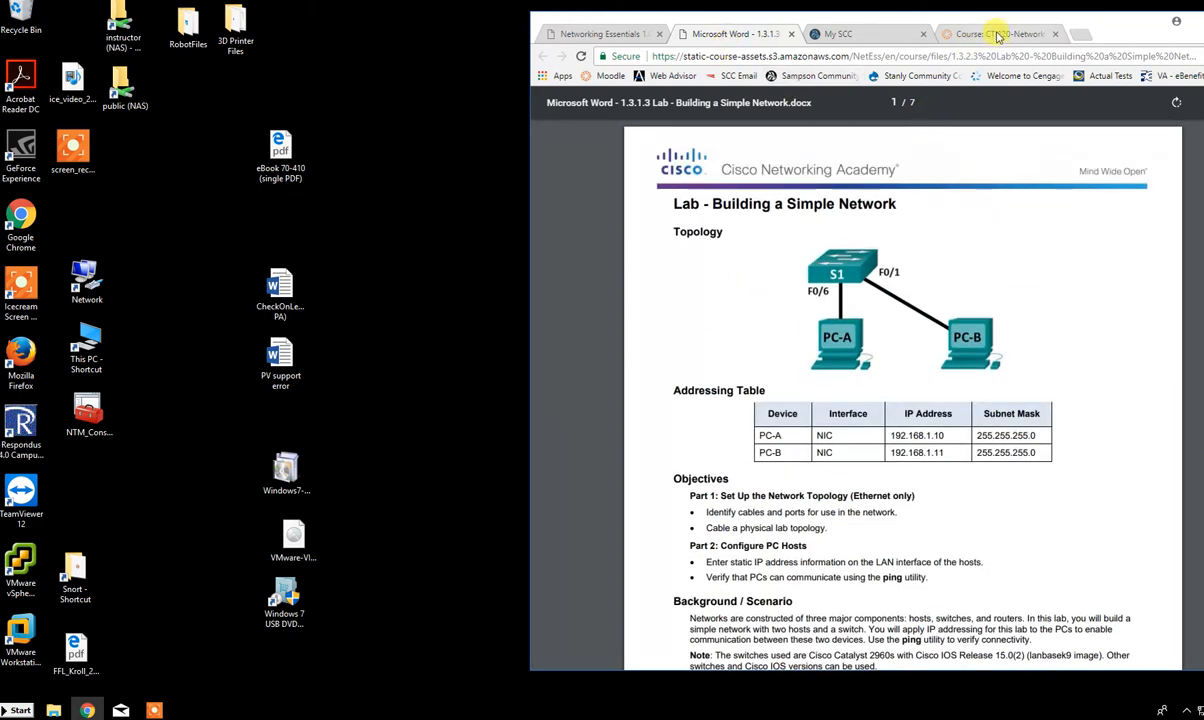
- Review the Week 1 instructions, to-do list and lab links on the CTI120 course page
{"action": "left_click", "coordinate": [940, 32]}
{"action": "scroll", "coordinate": [762, 362], "scroll_direction": "down", "scroll_amount": 1}
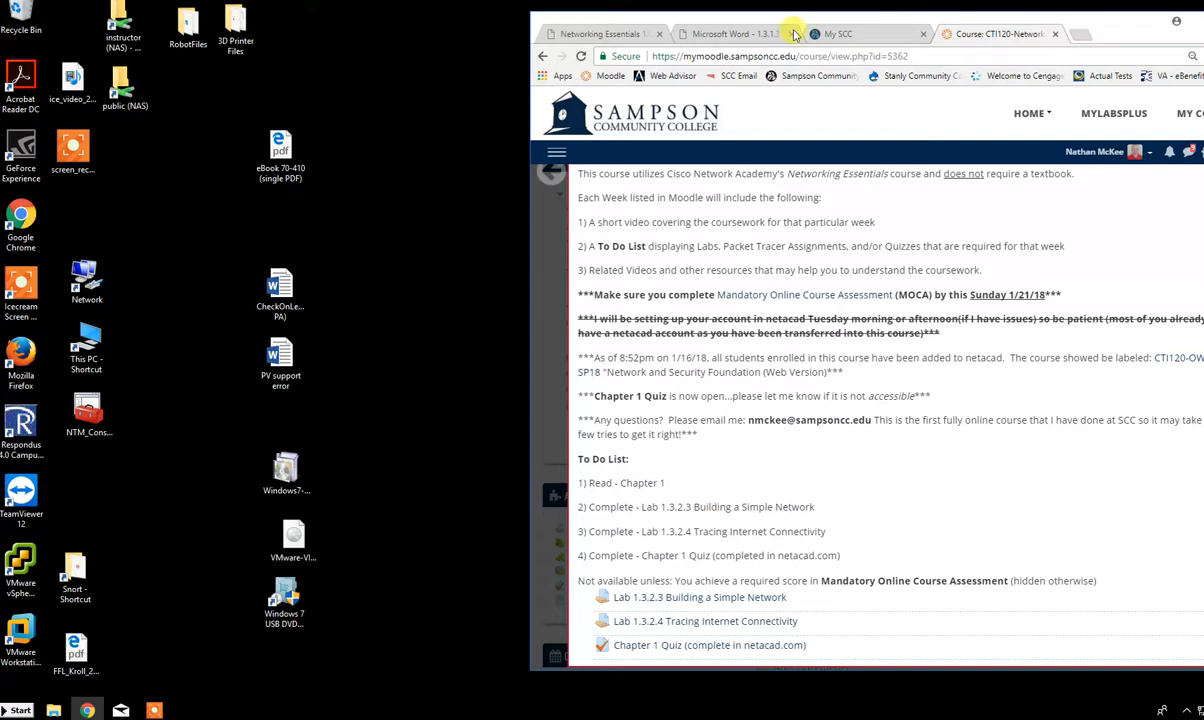
{"action": "scroll", "coordinate": [680, 575], "scroll_direction": "down", "scroll_amount": 1}
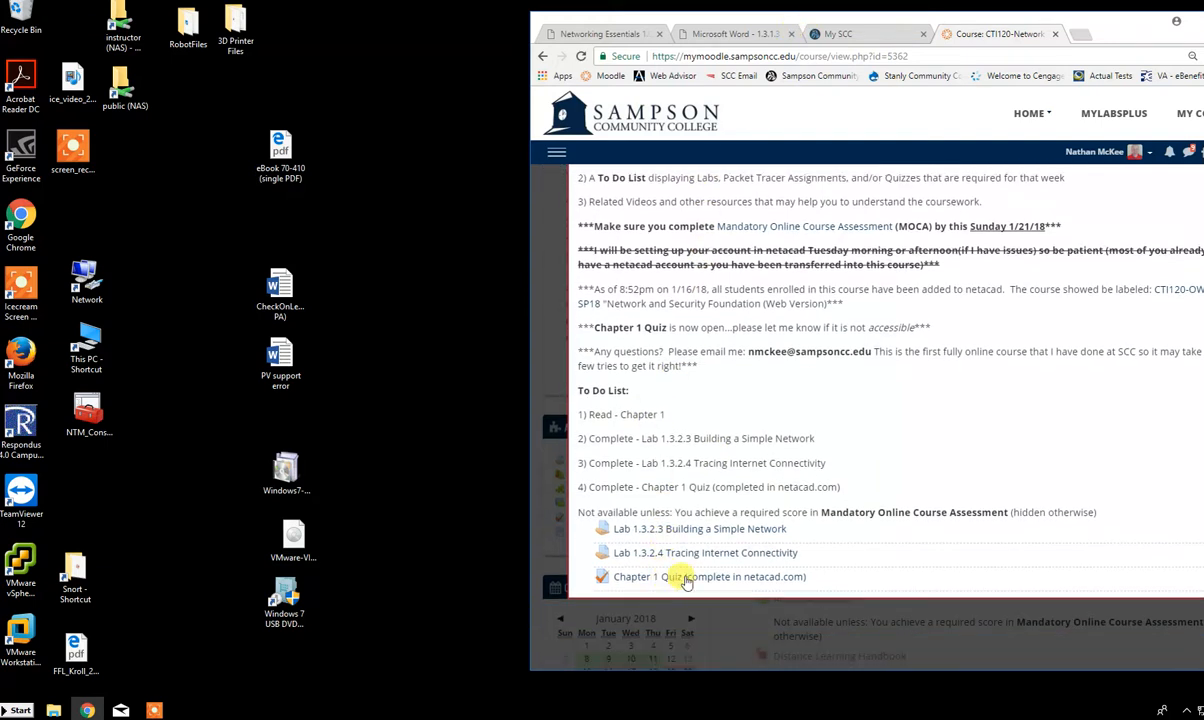
{"action": "scroll", "coordinate": [900, 205], "scroll_direction": "up", "scroll_amount": 2}
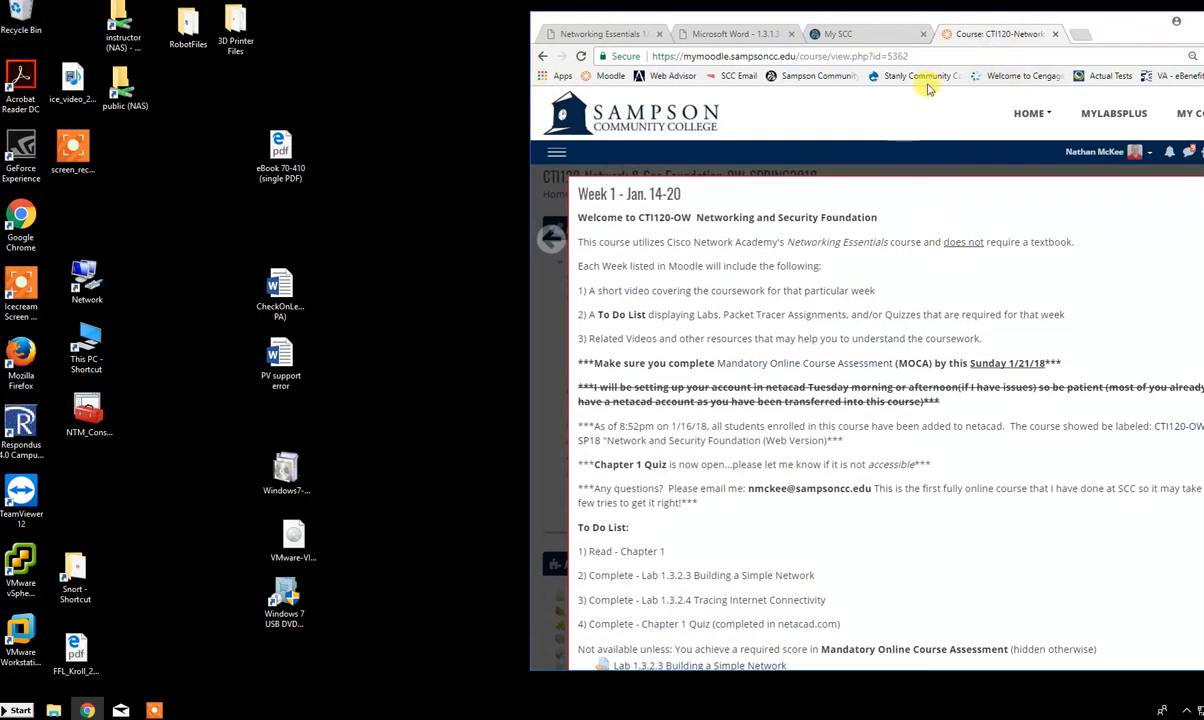
- Read the topology, addressing table, objectives and required resources in the Building a Simple Network lab document
{"action": "left_click", "coordinate": [740, 38]}
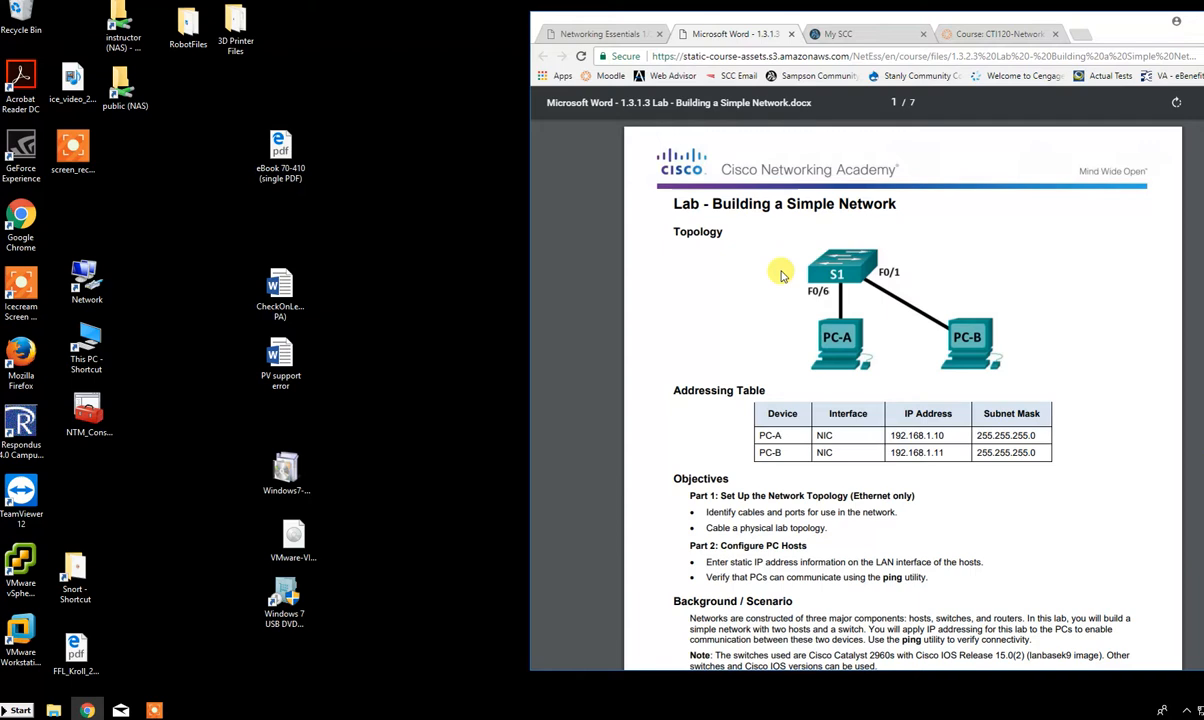
{"action": "scroll", "coordinate": [780, 272], "scroll_direction": "down", "scroll_amount": 5}
{"action": "scroll", "coordinate": [782, 280], "scroll_direction": "up", "scroll_amount": 4}
{"action": "scroll", "coordinate": [782, 280], "scroll_direction": "down", "scroll_amount": 3}
{"action": "scroll", "coordinate": [780, 274], "scroll_direction": "up", "scroll_amount": 4}
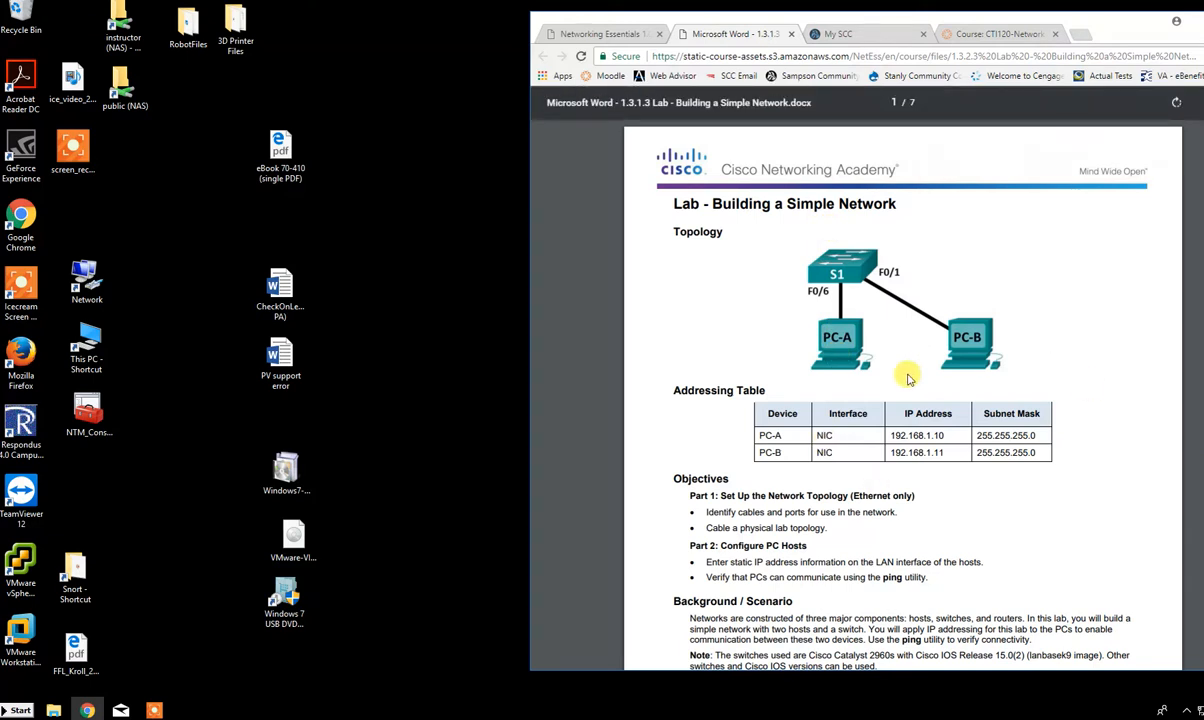
{"action": "scroll", "coordinate": [909, 378], "scroll_direction": "down", "scroll_amount": 3}
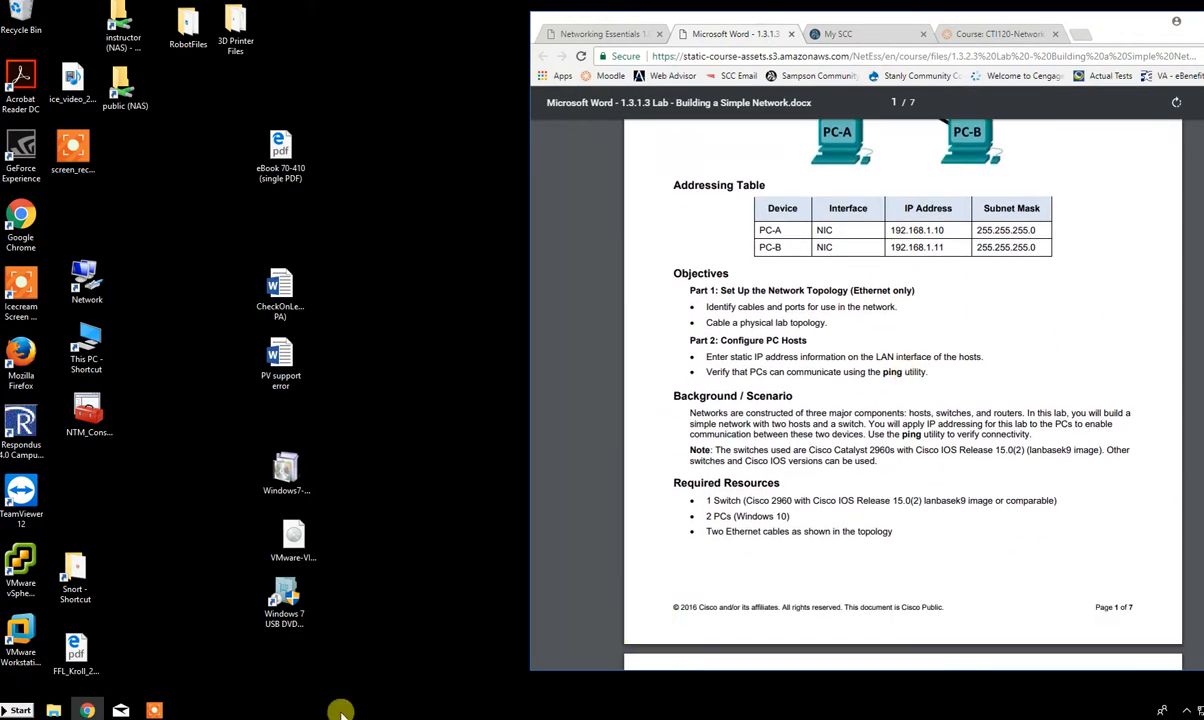
- Search the installed programs for "packet" and launch Cisco Packet Tracer
{"action": "mouse_move", "coordinate": [166, 711]}
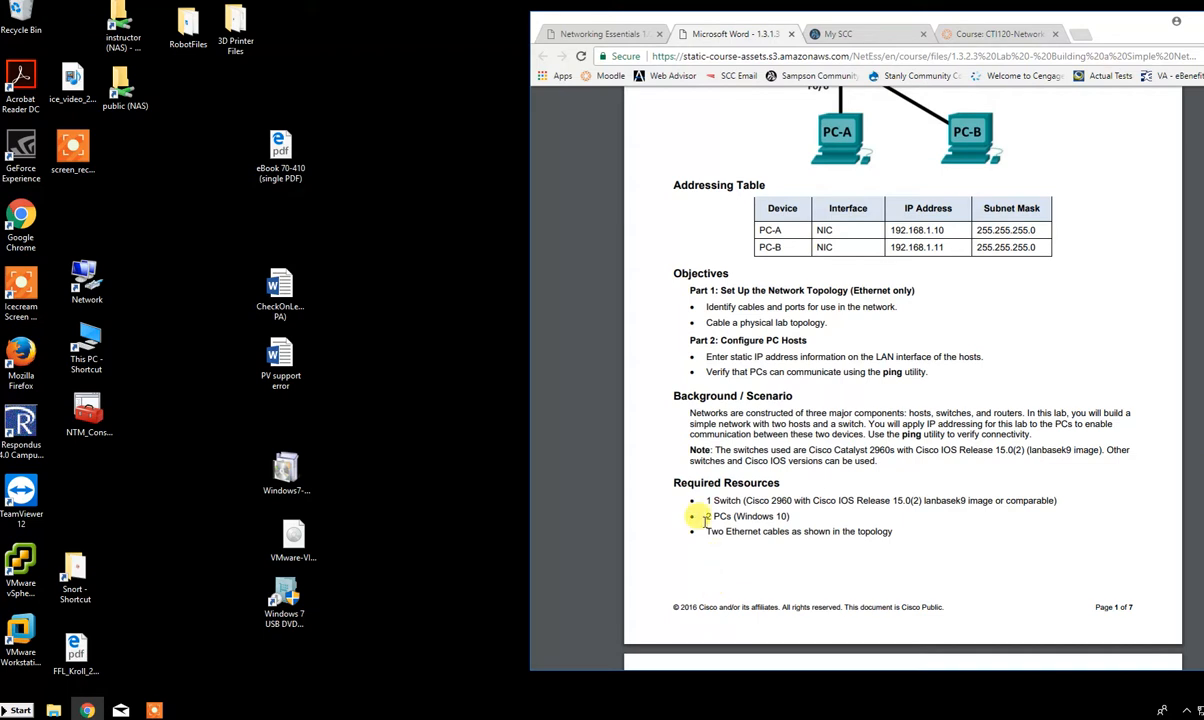
{"action": "left_click", "coordinate": [30, 708]}
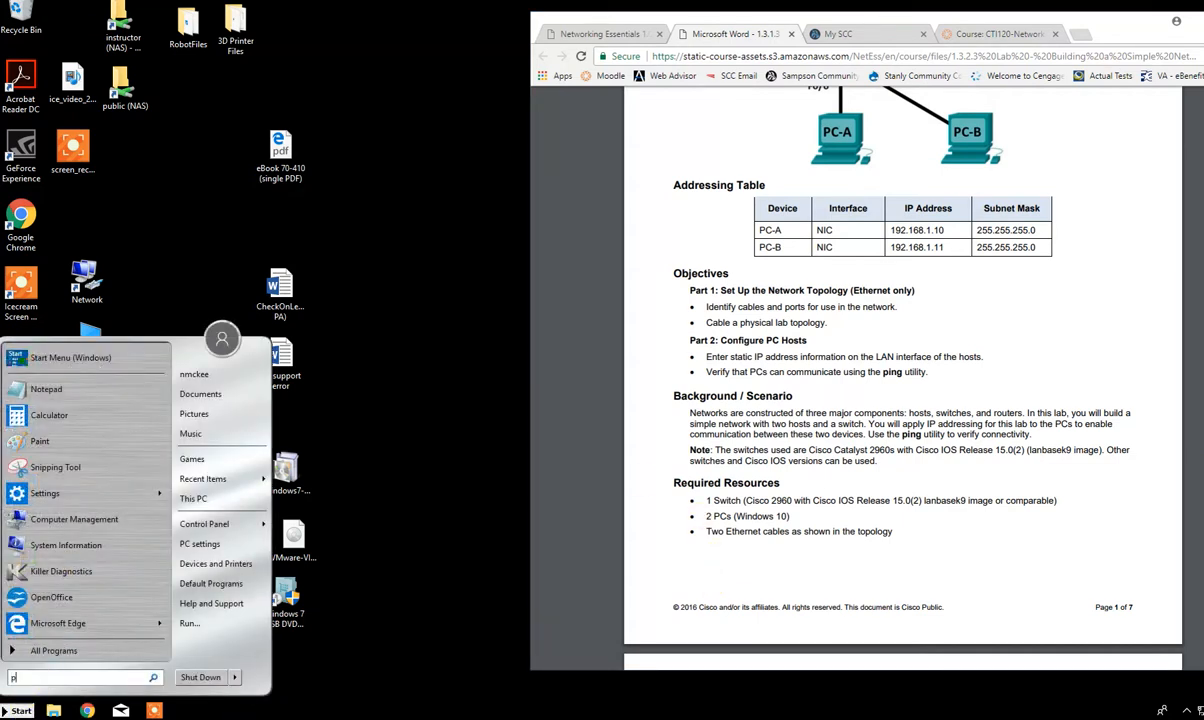
{"action": "type", "text": "packet"}
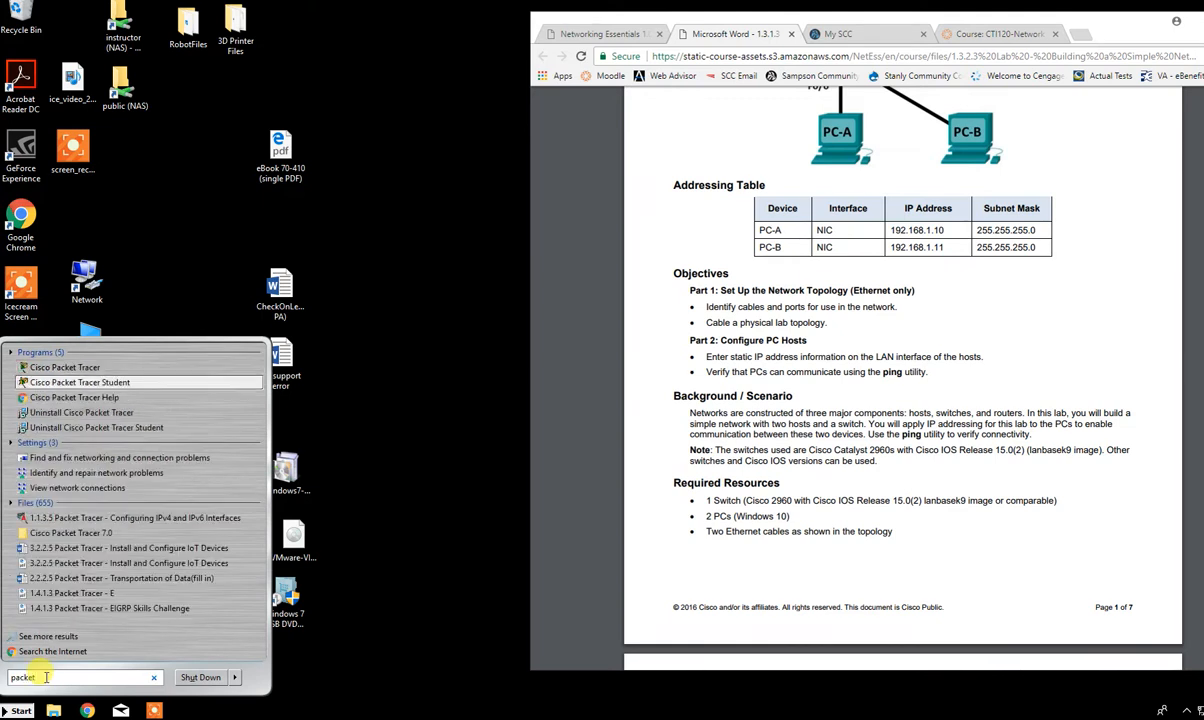
{"action": "key", "text": "Return"}
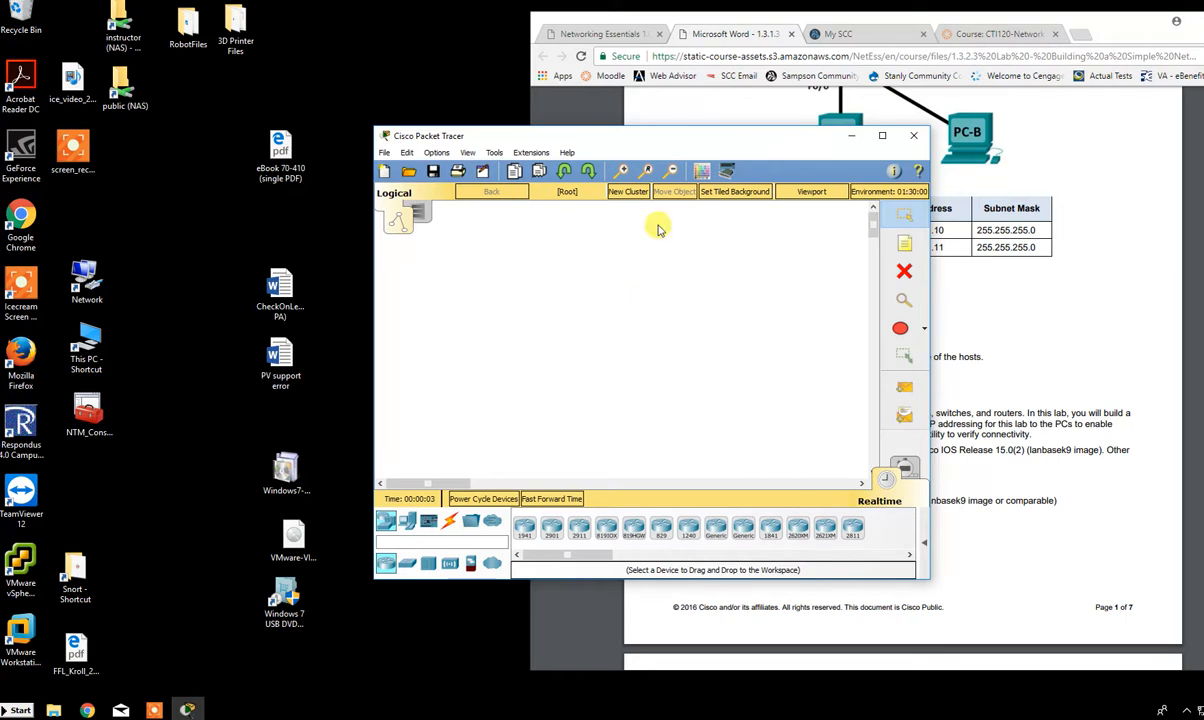
- Arrange the Cisco Packet Tracer window beside the lab document so that the topology diagram and addressing table stay visible
{"action": "left_click_drag", "start_coordinate": [690, 143], "coordinate": [717, 160]}
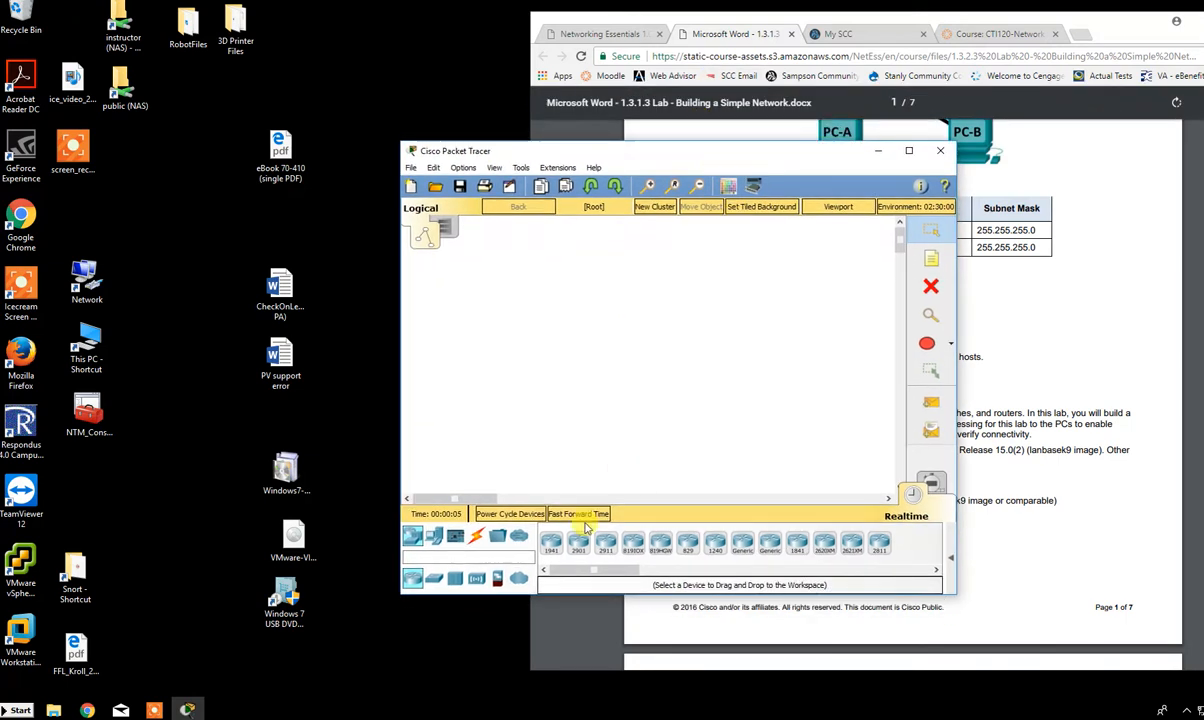
{"action": "left_click_drag", "start_coordinate": [799, 153], "coordinate": [869, 258]}
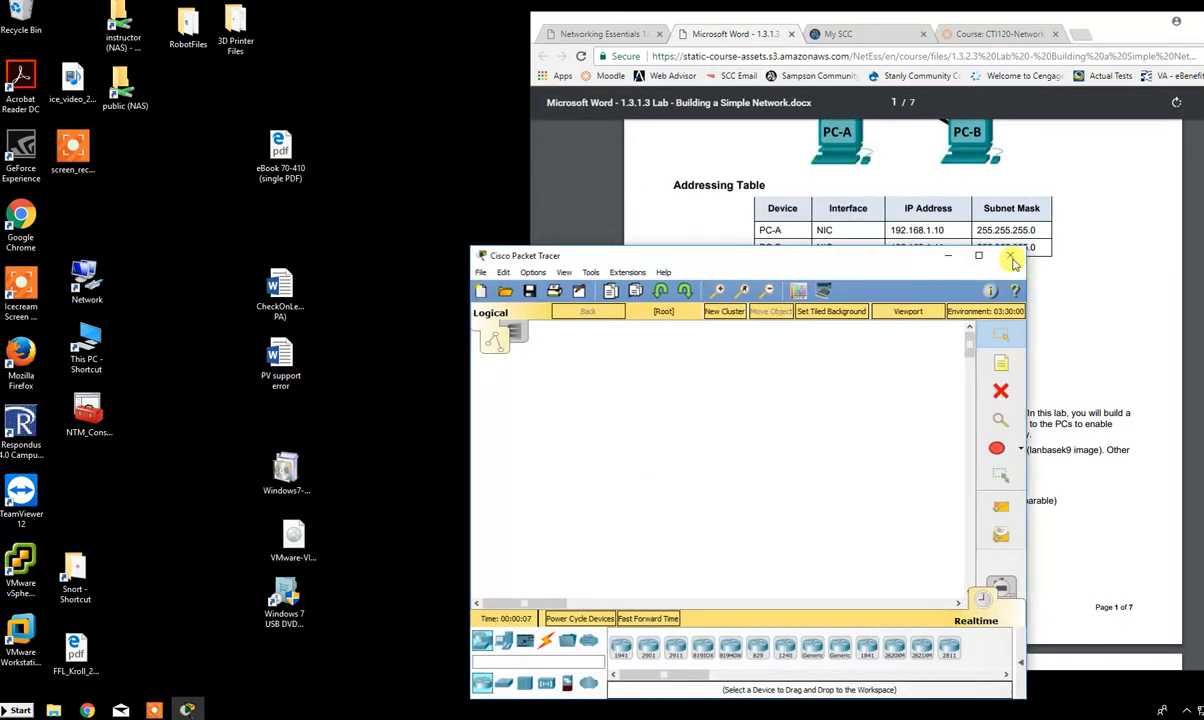
{"action": "left_click", "coordinate": [1104, 231]}
{"action": "scroll", "coordinate": [1099, 228], "scroll_direction": "up", "scroll_amount": 3}
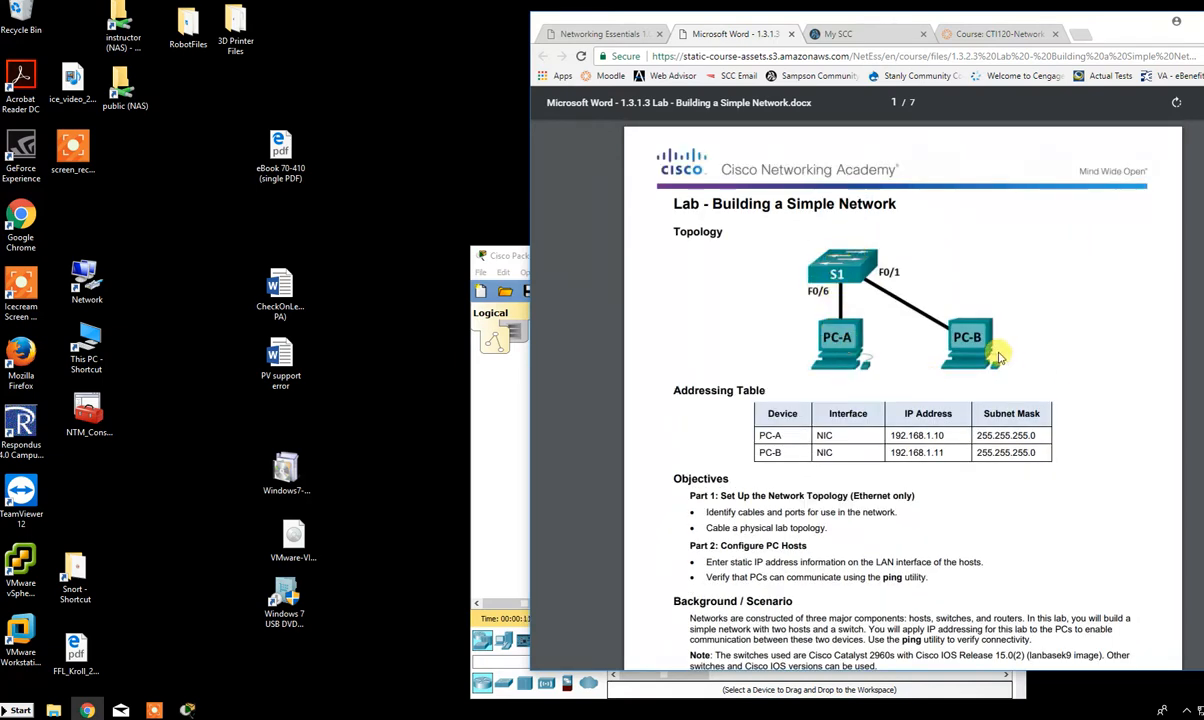
{"action": "left_click", "coordinate": [489, 463]}
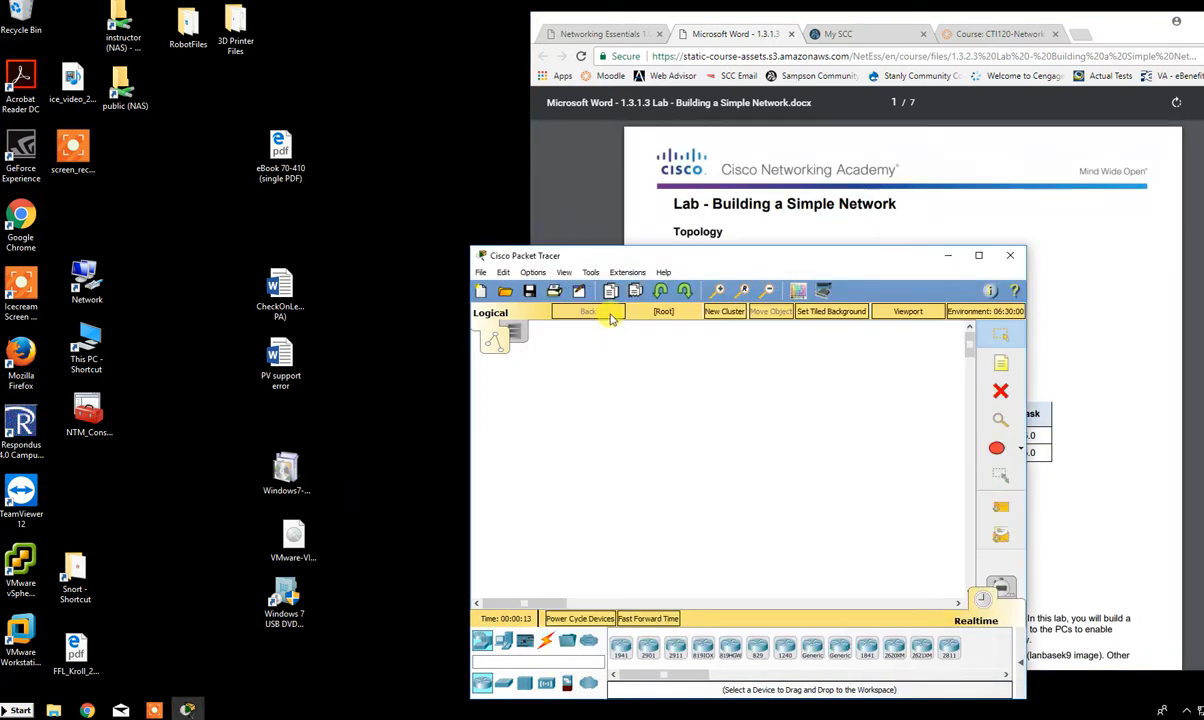
{"action": "left_click_drag", "start_coordinate": [610, 258], "coordinate": [305, 181]}
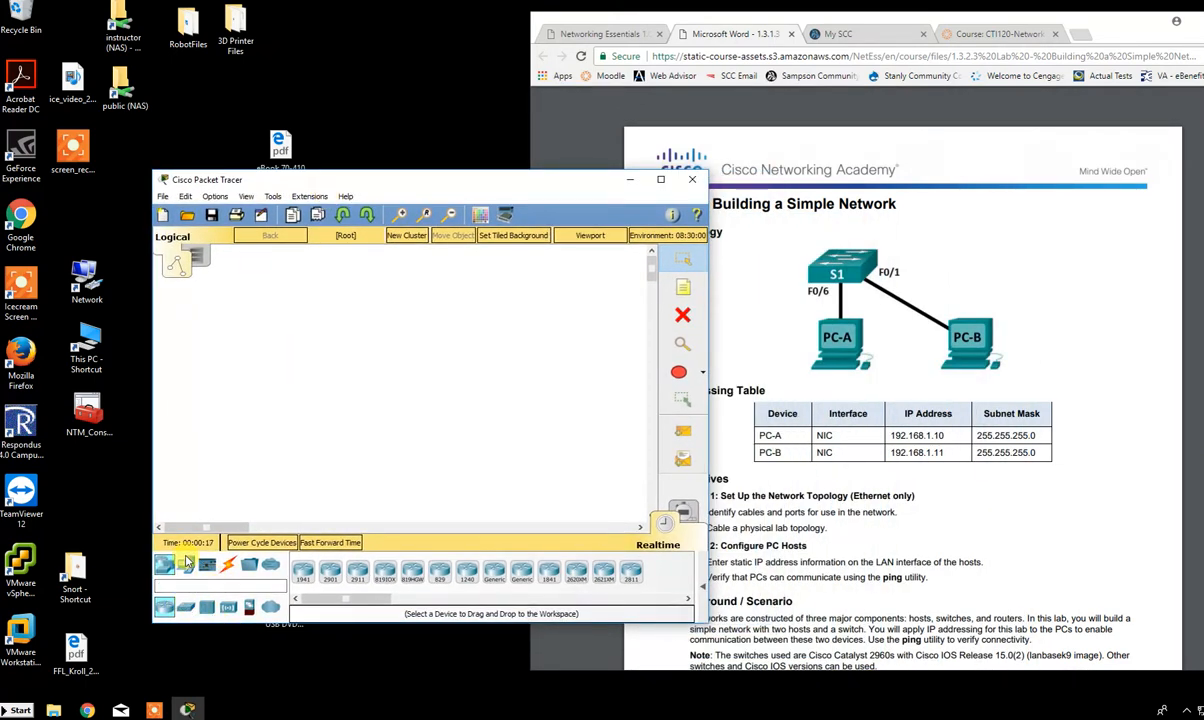
- Place two generic PCs side by side in the logical workspace
{"action": "left_click", "coordinate": [185, 566]}
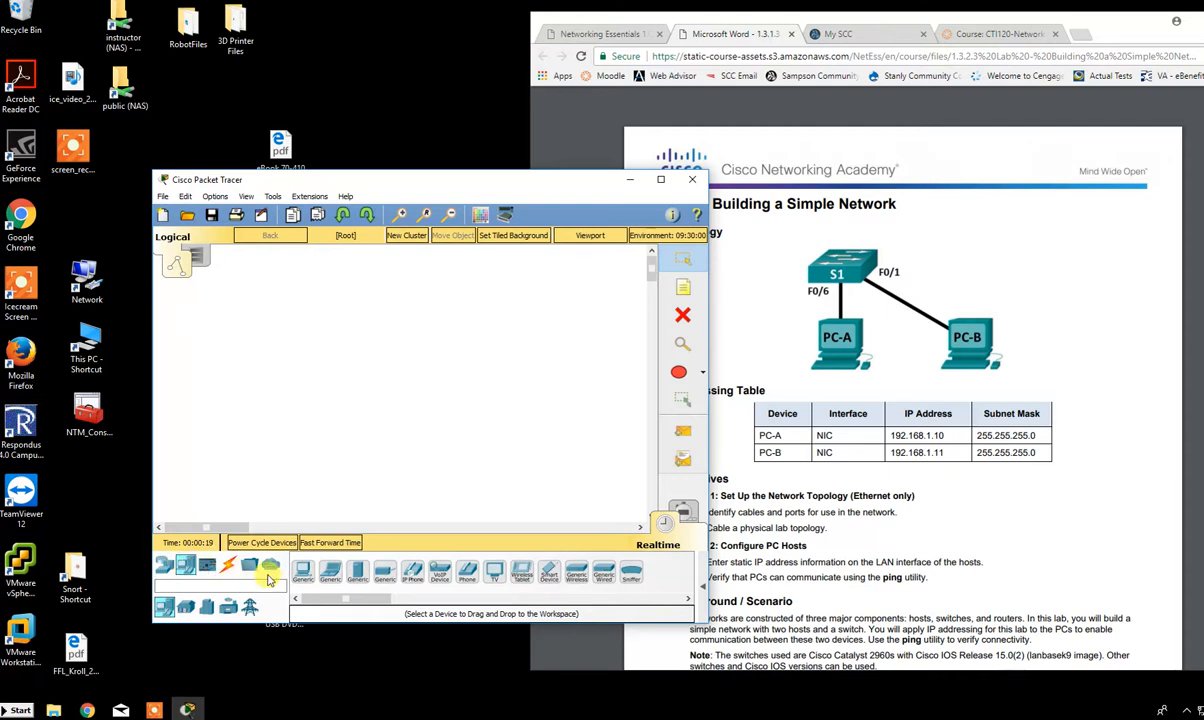
{"action": "left_click", "coordinate": [301, 566]}
{"action": "left_click", "coordinate": [240, 383]}
{"action": "left_click", "coordinate": [301, 568]}
{"action": "left_click", "coordinate": [372, 394]}
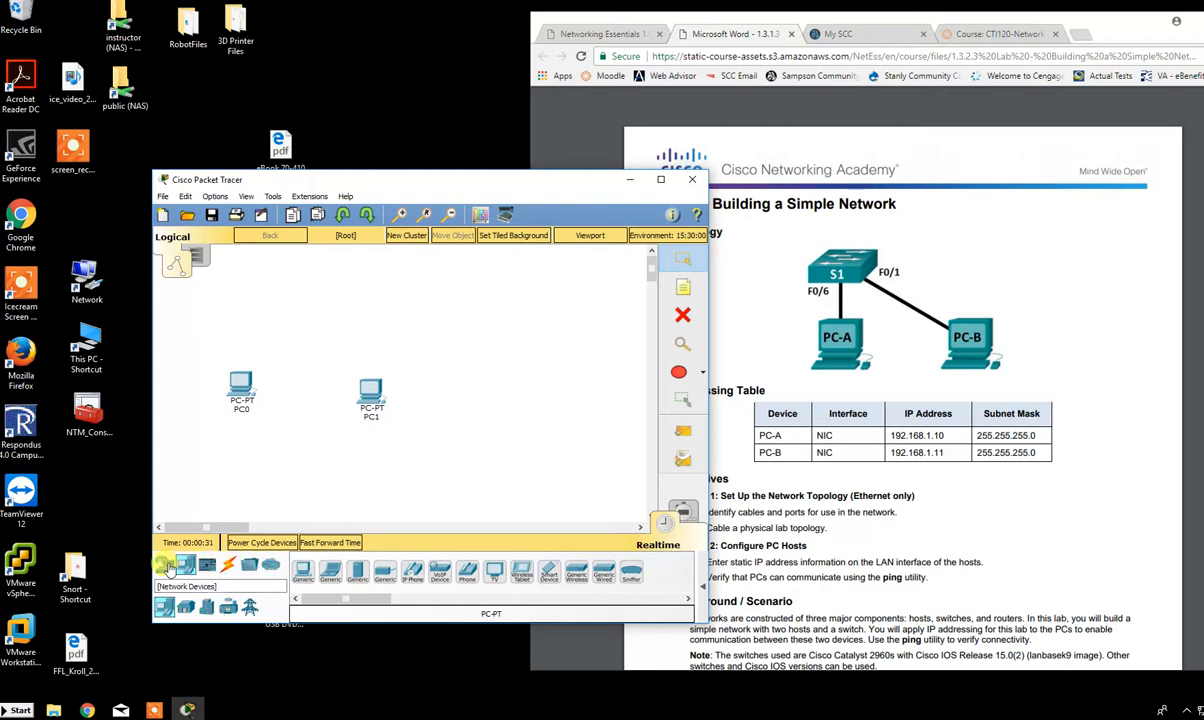
{"action": "left_click", "coordinate": [163, 566]}
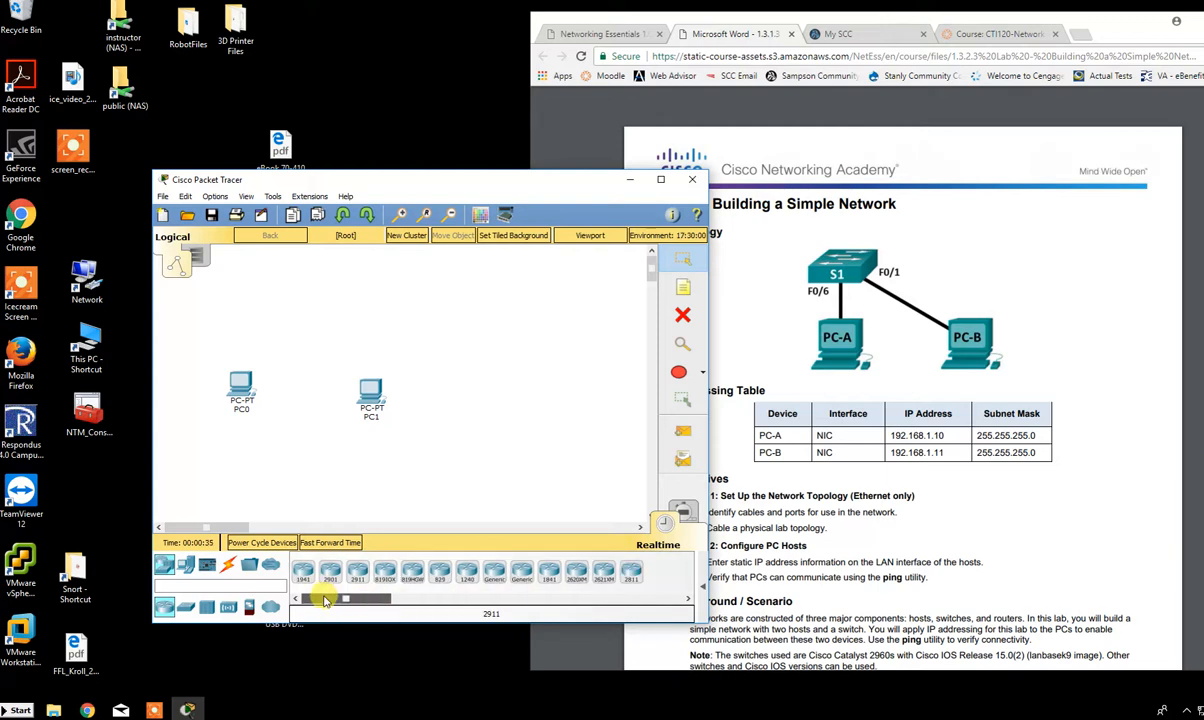
{"action": "left_click", "coordinate": [193, 568]}
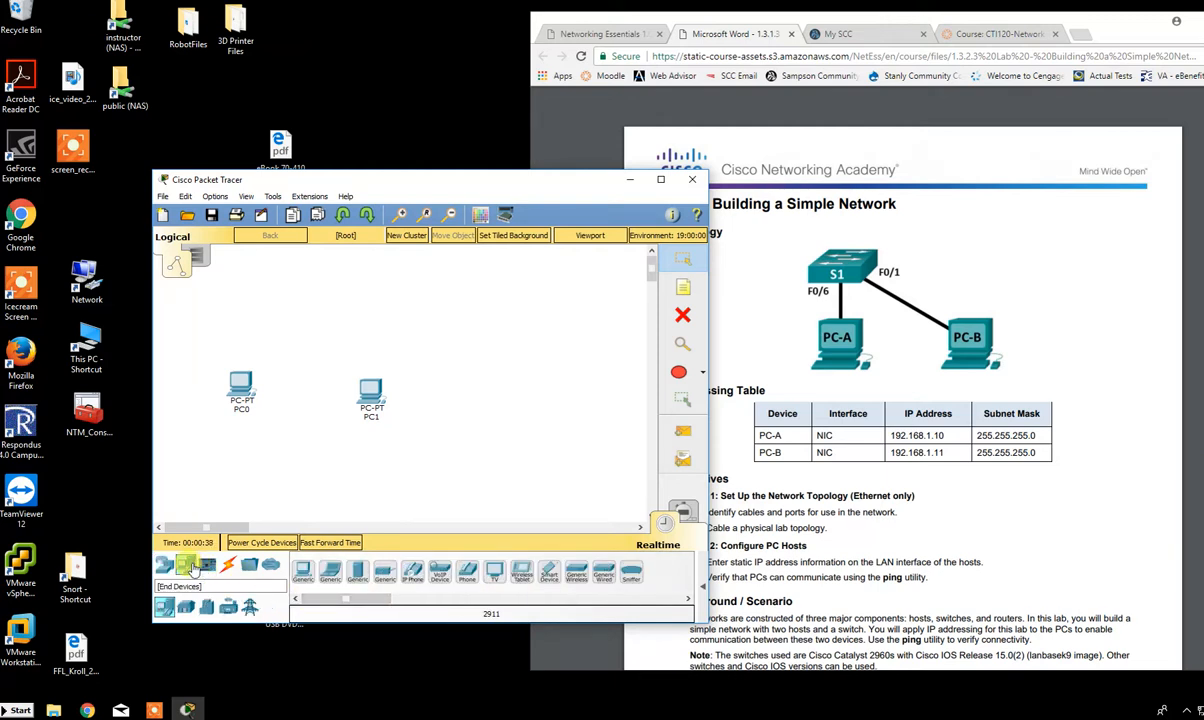
{"action": "left_click", "coordinate": [256, 567]}
{"action": "left_click", "coordinate": [268, 567]}
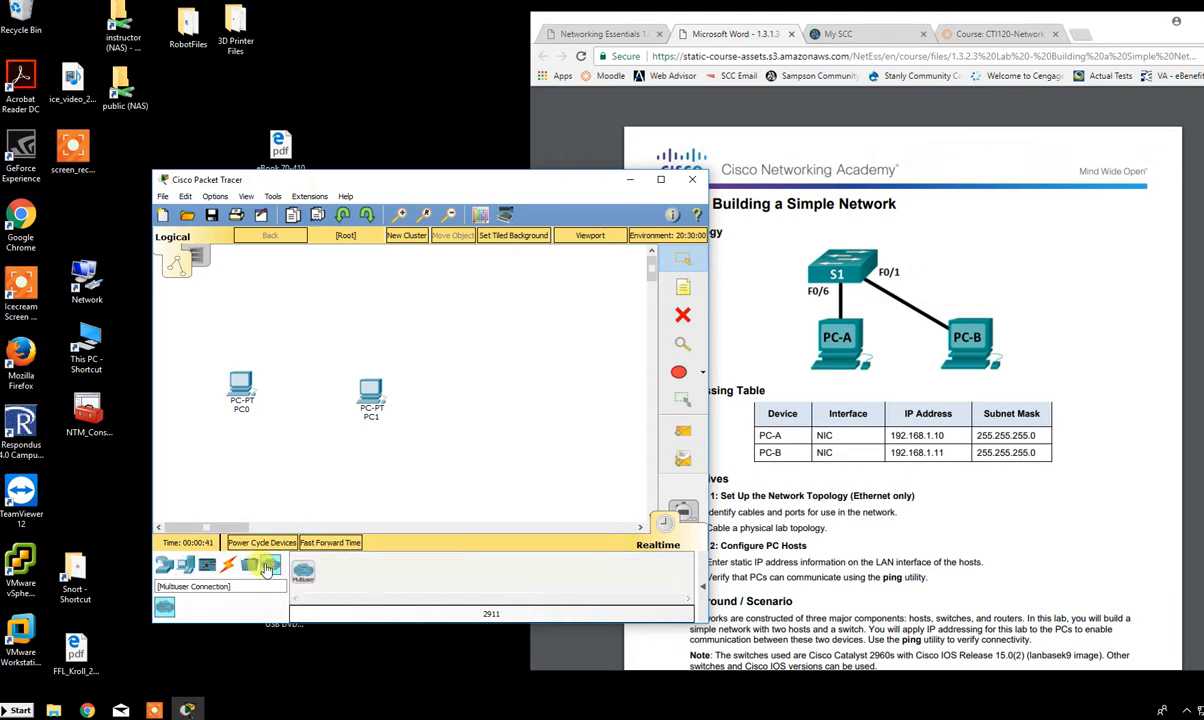
- Check the switch model in the lab's note and place a 2960 switch above and between the two PCs
{"action": "left_click", "coordinate": [165, 567]}
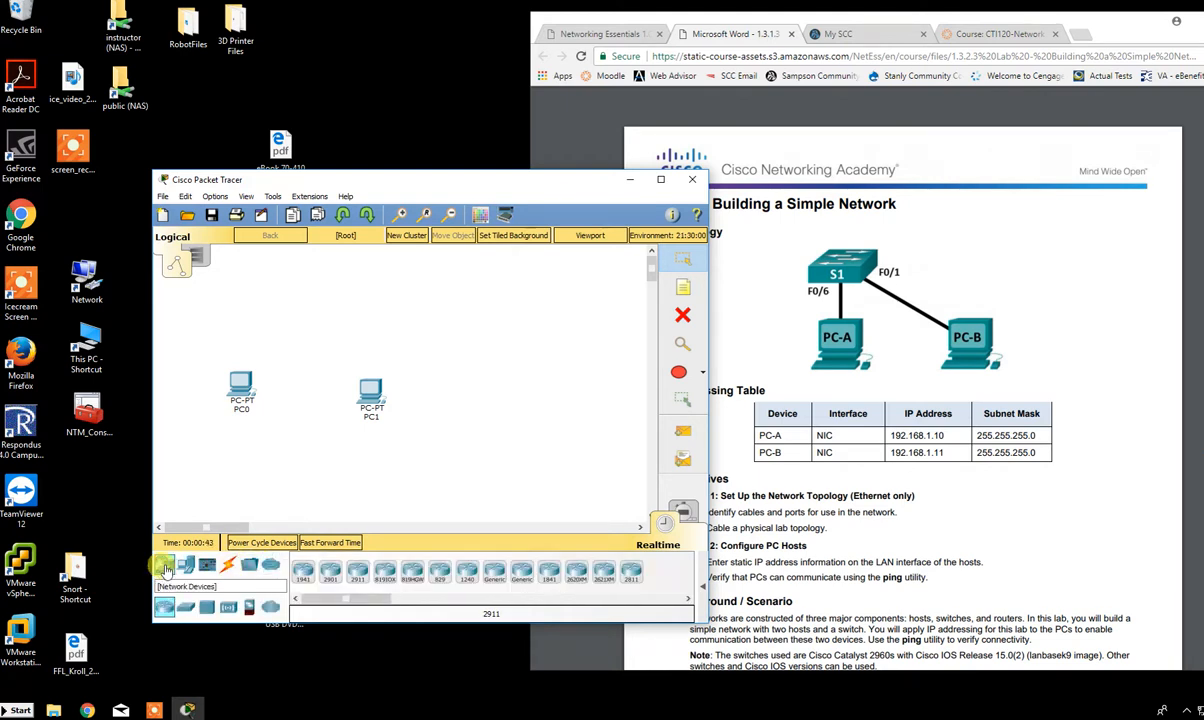
{"action": "left_click", "coordinate": [185, 607]}
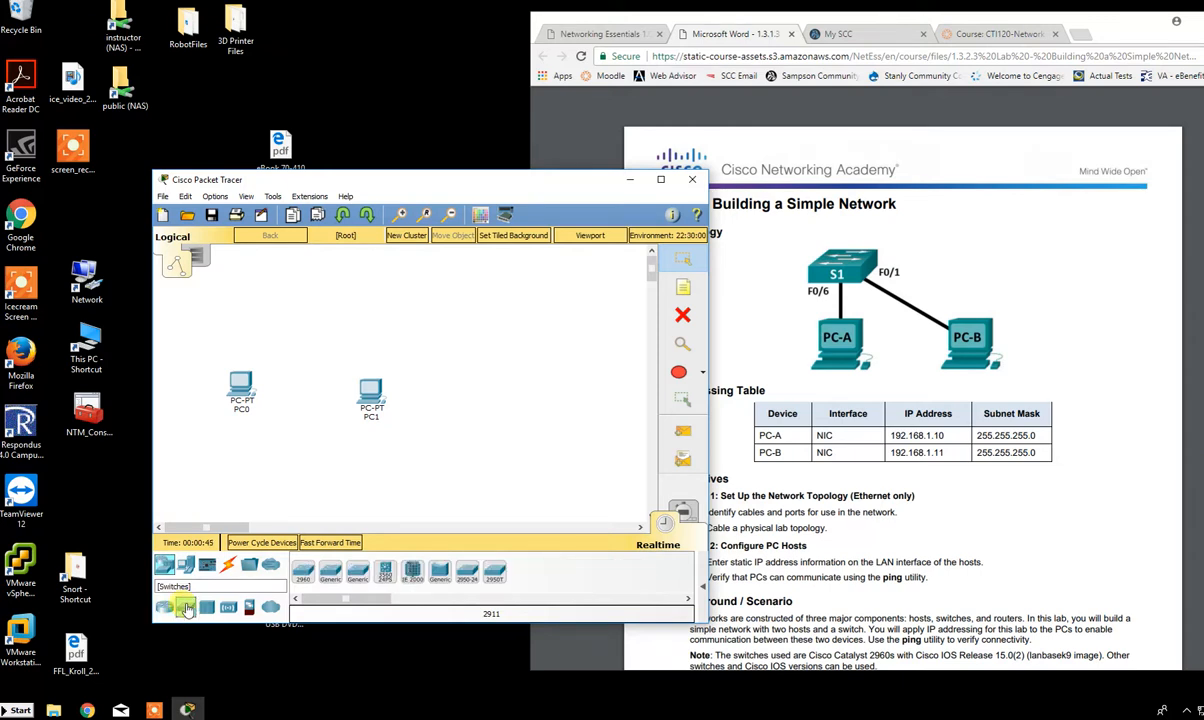
{"action": "left_click", "coordinate": [1108, 567]}
{"action": "scroll", "coordinate": [1105, 562], "scroll_direction": "down", "scroll_amount": 3}
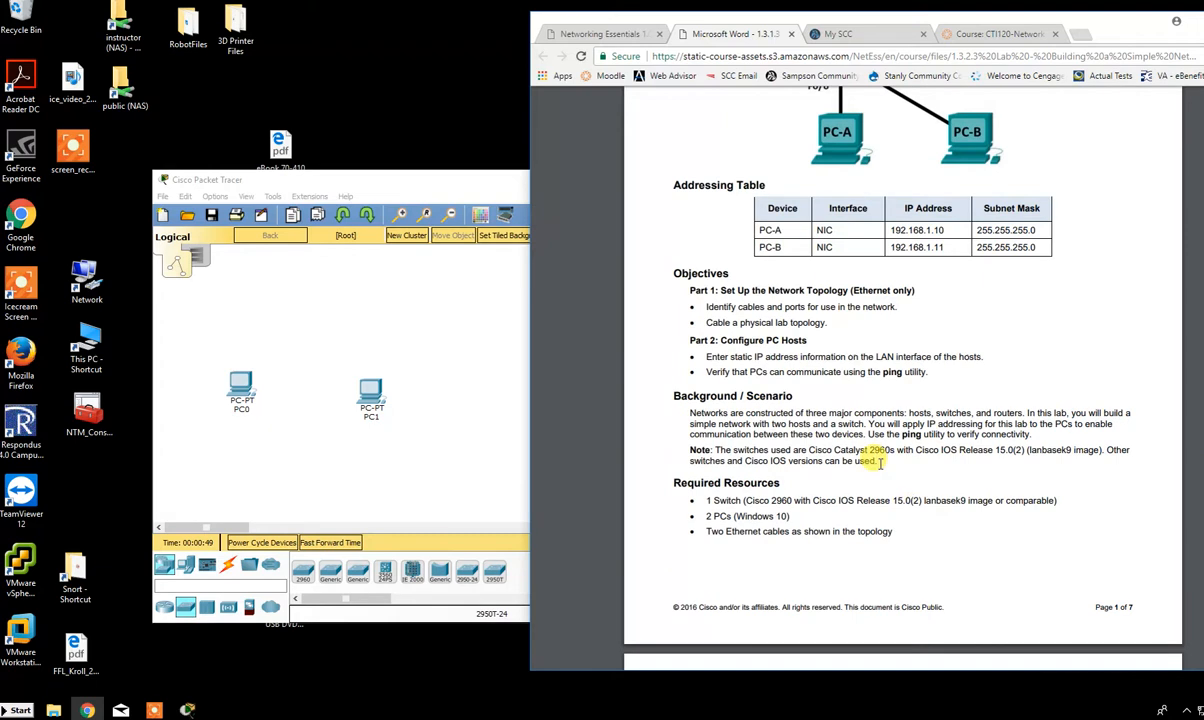
{"action": "left_click_drag", "start_coordinate": [808, 451], "coordinate": [896, 452]}
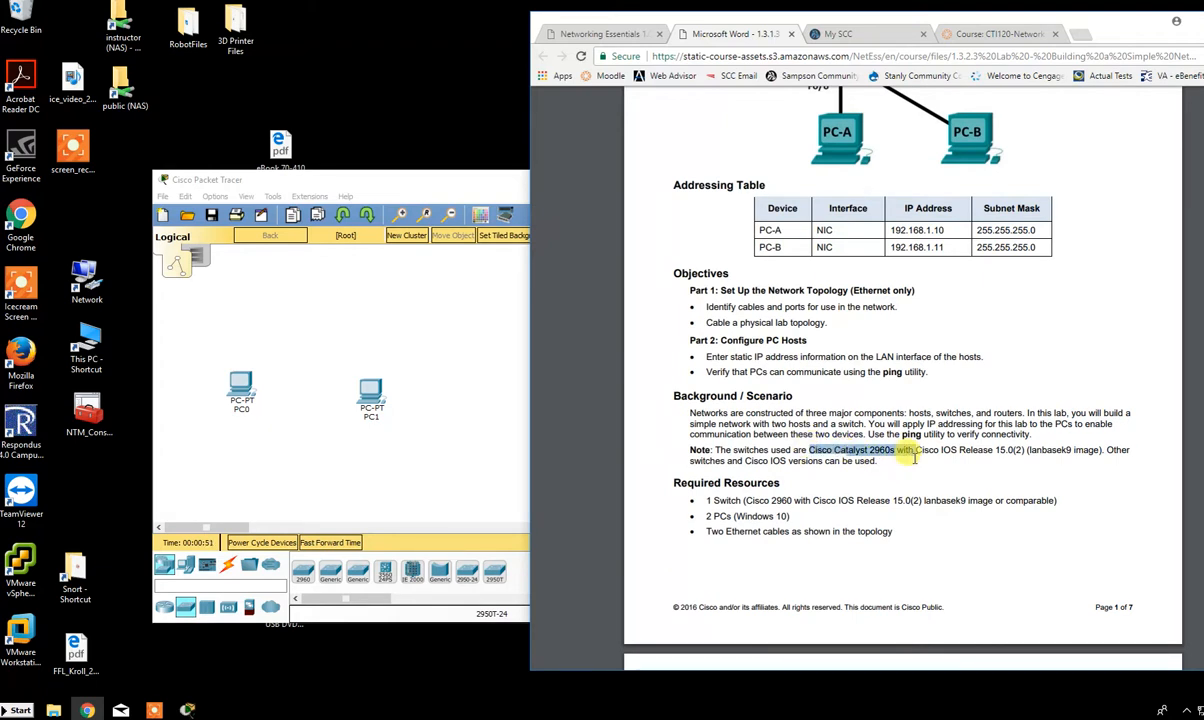
{"action": "left_click", "coordinate": [399, 460]}
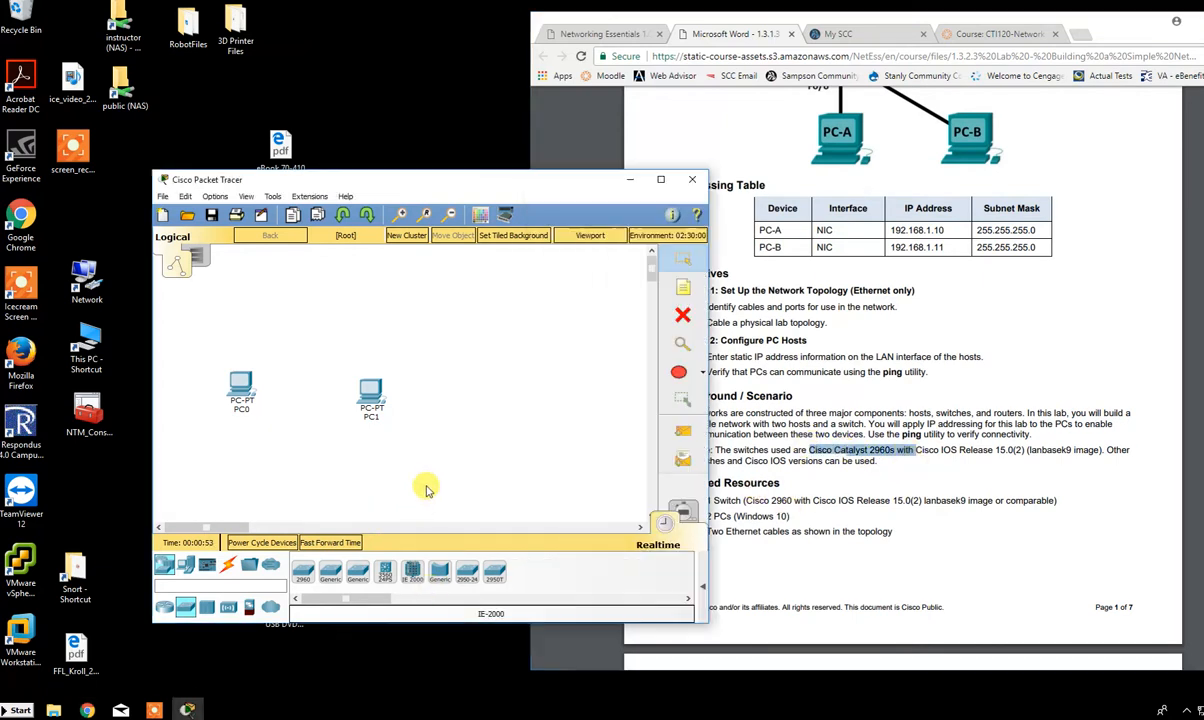
{"action": "left_click", "coordinate": [303, 570]}
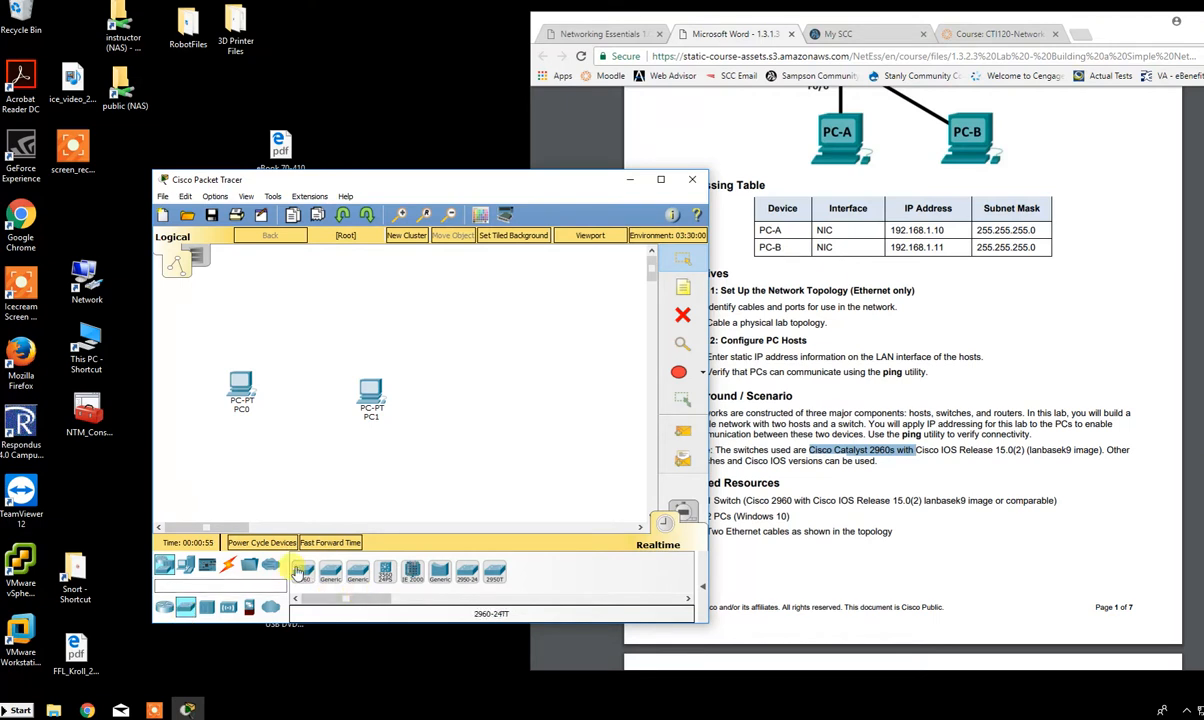
{"action": "left_click", "coordinate": [305, 334]}
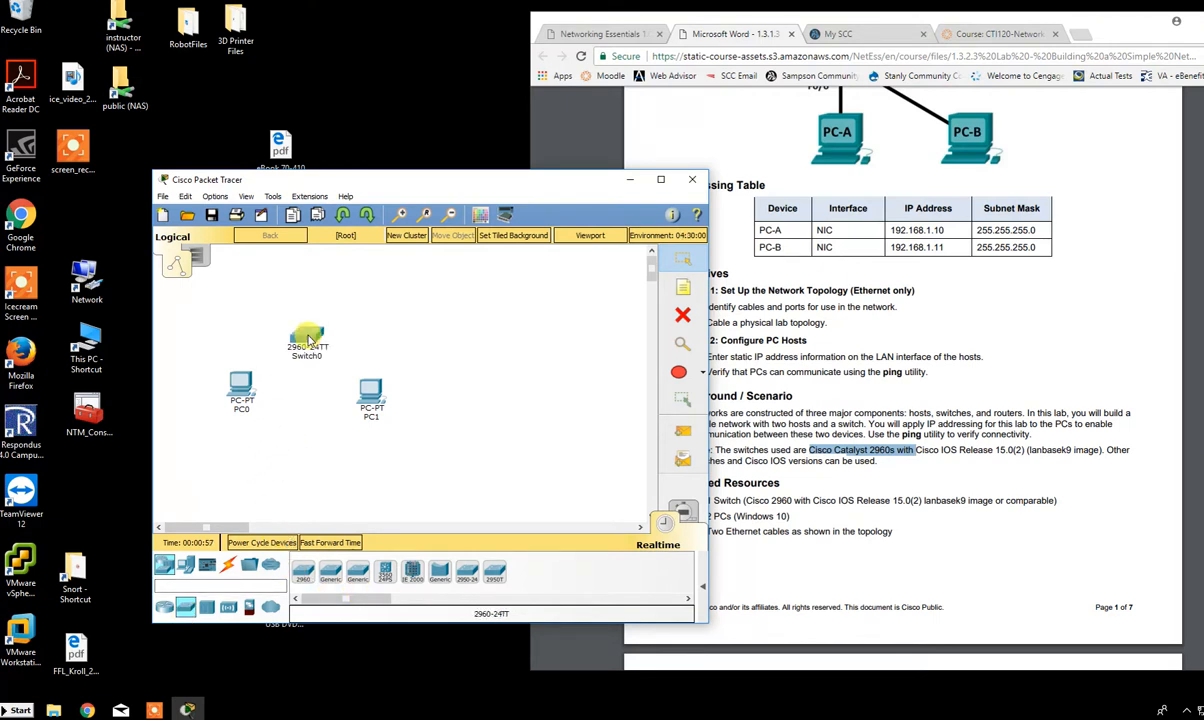
- Spread the two PCs out below the switch and rename them PC-A and PC-B
{"action": "left_click_drag", "start_coordinate": [240, 384], "coordinate": [238, 392]}
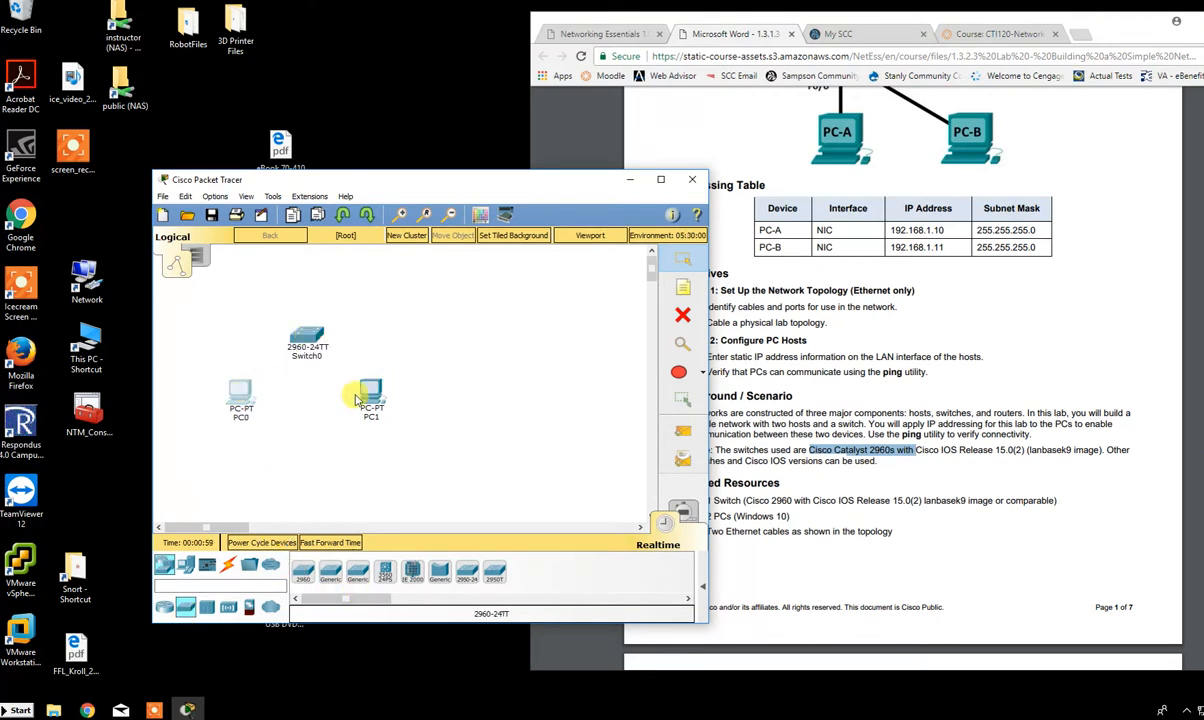
{"action": "left_click_drag", "start_coordinate": [370, 397], "coordinate": [393, 393]}
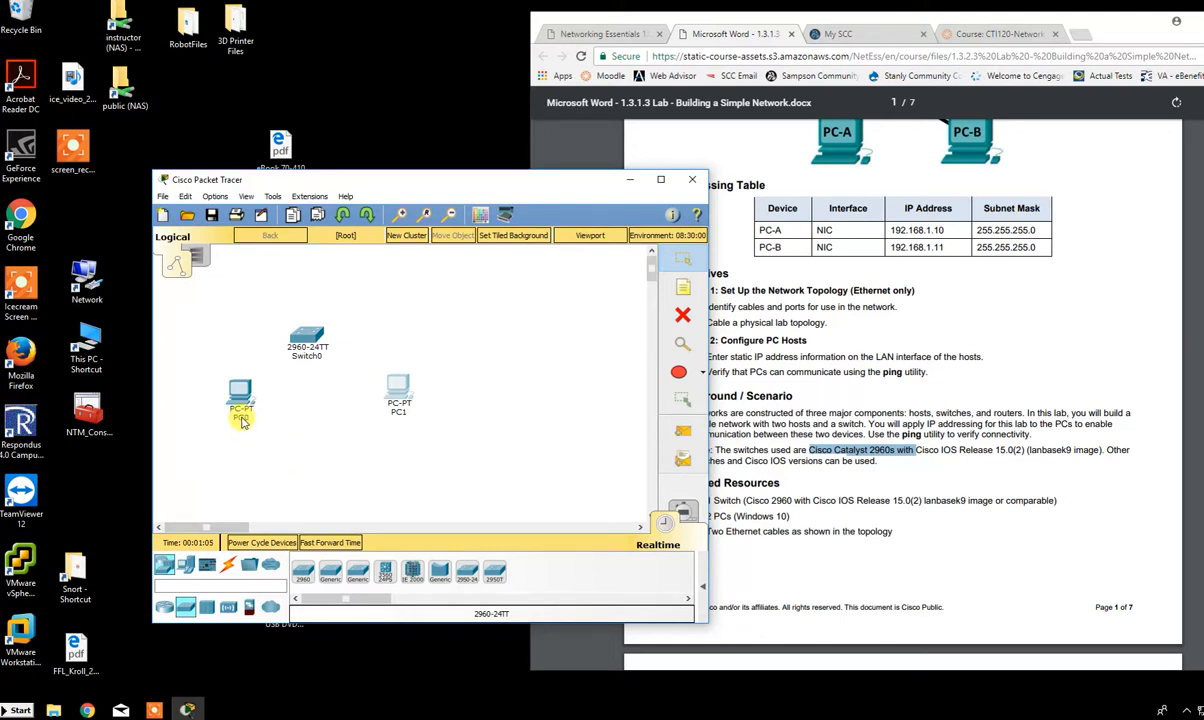
{"action": "left_click", "coordinate": [240, 417]}
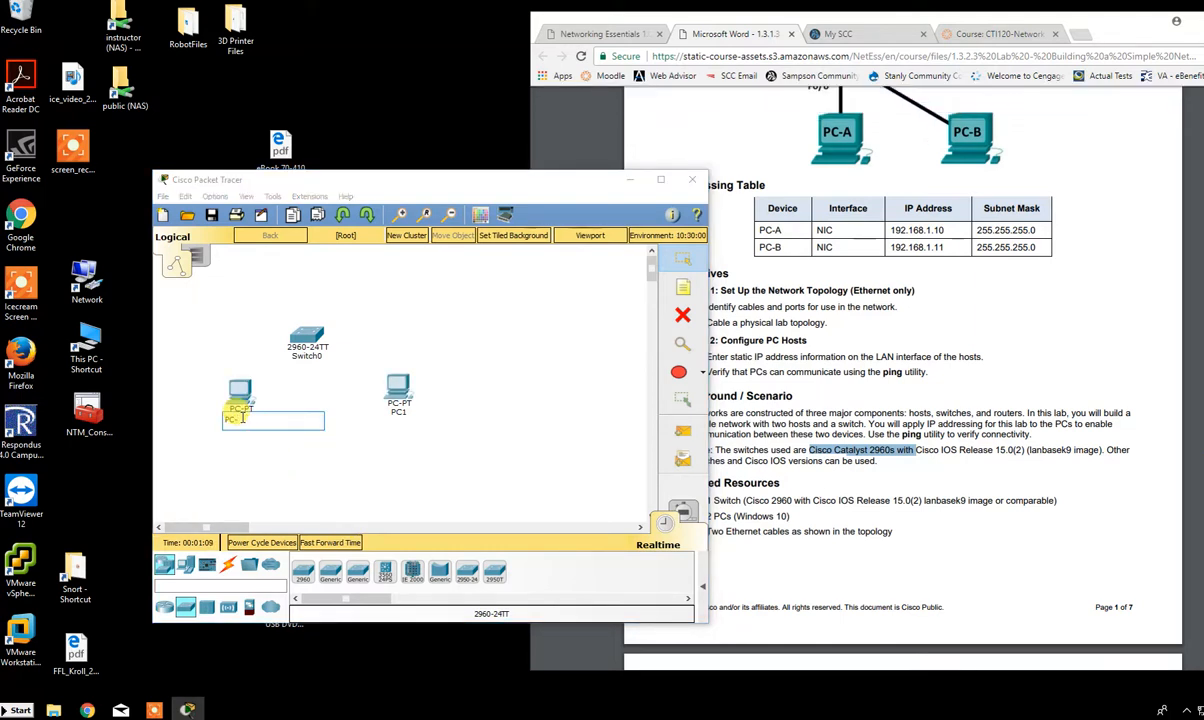
{"action": "type", "text": "PC-A"}
{"action": "left_click", "coordinate": [398, 412]}
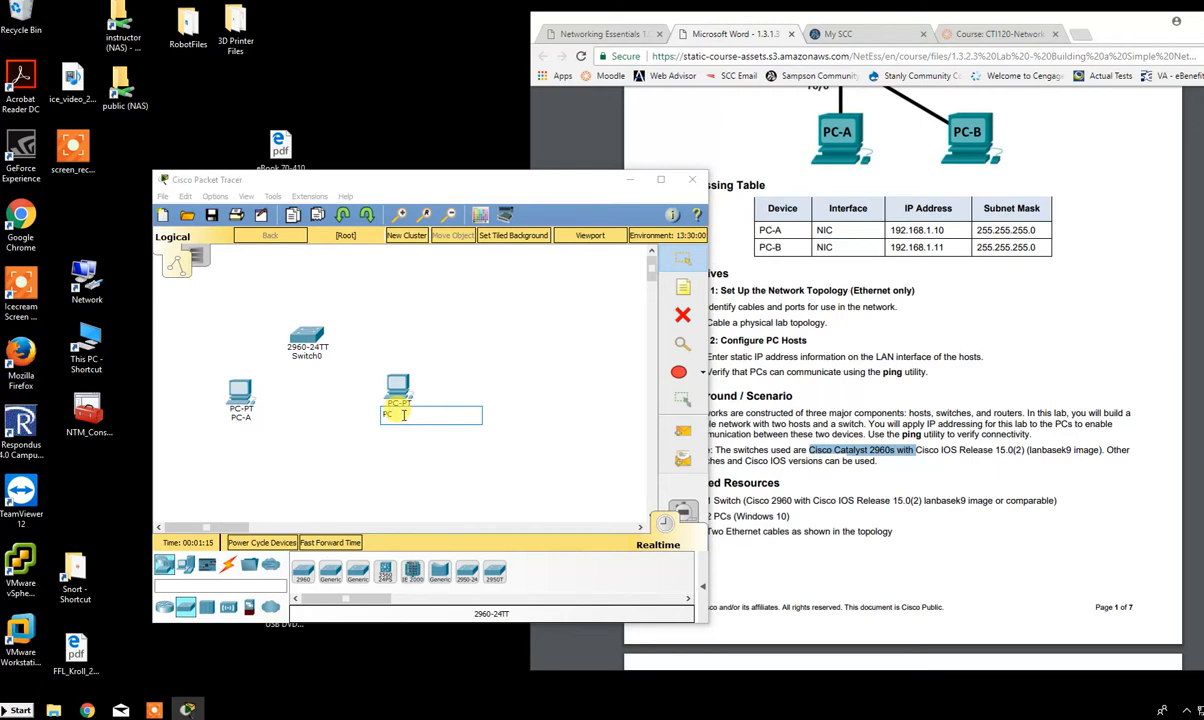
{"action": "key", "text": "Return"}
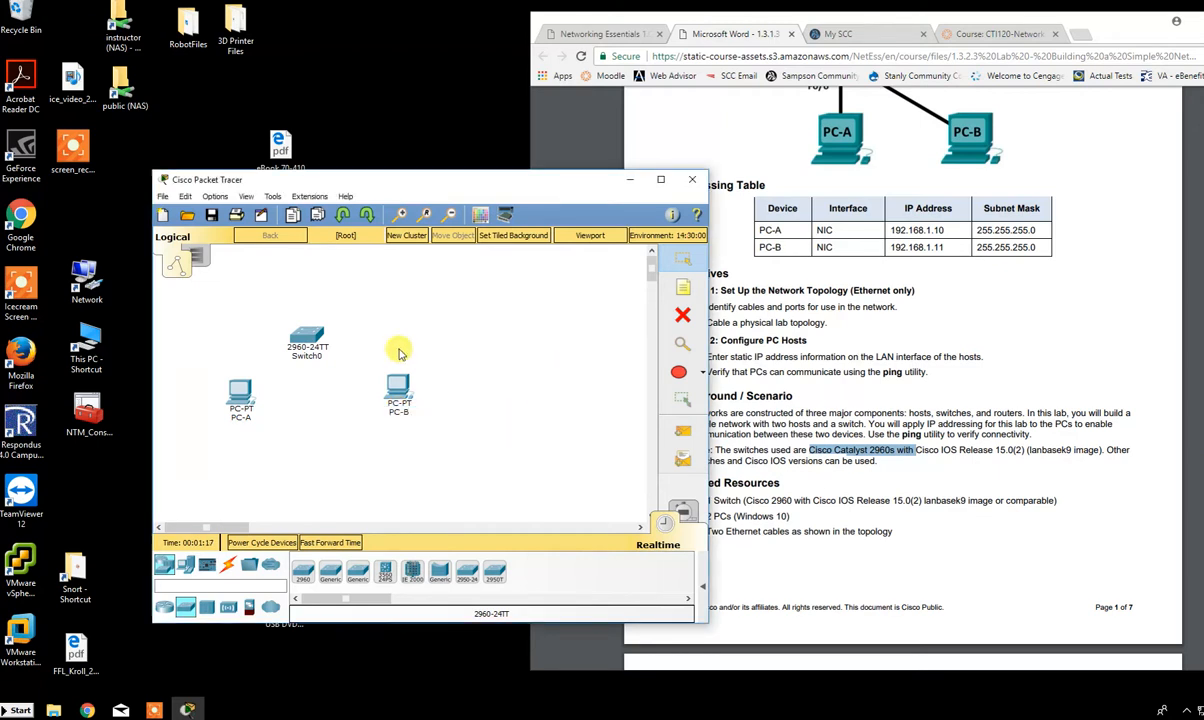
- Check the switch's name in the lab's topology diagram and rename the 2960 switch to S1
{"action": "scroll", "coordinate": [1073, 310], "scroll_direction": "up", "scroll_amount": 2}
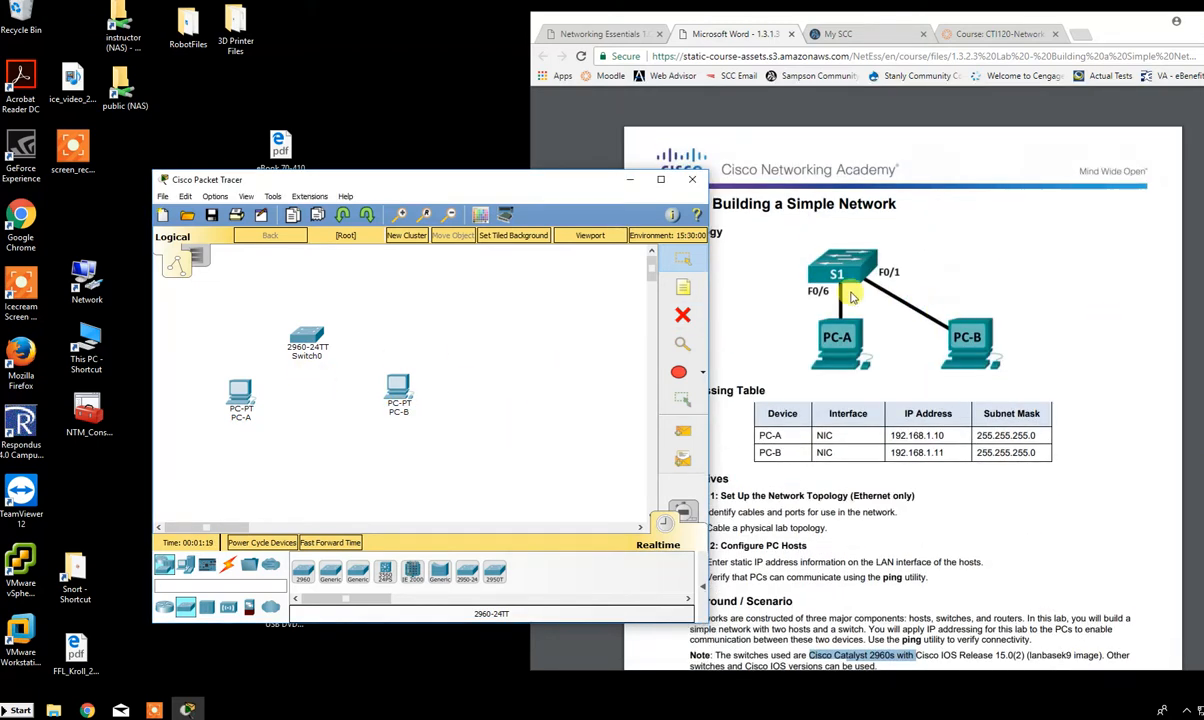
{"action": "left_click", "coordinate": [308, 342]}
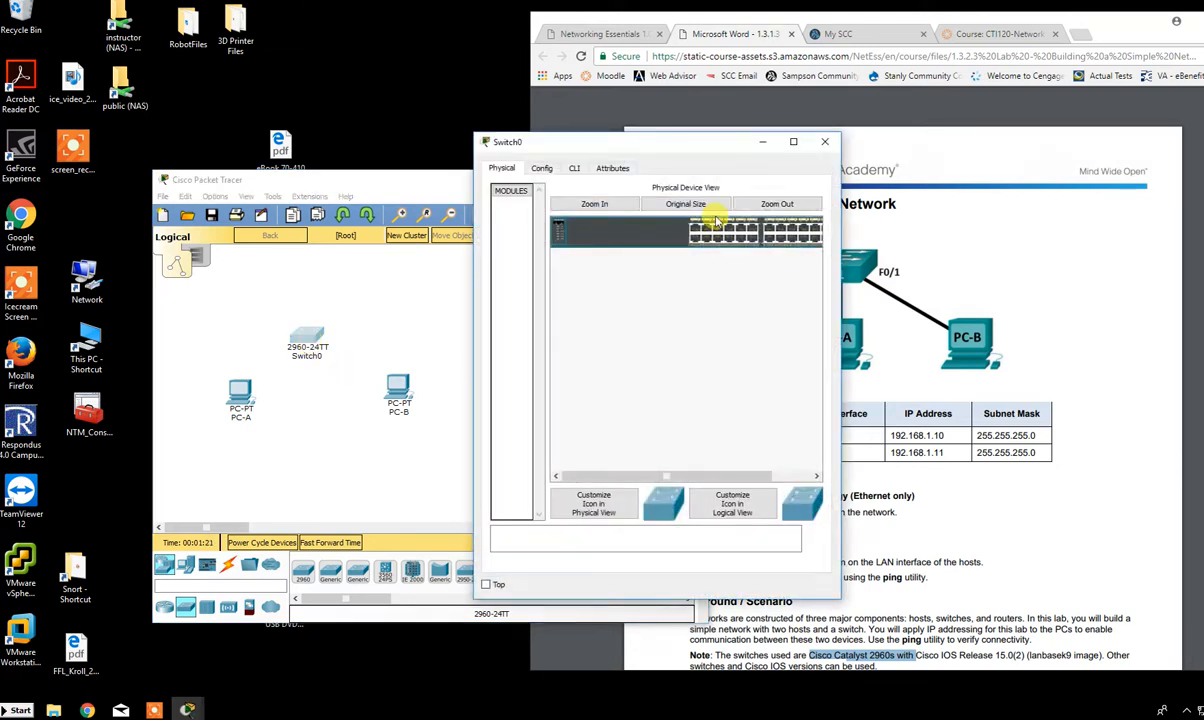
{"action": "left_click", "coordinate": [824, 142]}
{"action": "left_click", "coordinate": [313, 354]}
{"action": "left_click_drag", "start_coordinate": [316, 357], "coordinate": [273, 360]}
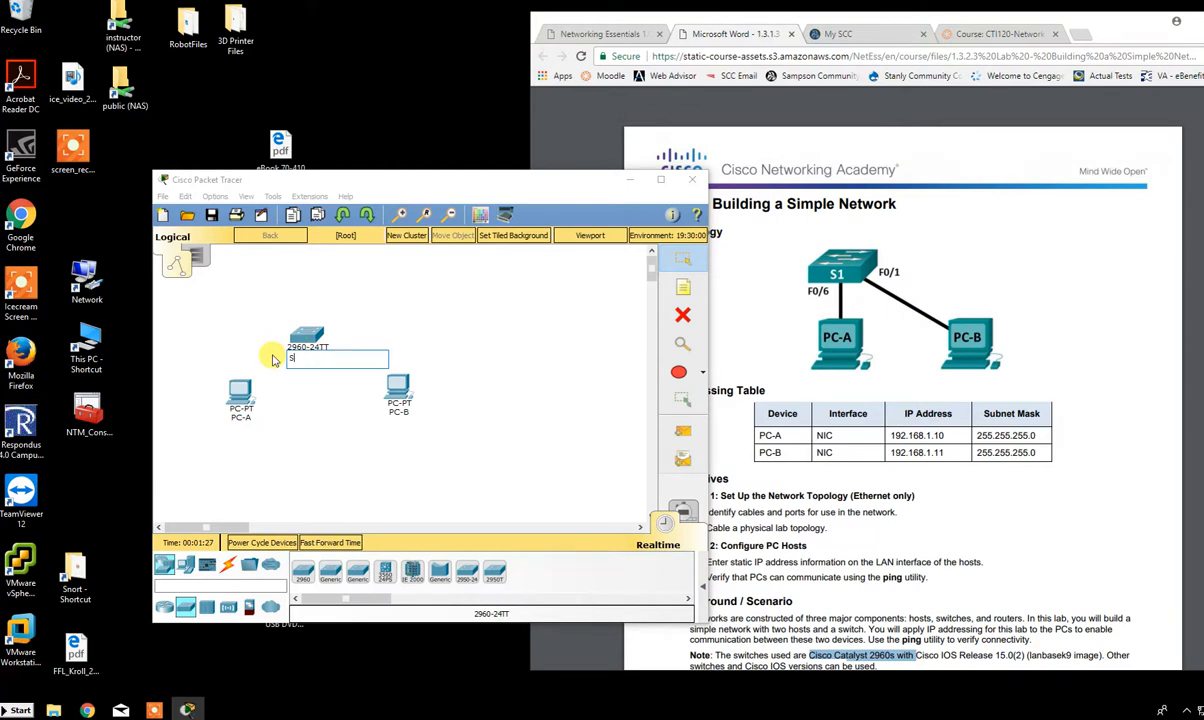
{"action": "left_click", "coordinate": [560, 352]}
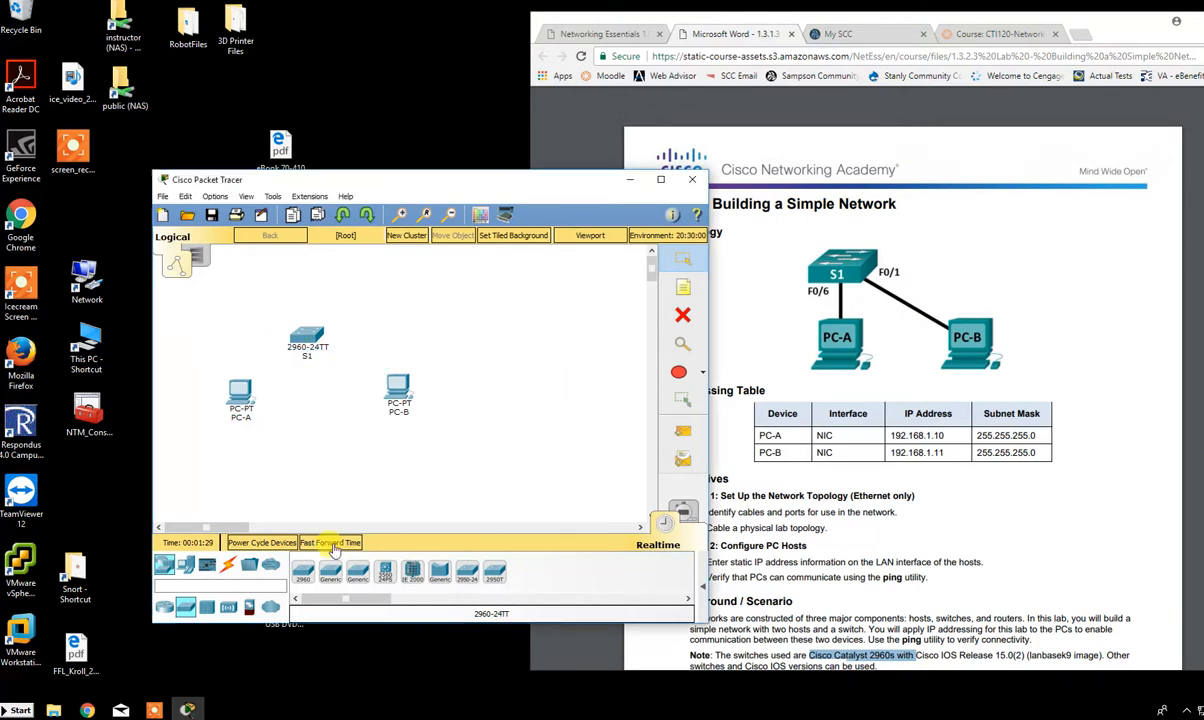
- Connect PC-A's FastEthernet0 to FastEthernet0/6 on S1 with a copper straight-through cable and fast-forward the simulation time
{"action": "left_click_drag", "start_coordinate": [445, 186], "coordinate": [391, 158]}
{"action": "left_click", "coordinate": [1109, 370]}
{"action": "scroll", "coordinate": [1109, 370], "scroll_direction": "down", "scroll_amount": 1}
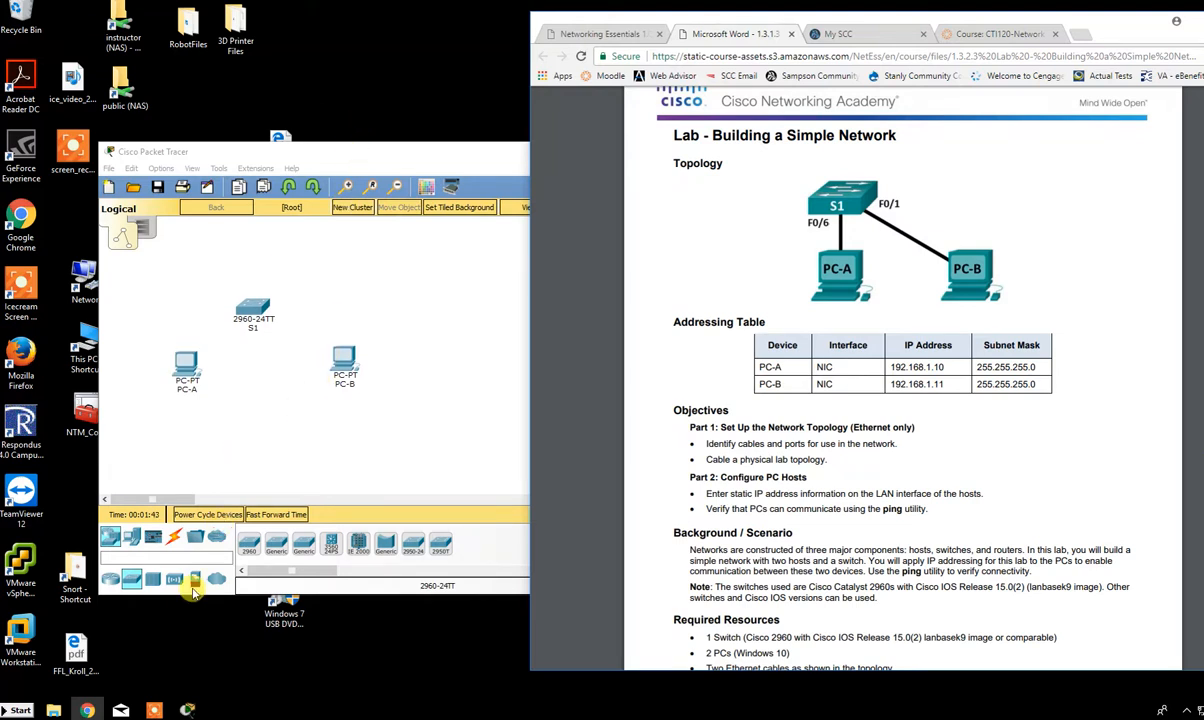
{"action": "left_click", "coordinate": [178, 539]}
{"action": "left_click", "coordinate": [175, 538]}
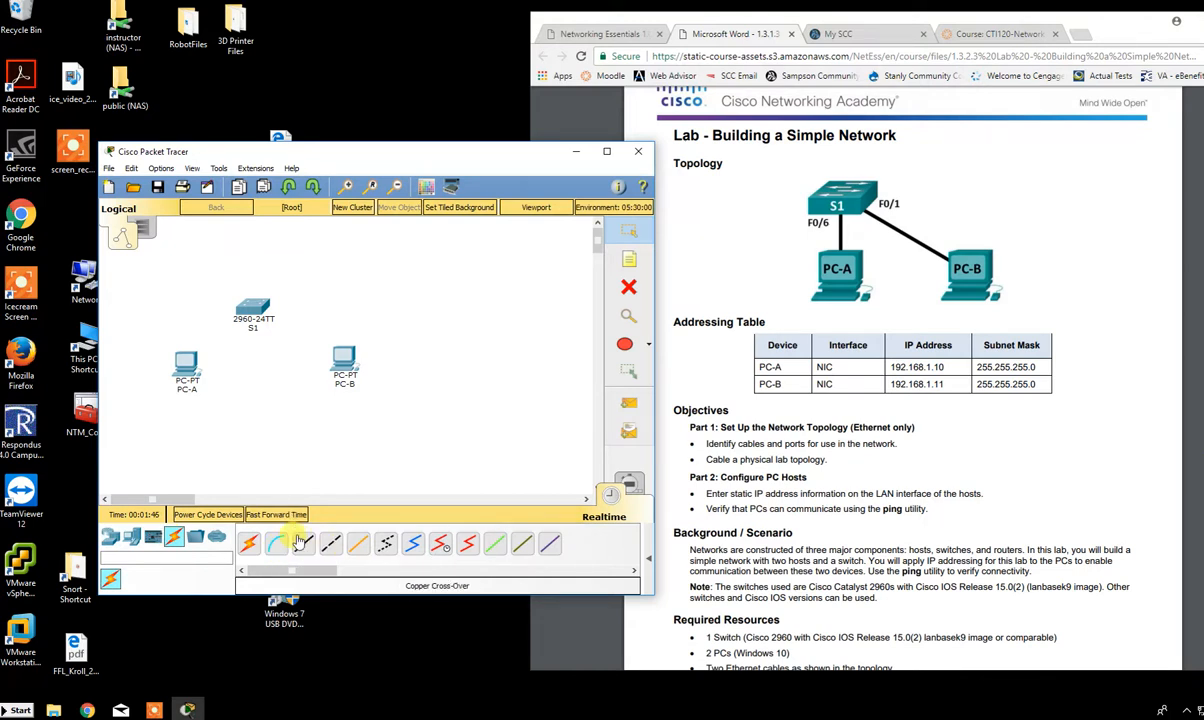
{"action": "left_click", "coordinate": [305, 545]}
{"action": "left_click", "coordinate": [185, 362]}
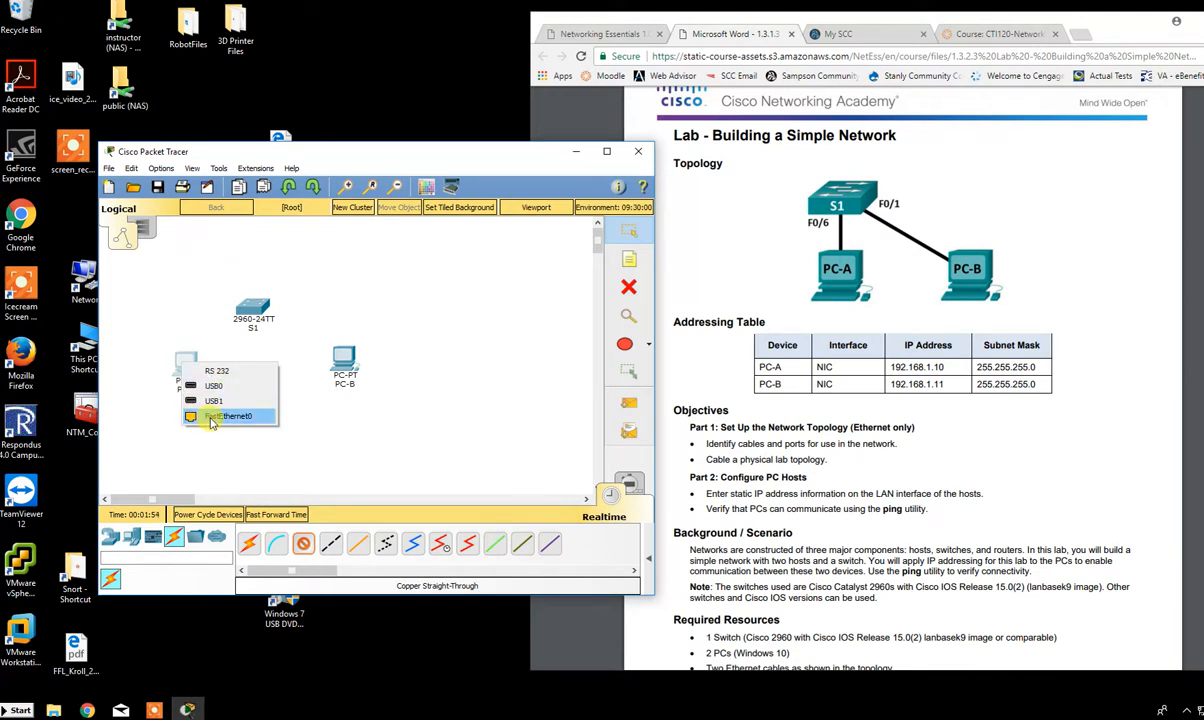
{"action": "left_click", "coordinate": [220, 420]}
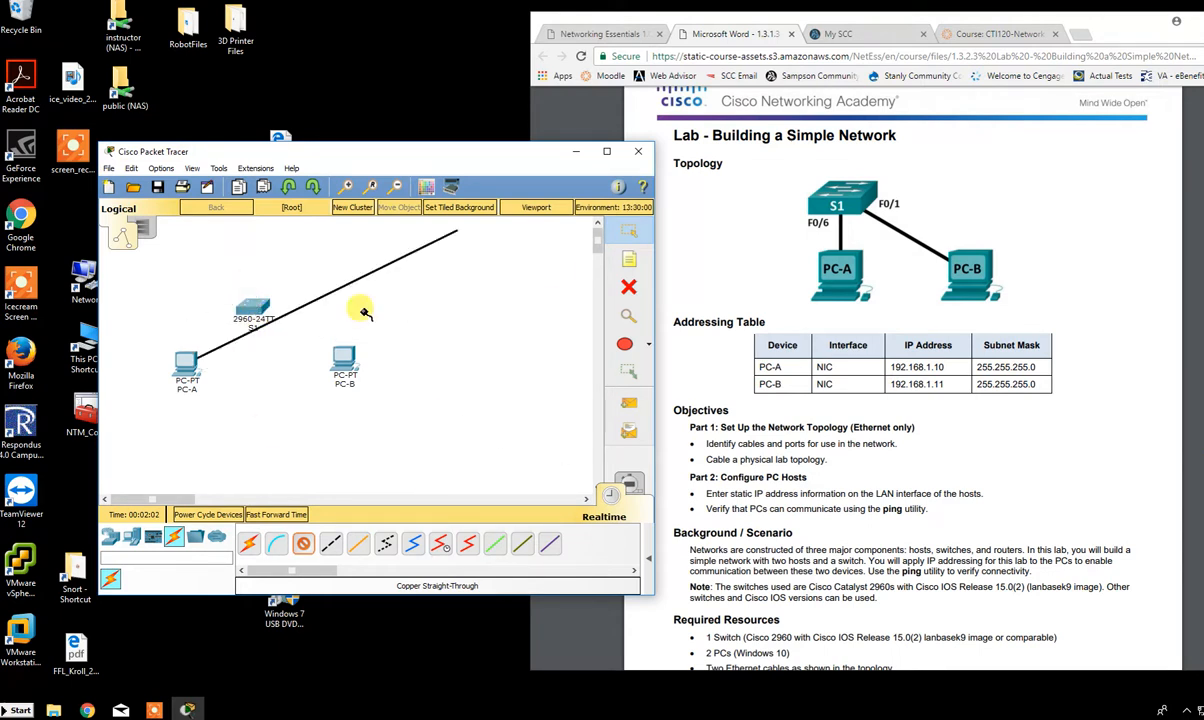
{"action": "left_click", "coordinate": [254, 308]}
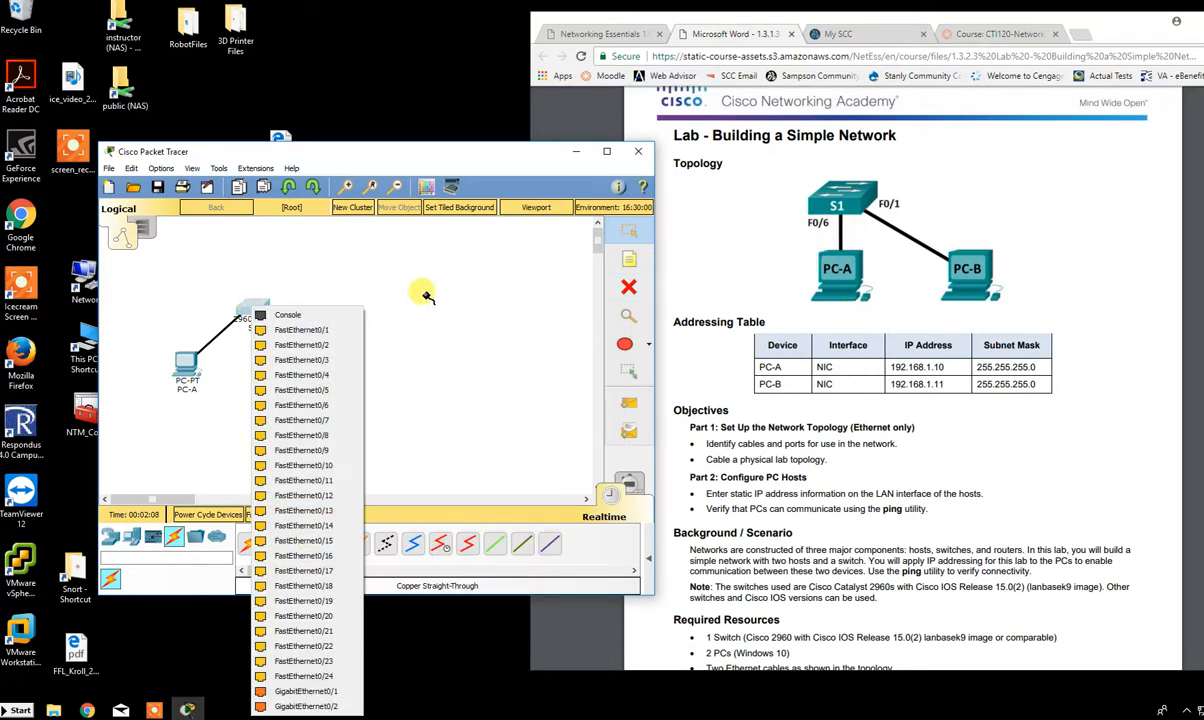
{"action": "left_click", "coordinate": [312, 405]}
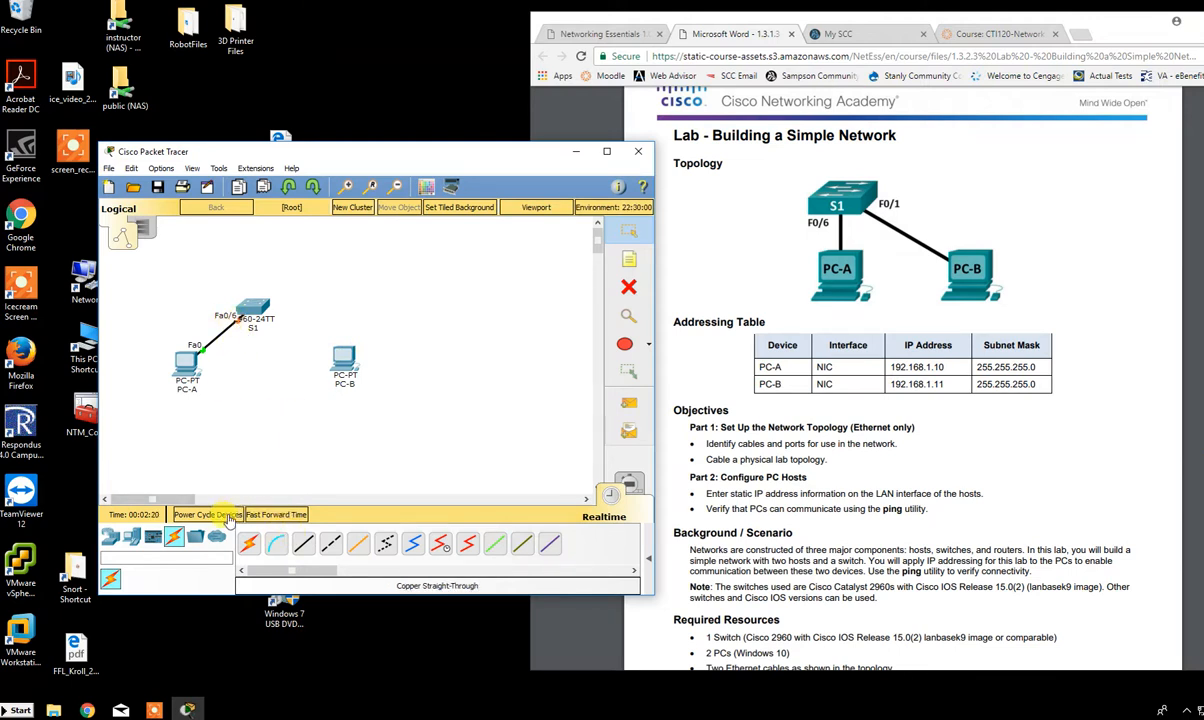
{"action": "left_click", "coordinate": [271, 516]}
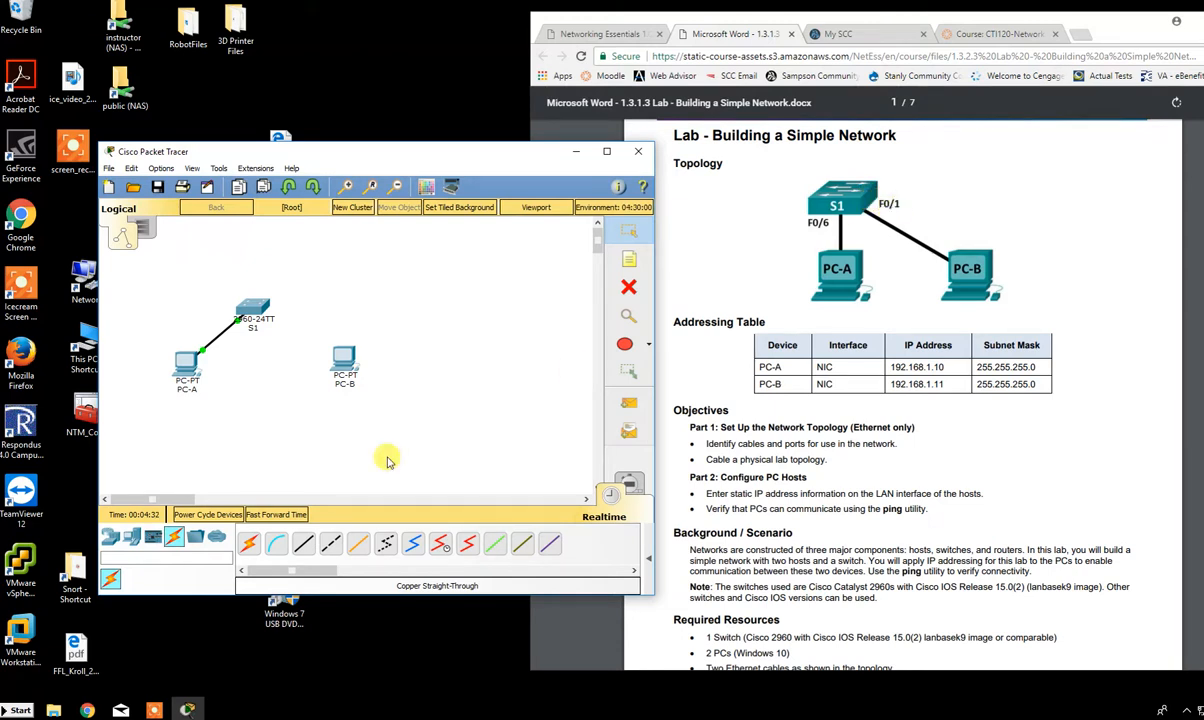
- Connect PC-B's FastEthernet0 to FastEthernet0/1 on S1 with a copper straight-through cable and fast-forward the simulation time
{"action": "left_click", "coordinate": [303, 543]}
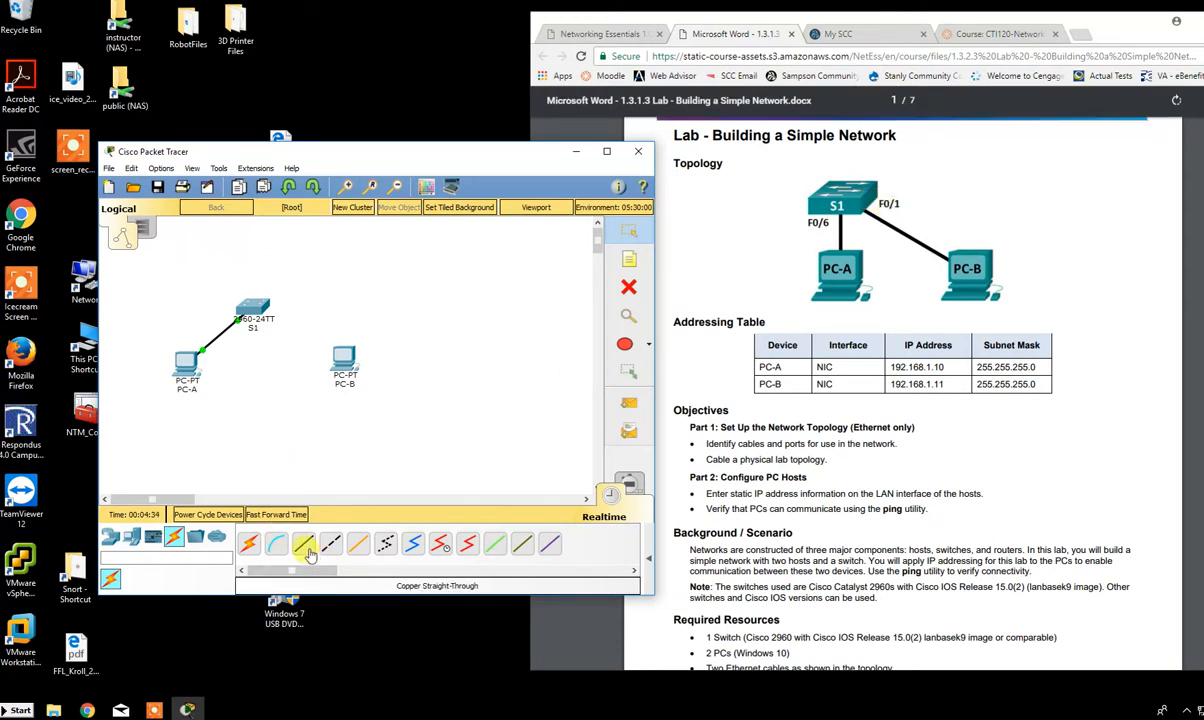
{"action": "left_click", "coordinate": [346, 354]}
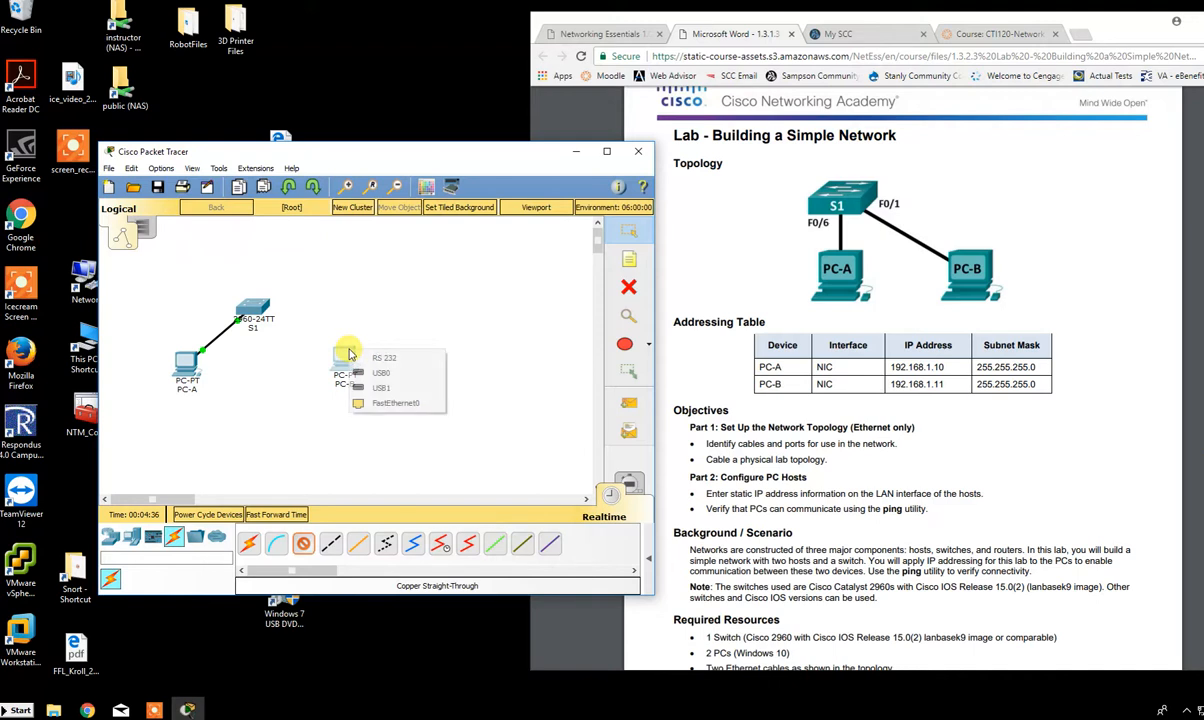
{"action": "left_click", "coordinate": [380, 402]}
{"action": "left_click", "coordinate": [258, 300]}
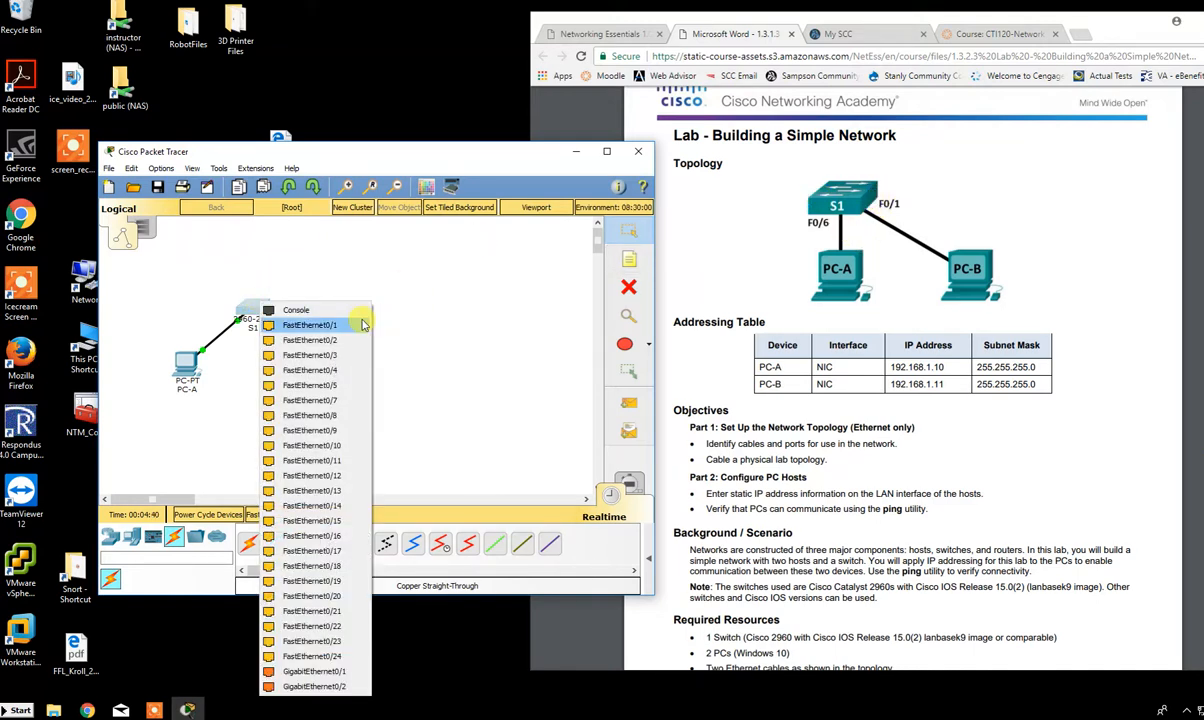
{"action": "left_click", "coordinate": [330, 325]}
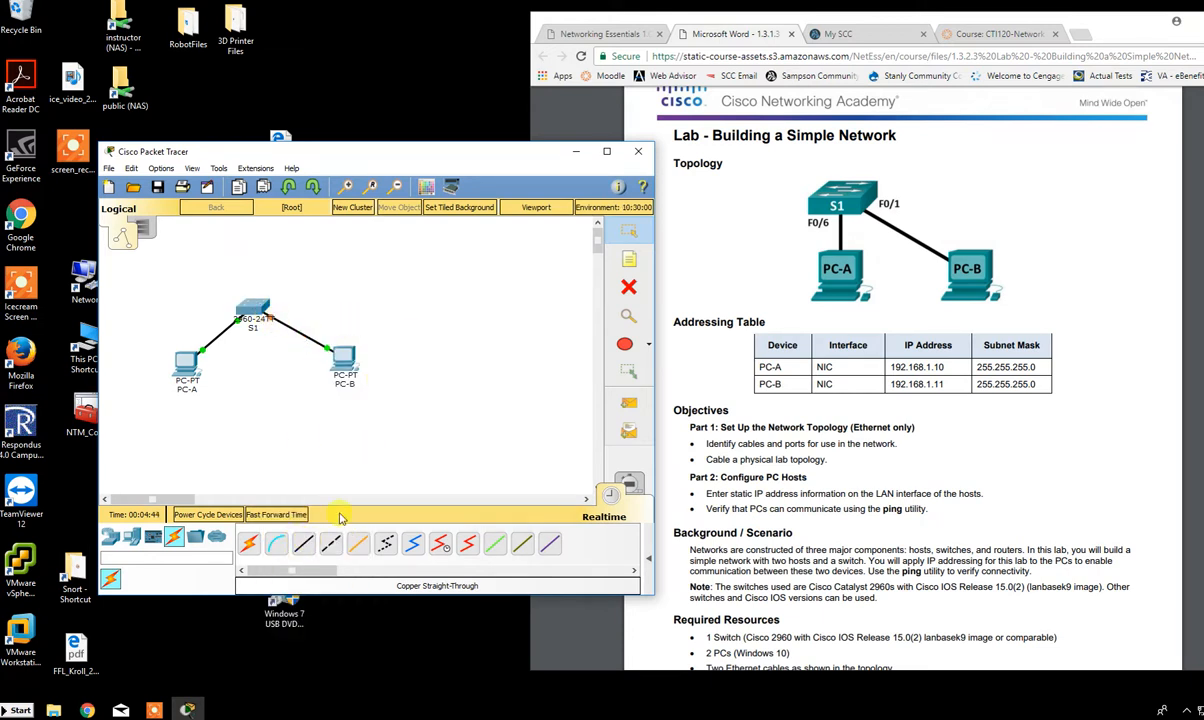
{"action": "left_click", "coordinate": [265, 517]}
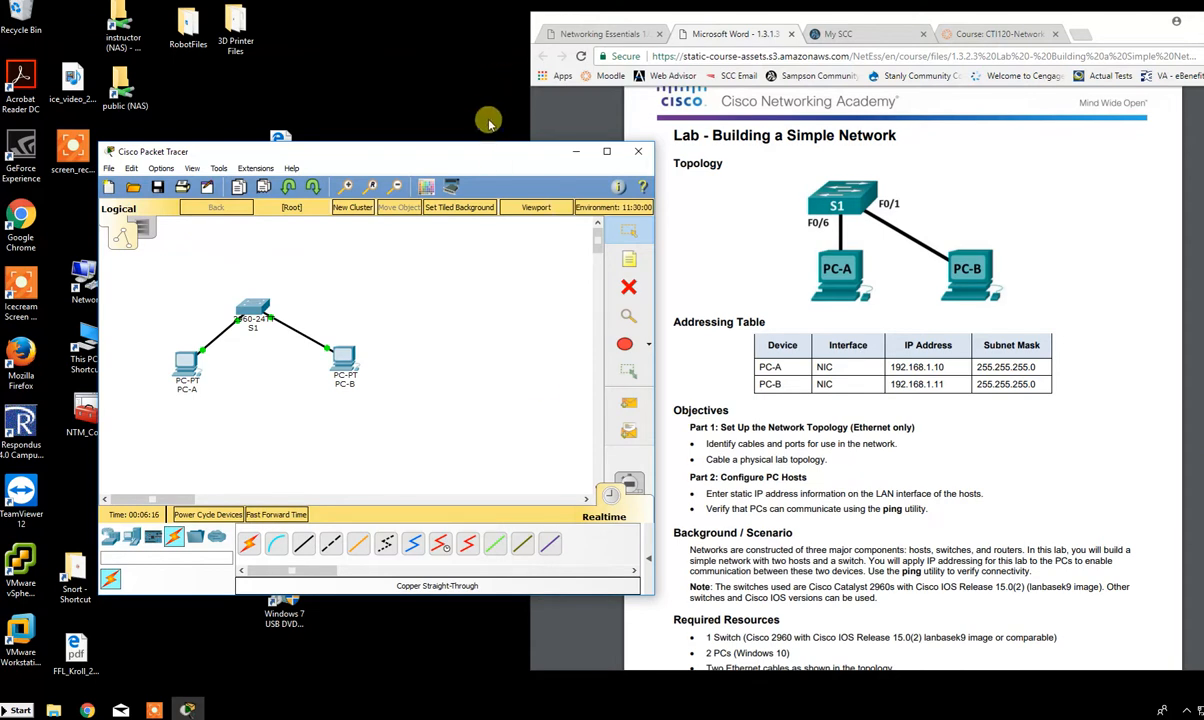
- Read the lab's addressing table and objectives, continuing to the Part 1 instructions on setting up the network topology
{"action": "left_click_drag", "start_coordinate": [484, 153], "coordinate": [446, 54]}
{"action": "left_click", "coordinate": [1125, 425]}
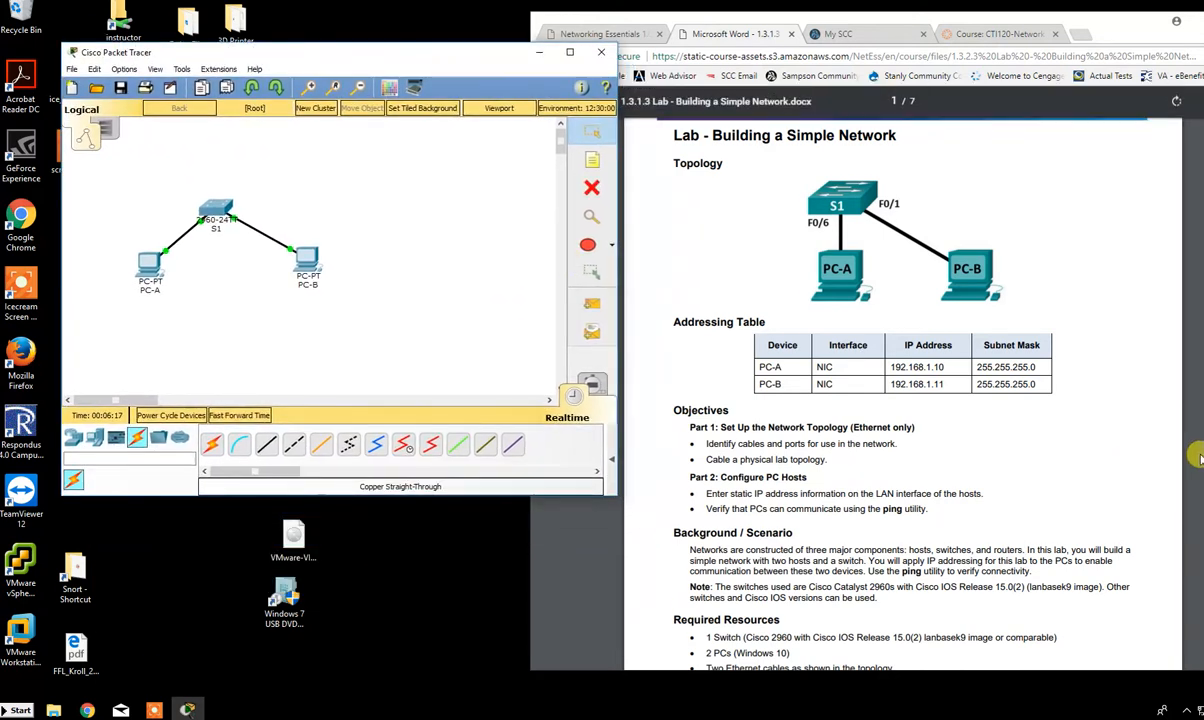
{"action": "scroll", "coordinate": [1052, 445], "scroll_direction": "down", "scroll_amount": 1}
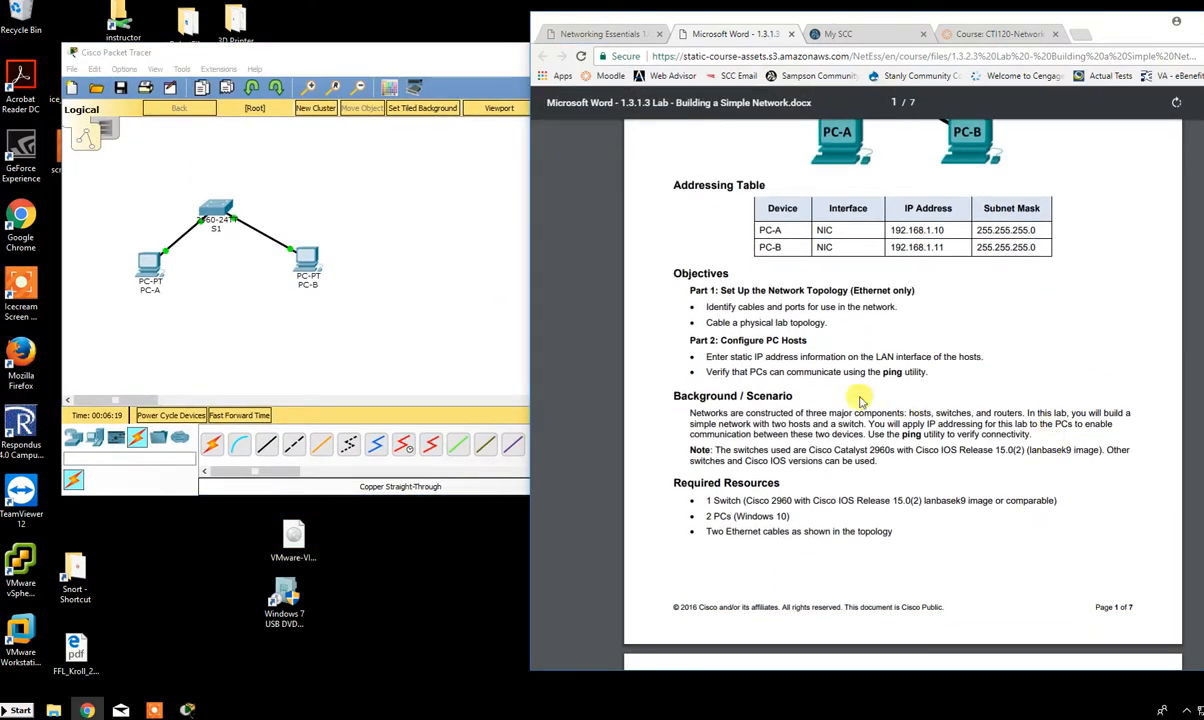
{"action": "scroll", "coordinate": [710, 320], "scroll_direction": "up", "scroll_amount": 1}
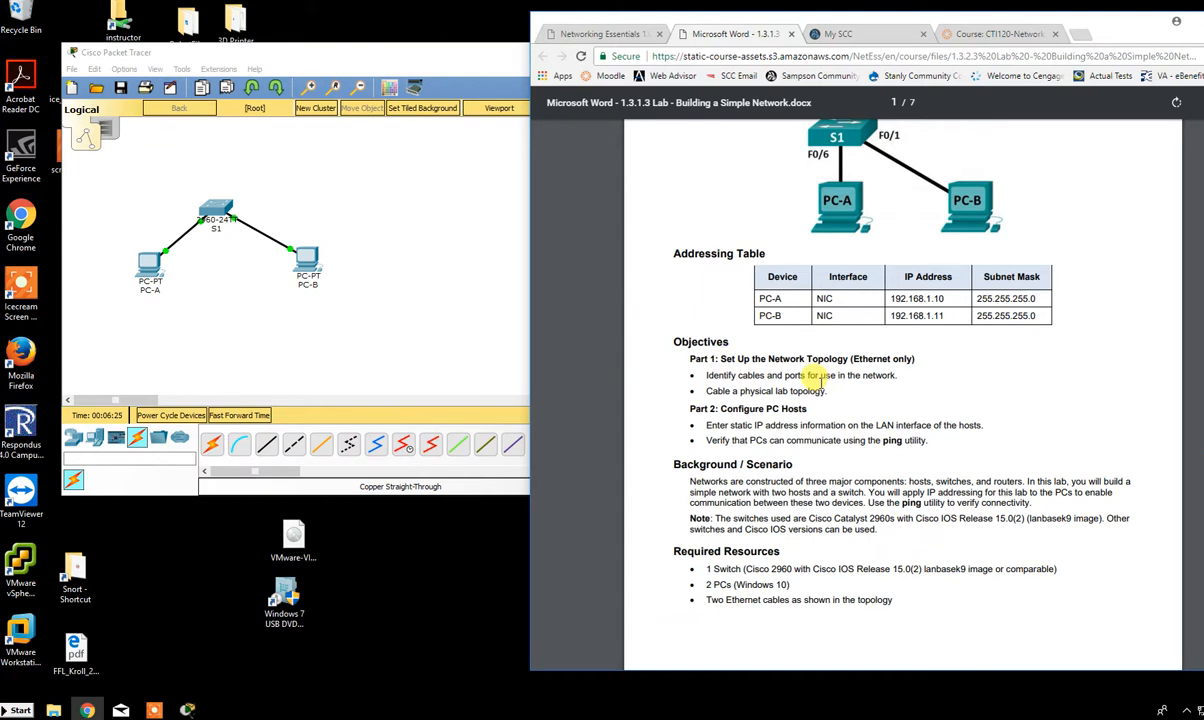
{"action": "scroll", "coordinate": [820, 384], "scroll_direction": "up", "scroll_amount": 1}
{"action": "scroll", "coordinate": [820, 384], "scroll_direction": "down", "scroll_amount": 1}
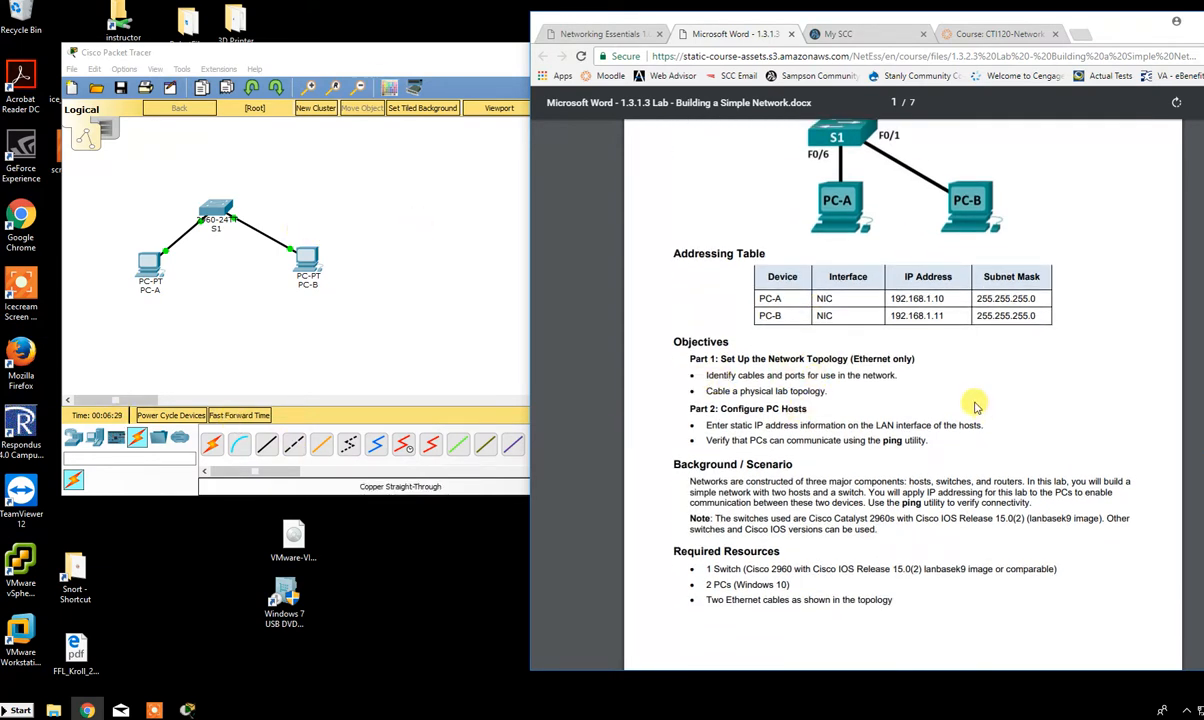
{"action": "scroll", "coordinate": [975, 405], "scroll_direction": "down", "scroll_amount": 1}
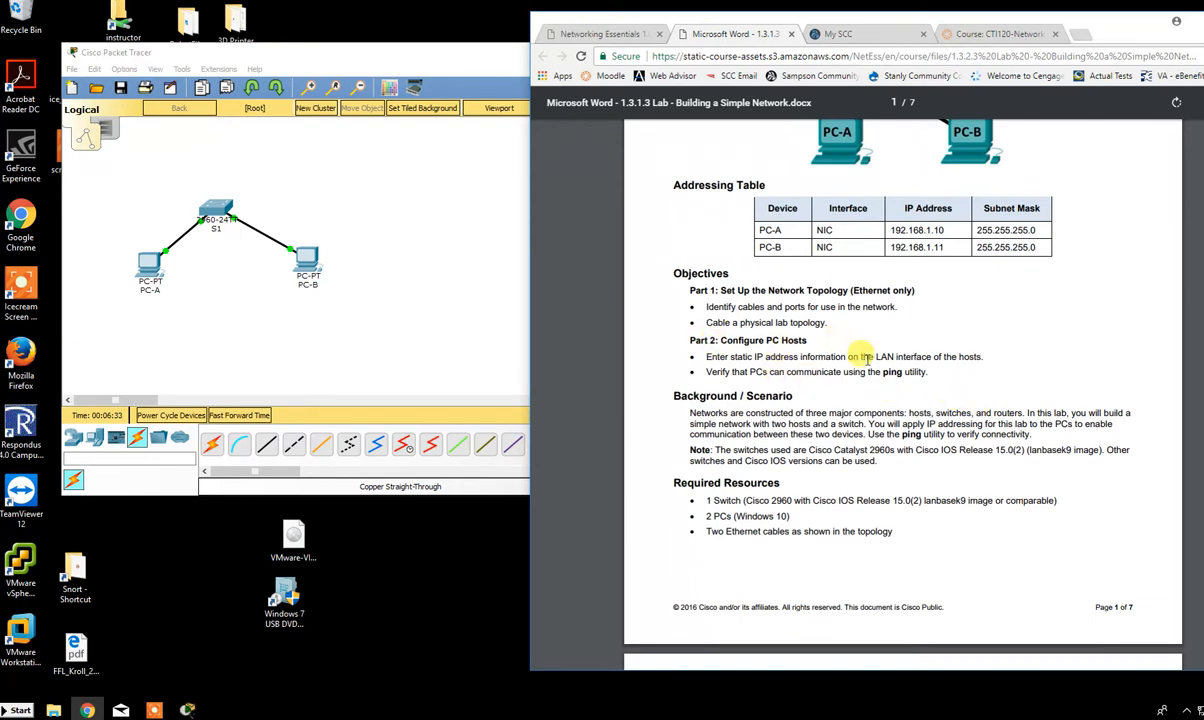
{"action": "scroll", "coordinate": [950, 350], "scroll_direction": "up", "scroll_amount": 2}
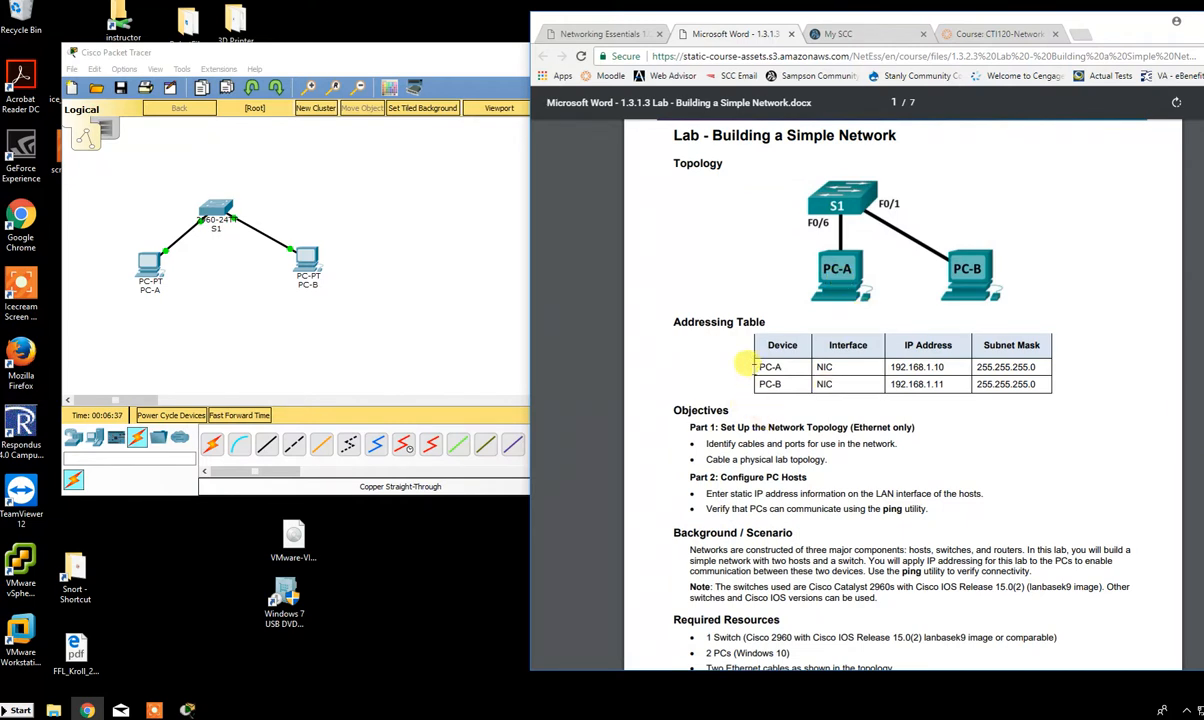
{"action": "left_click_drag", "start_coordinate": [742, 362], "coordinate": [988, 372]}
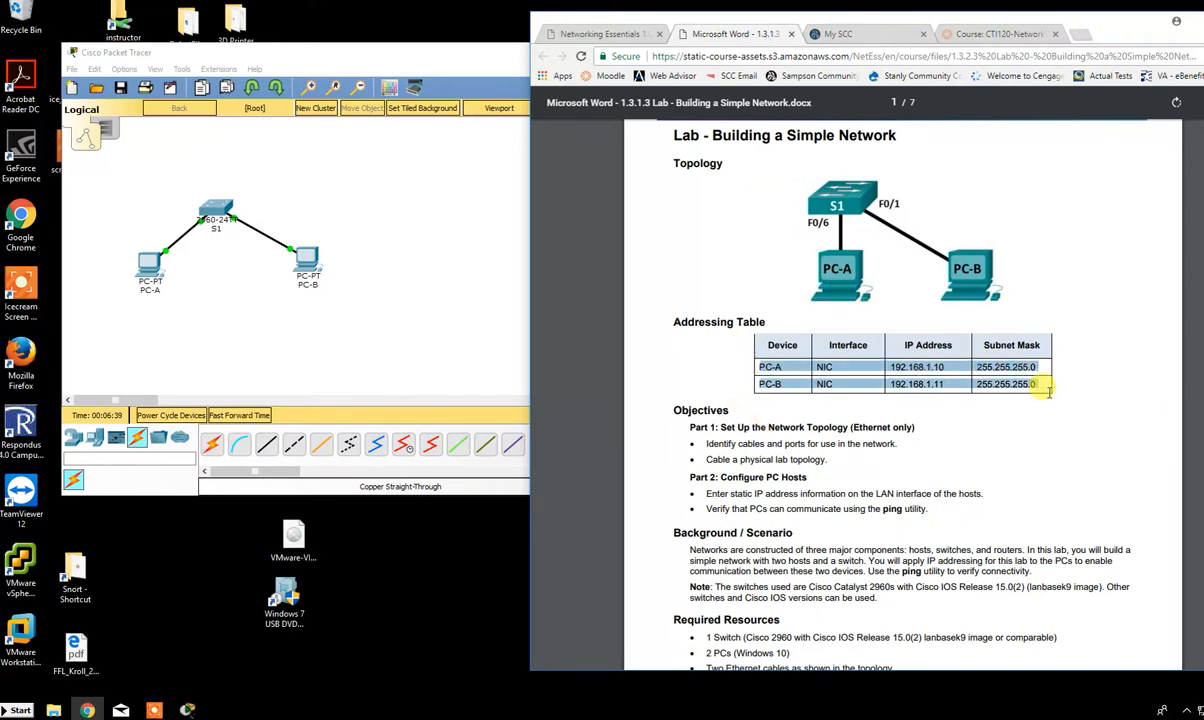
{"action": "left_click", "coordinate": [1074, 448]}
{"action": "scroll", "coordinate": [1075, 450], "scroll_direction": "down", "scroll_amount": 2}
{"action": "scroll", "coordinate": [1075, 450], "scroll_direction": "down", "scroll_amount": 5}
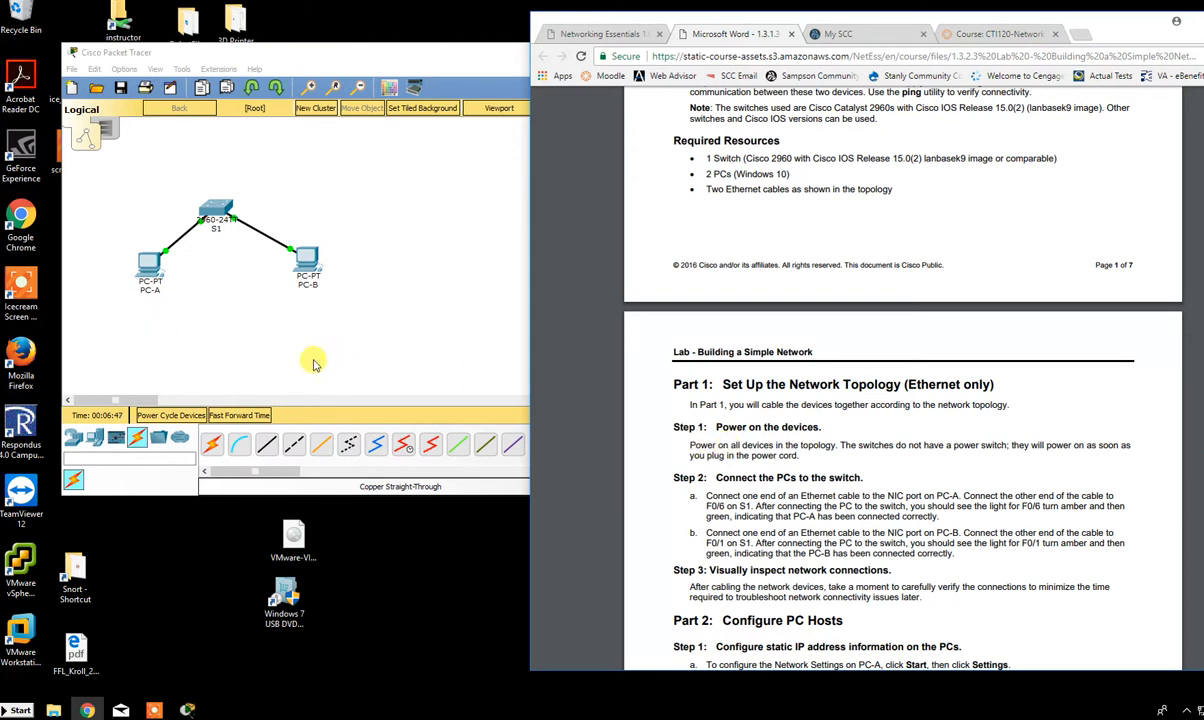
- Examine the power button in PC-A's physical device view and close the device window
{"action": "left_click", "coordinate": [382, 328]}
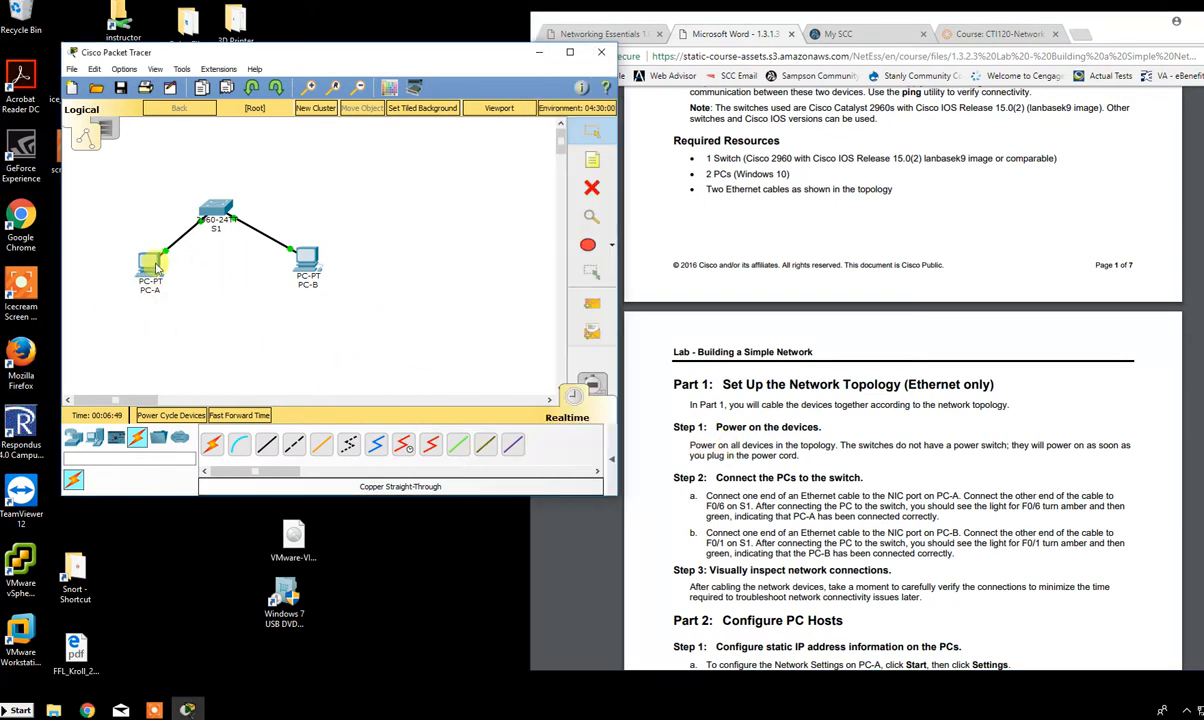
{"action": "left_click", "coordinate": [152, 262]}
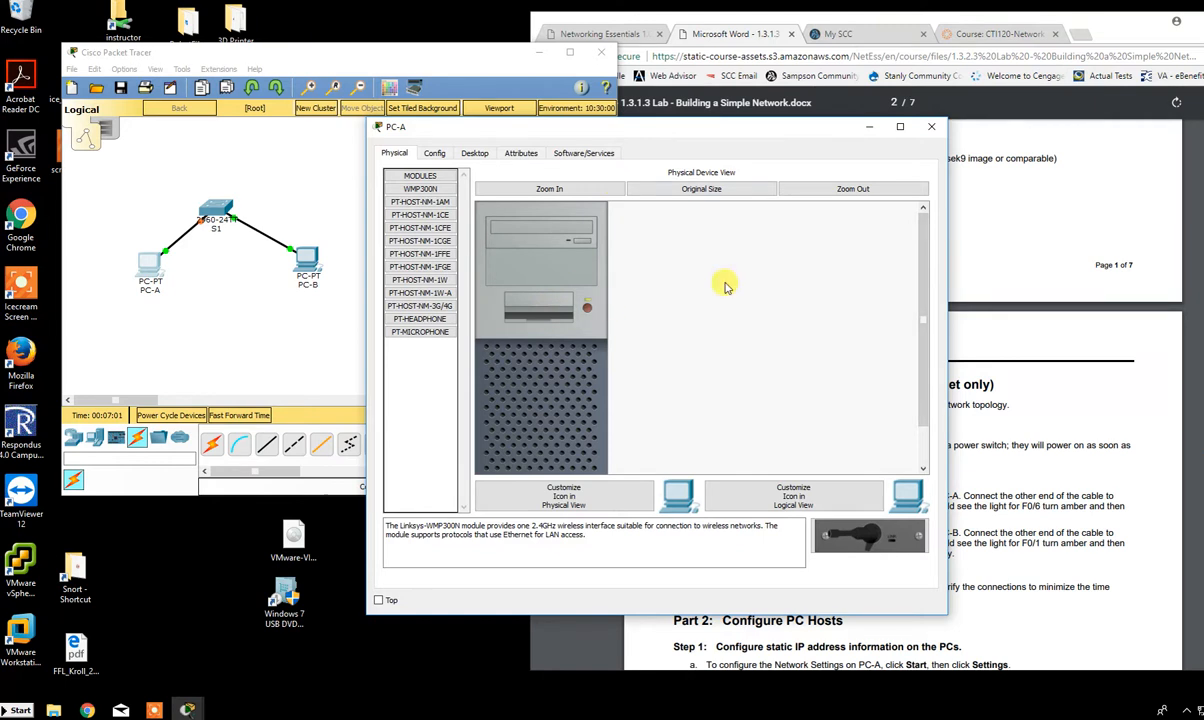
{"action": "left_click", "coordinate": [931, 127]}
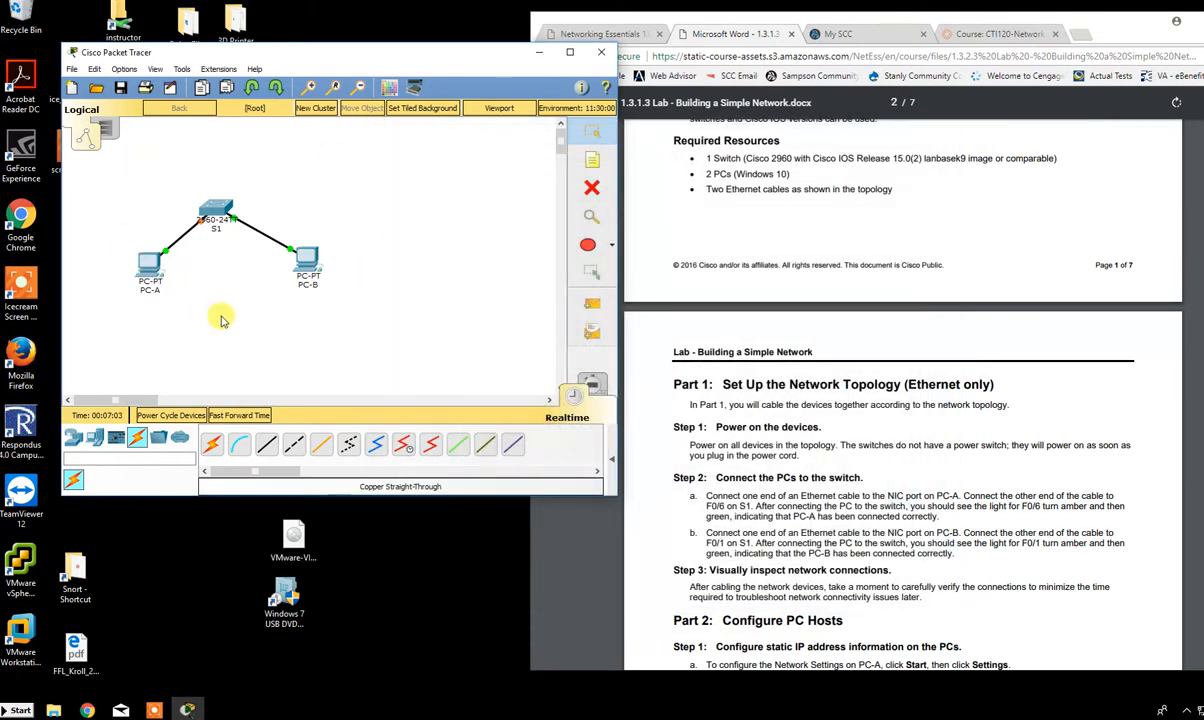
- Inspect S1's physical device view for a power switch, close it, and fast-forward the simulation time
{"action": "left_click", "coordinate": [212, 214]}
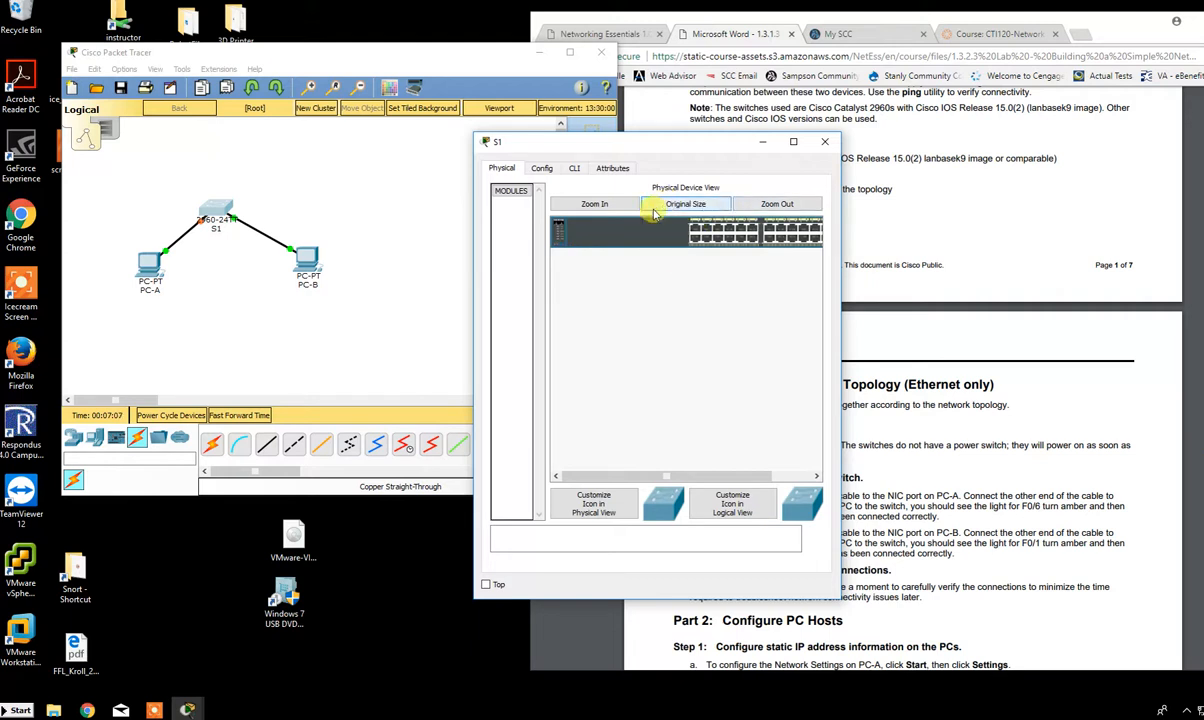
{"action": "left_click", "coordinate": [543, 169]}
{"action": "left_click", "coordinate": [503, 169]}
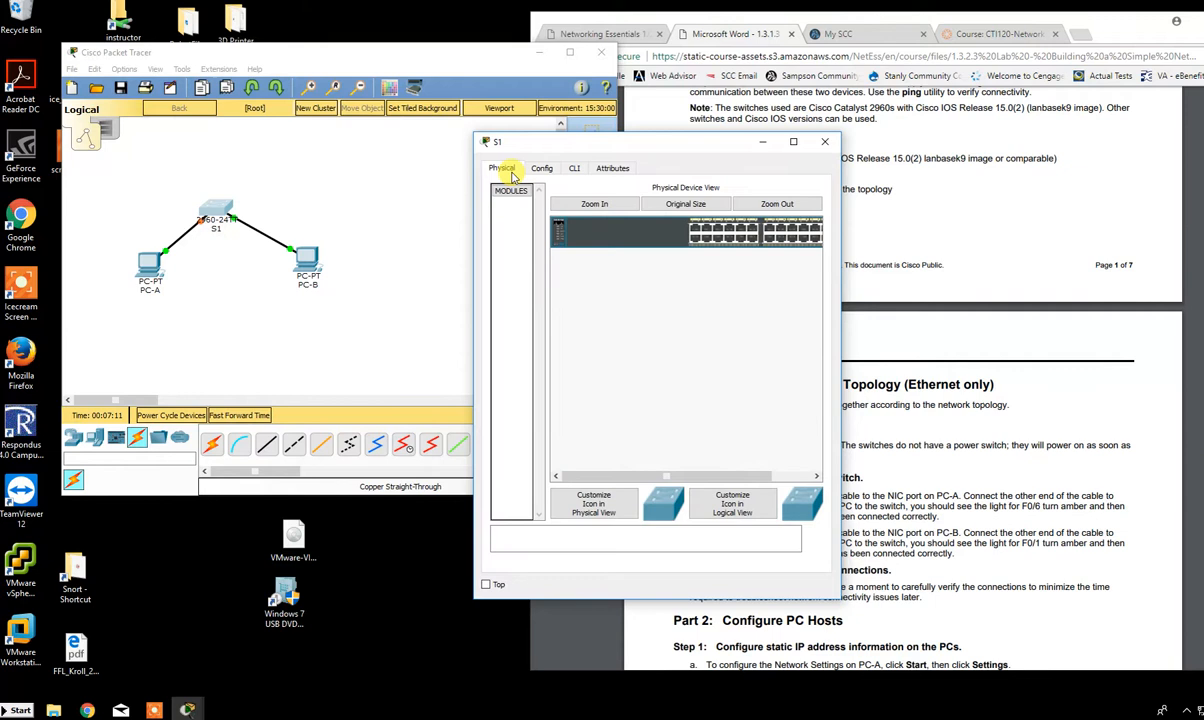
{"action": "left_click_drag", "start_coordinate": [703, 476], "coordinate": [568, 246]}
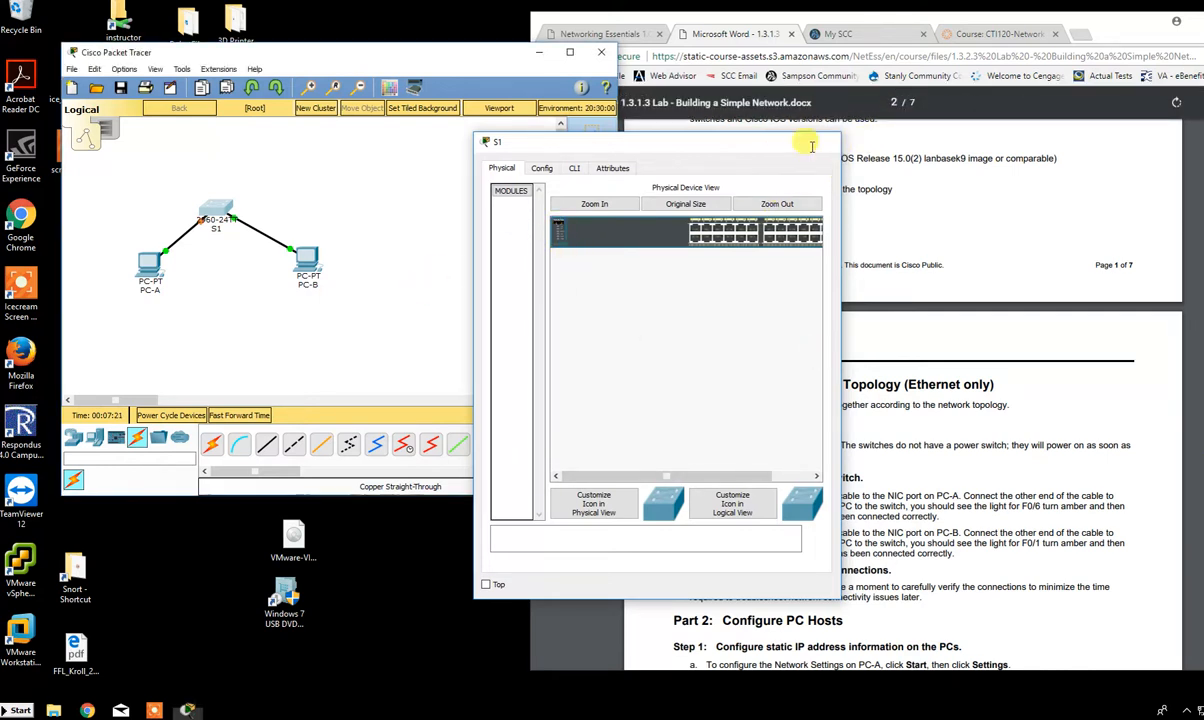
{"action": "left_click", "coordinate": [826, 141]}
{"action": "left_click", "coordinate": [244, 416]}
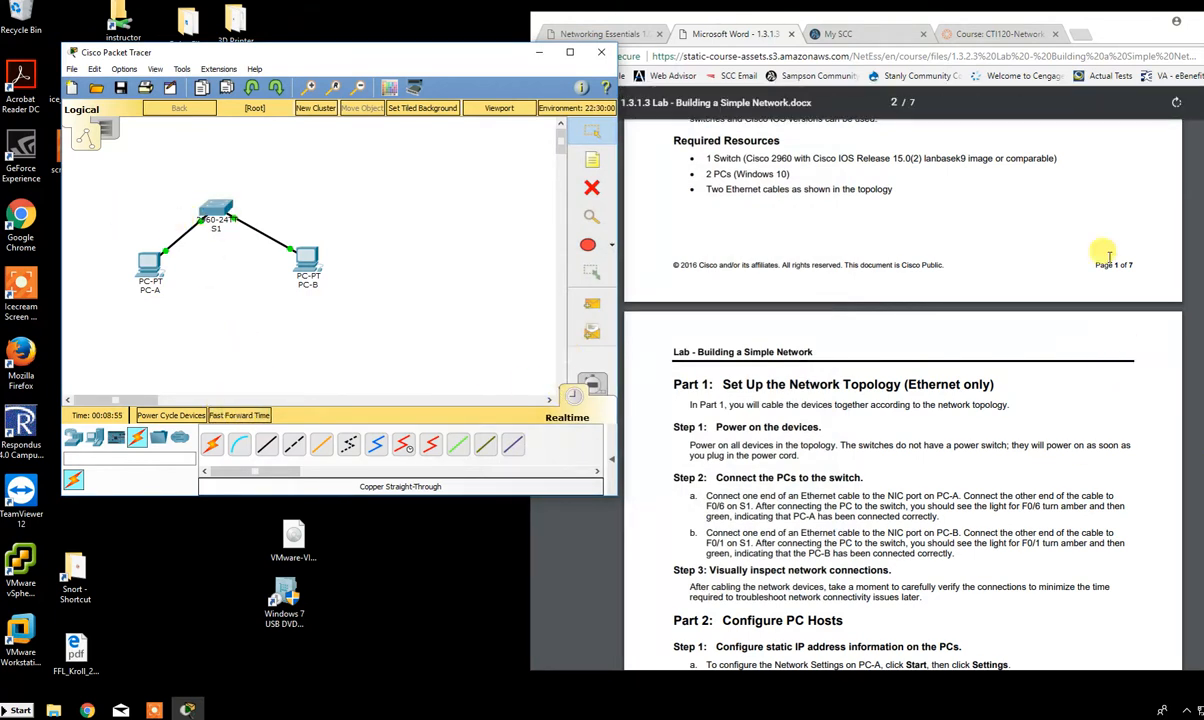
- Read the lab's Part 1 steps on powering, connecting and inspecting the devices, down to the start of Part 2
{"action": "scroll", "coordinate": [1050, 238], "scroll_direction": "down", "scroll_amount": 1}
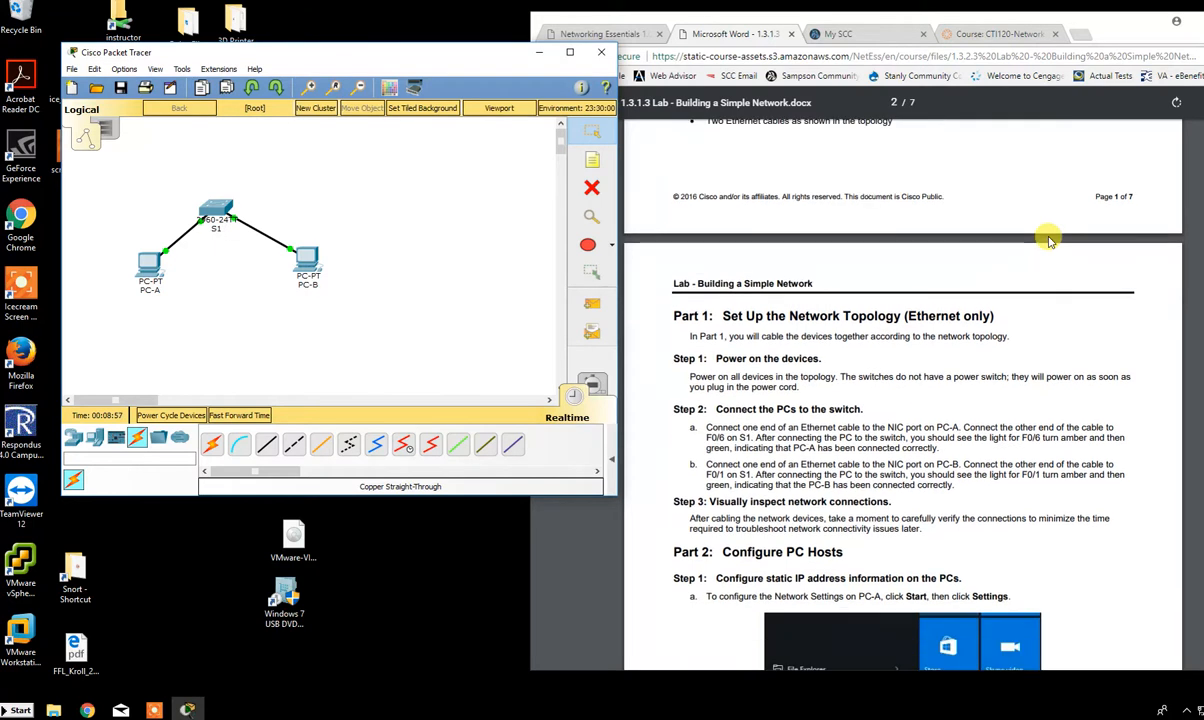
{"action": "scroll", "coordinate": [1045, 238], "scroll_direction": "down", "scroll_amount": 1}
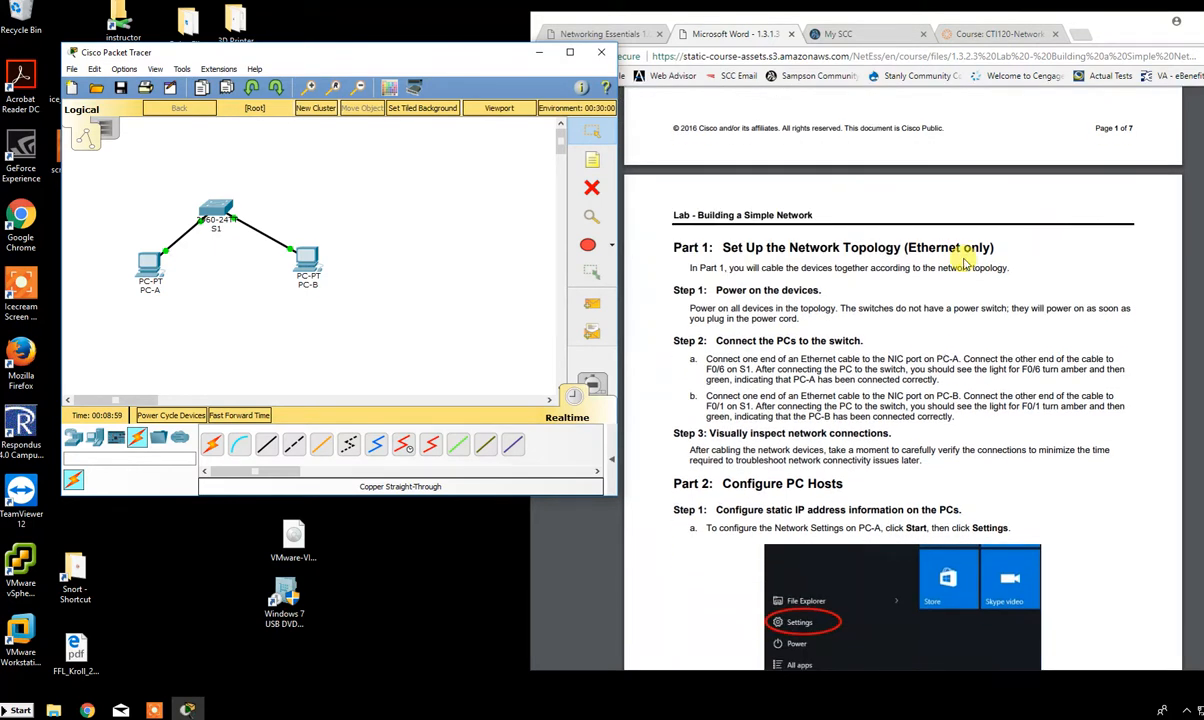
{"action": "left_click_drag", "start_coordinate": [857, 308], "coordinate": [982, 309]}
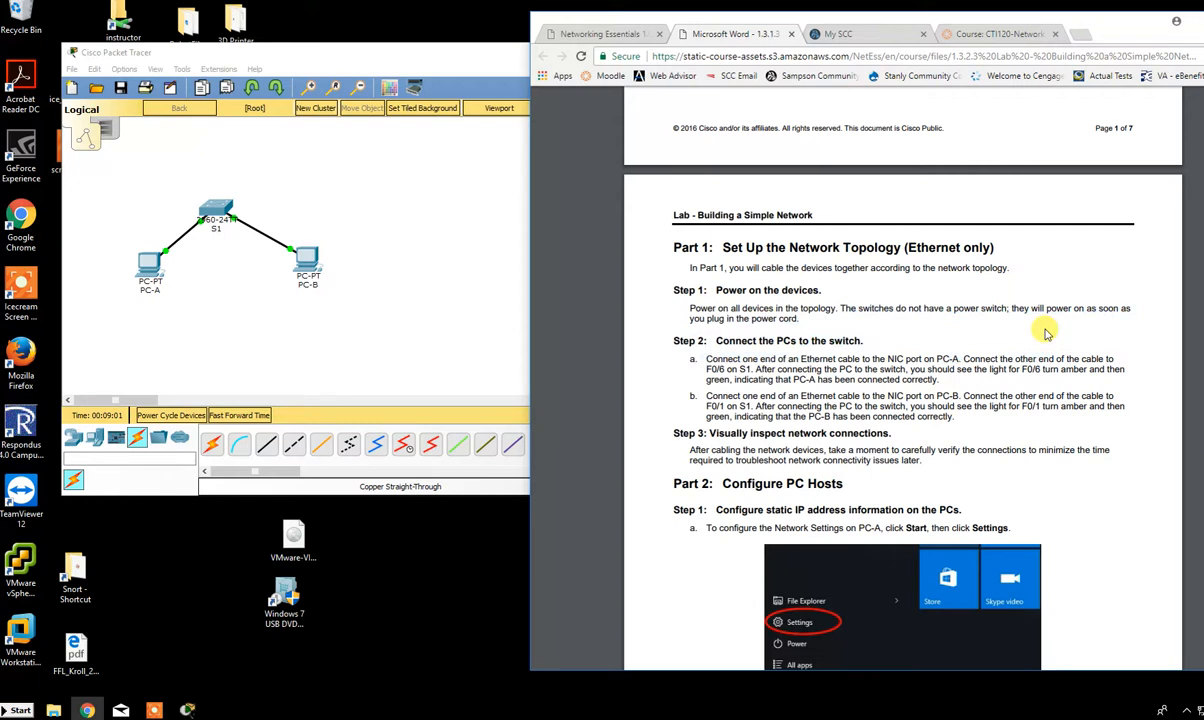
{"action": "left_click", "coordinate": [960, 306]}
{"action": "scroll", "coordinate": [1017, 337], "scroll_direction": "down", "scroll_amount": 2}
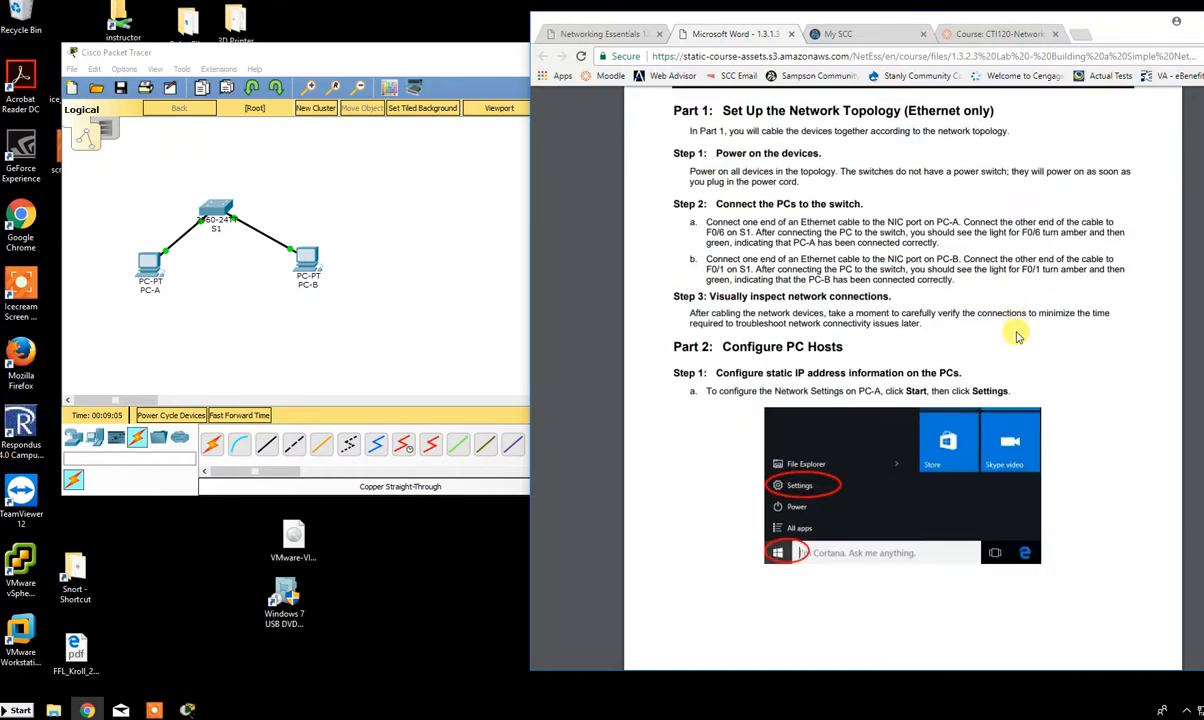
- Read the lab's Step 2 instructions on cabling PC-A and PC-B to the switch, highlighting the PC-B paragraph
{"action": "scroll", "coordinate": [1017, 337], "scroll_direction": "down", "scroll_amount": 1}
{"action": "scroll", "coordinate": [760, 245], "scroll_direction": "up", "scroll_amount": 1}
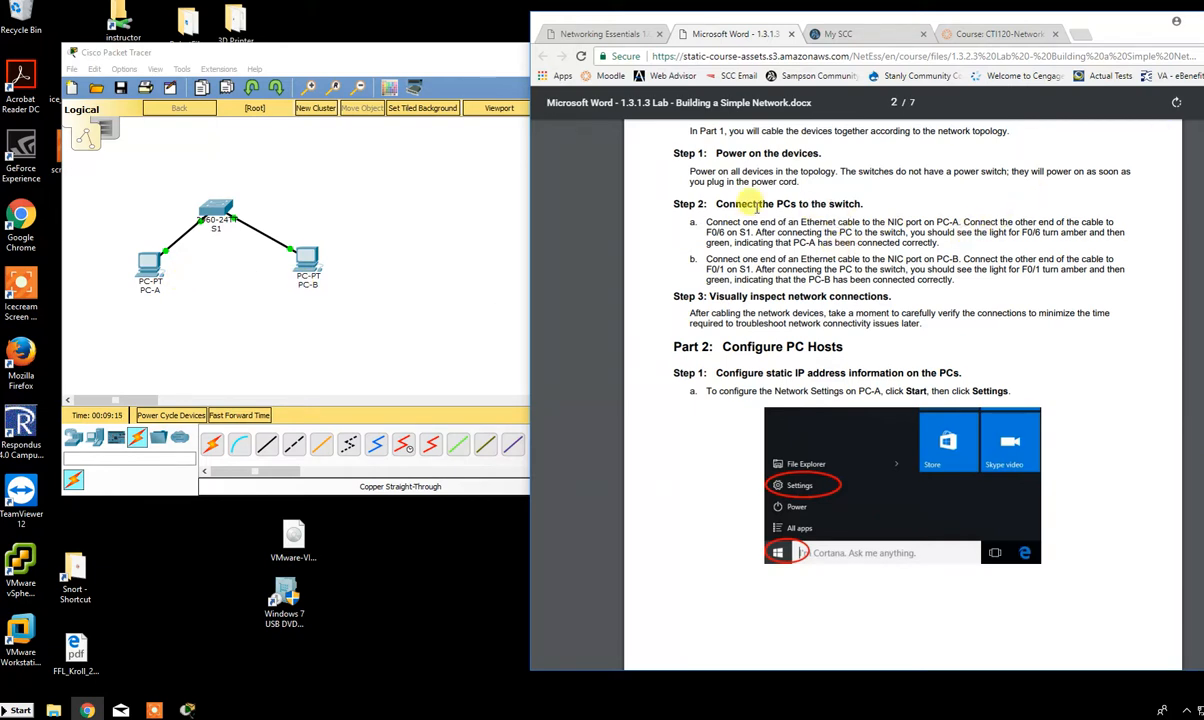
{"action": "left_click_drag", "start_coordinate": [757, 219], "coordinate": [1137, 234]}
{"action": "left_click", "coordinate": [907, 226]}
{"action": "scroll", "coordinate": [907, 226], "scroll_direction": "down", "scroll_amount": 1}
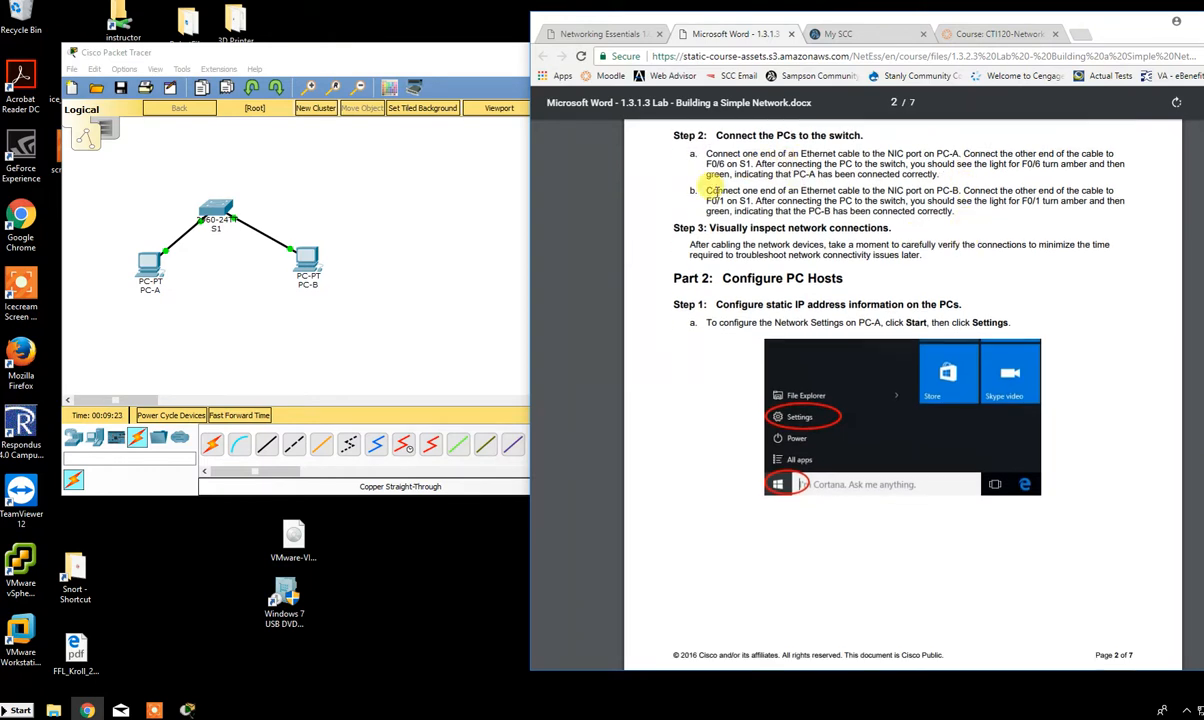
{"action": "left_click_drag", "start_coordinate": [708, 189], "coordinate": [981, 189]}
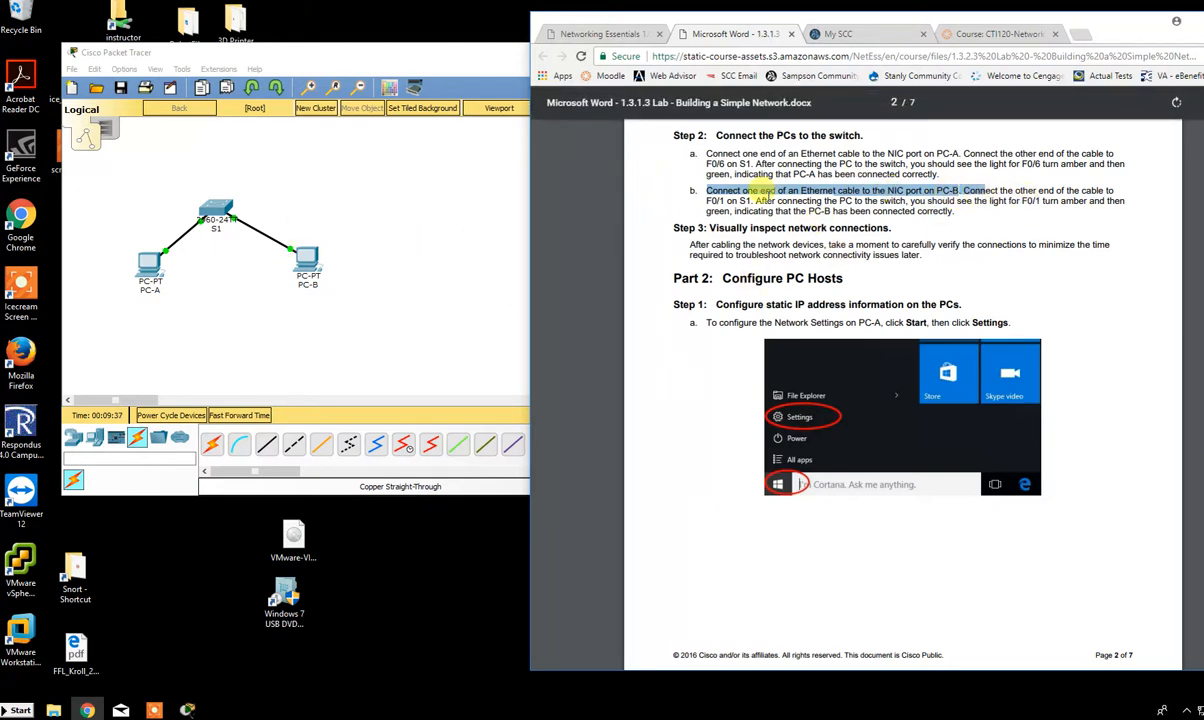
{"action": "left_click_drag", "start_coordinate": [958, 213], "coordinate": [707, 187]}
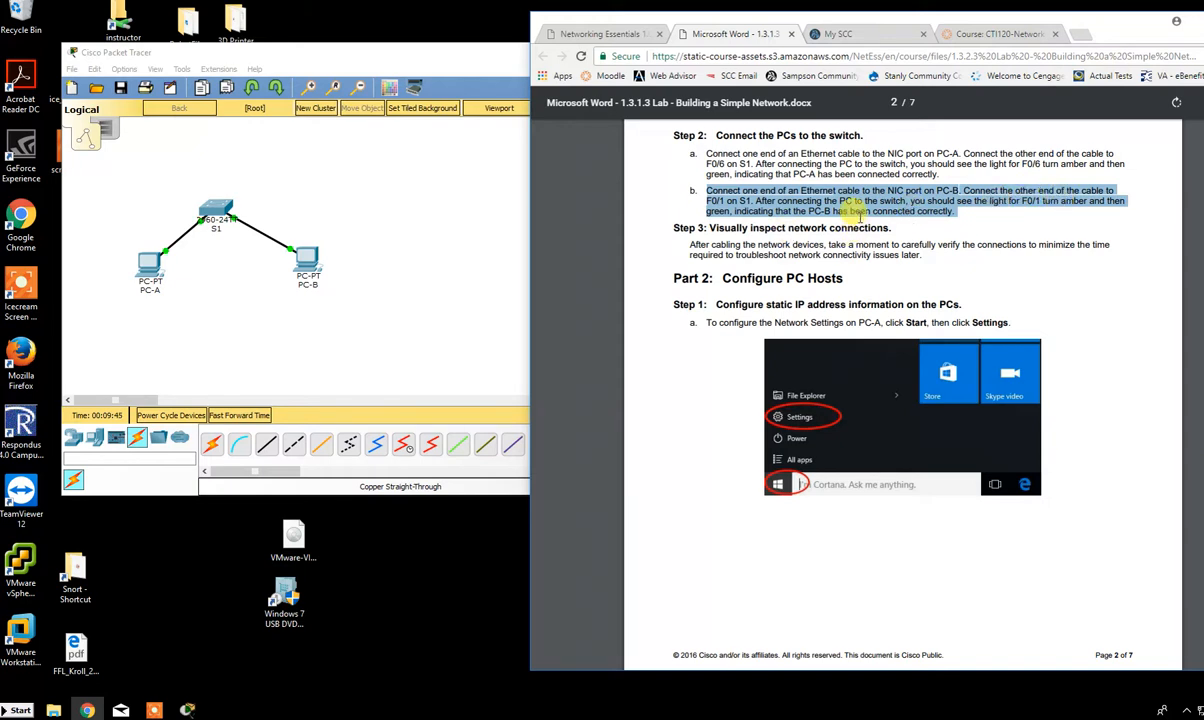
{"action": "scroll", "coordinate": [690, 196], "scroll_direction": "down", "scroll_amount": 1}
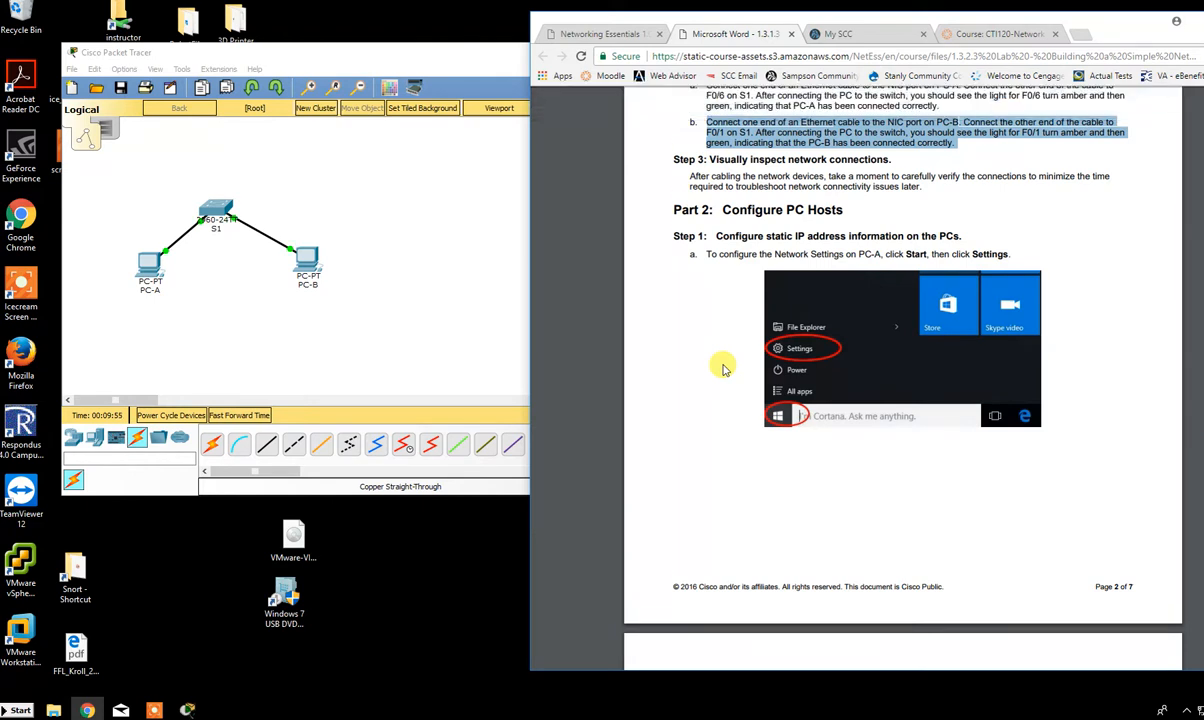
- Assign static addresses 192.168.1.10 to PC-A and 192.168.1.11 to PC-B with subnet mask 255.255.255.0, following the lab's addressing table
{"action": "scroll", "coordinate": [912, 252], "scroll_direction": "up", "scroll_amount": 15}
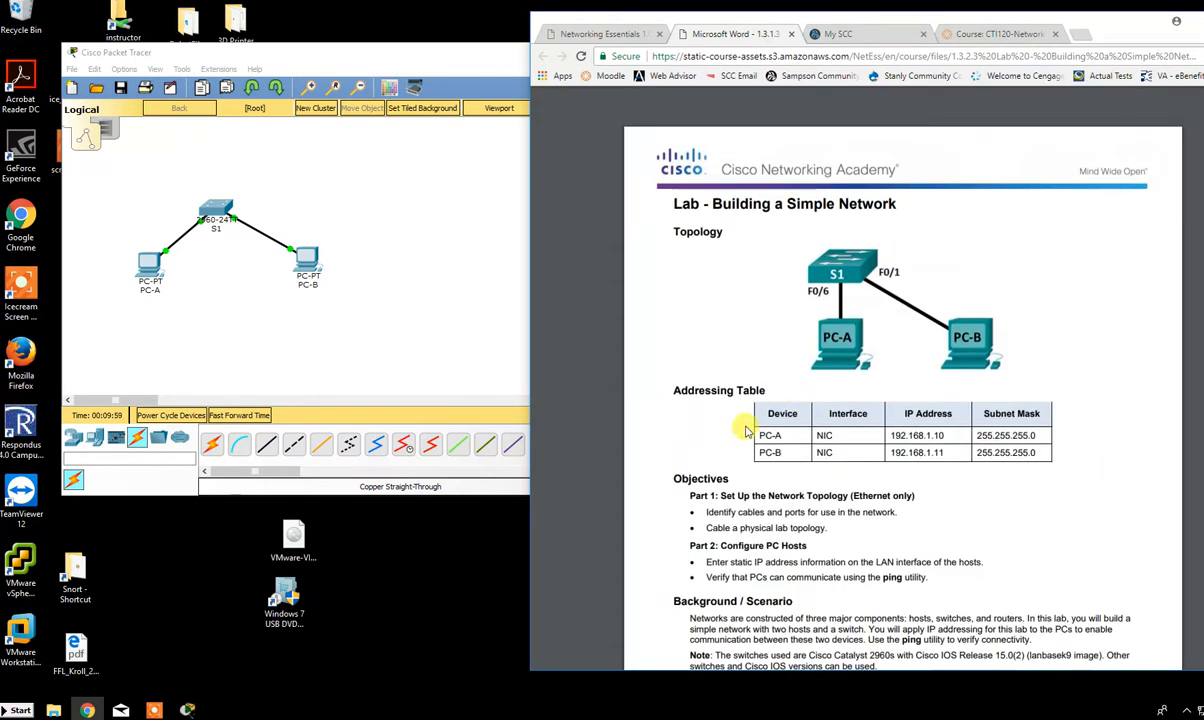
{"action": "left_click", "coordinate": [145, 262]}
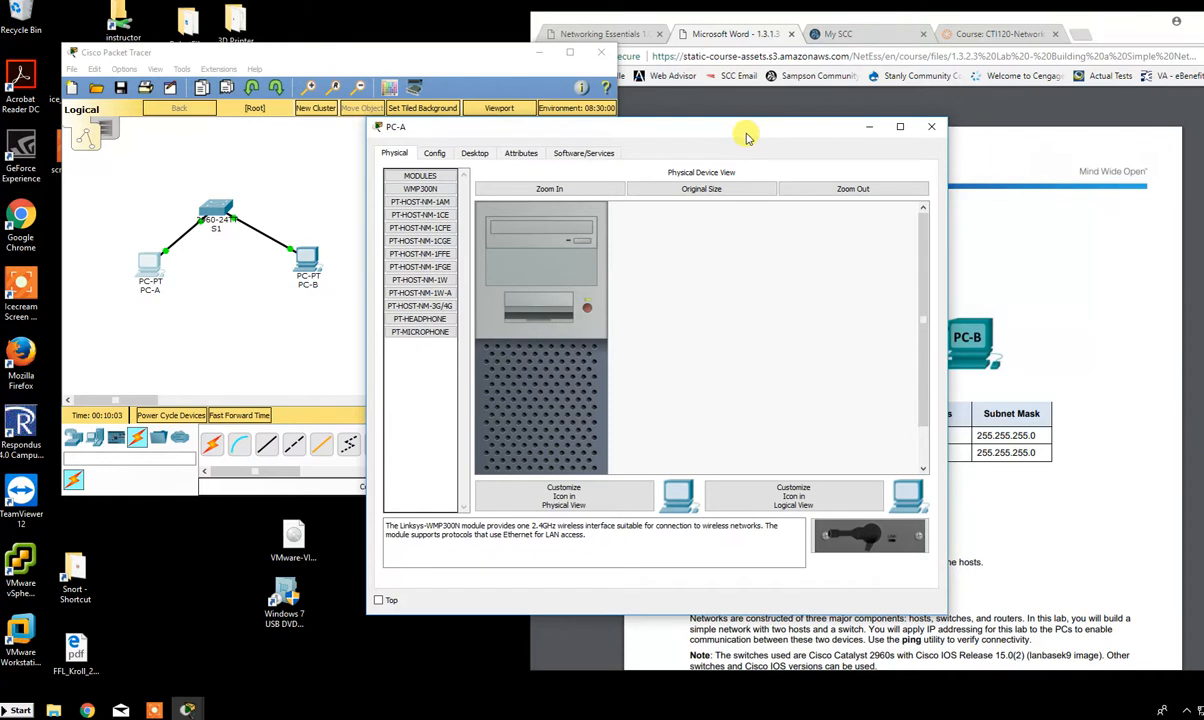
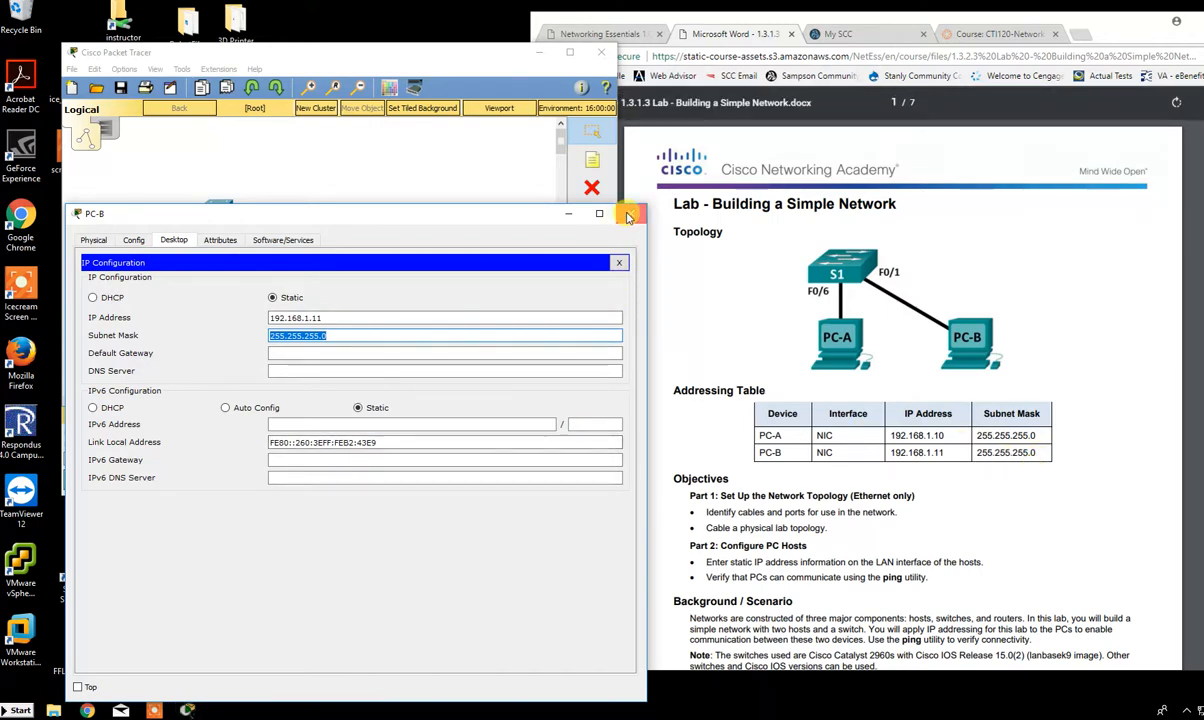
{"action": "left_click", "coordinate": [630, 214]}
- Read the lab's Part 2 instructions from configuring static IP addresses through verifying PC settings with ipconfig /all
{"action": "scroll", "coordinate": [995, 538], "scroll_direction": "down", "scroll_amount": 5}
{"action": "scroll", "coordinate": [995, 540], "scroll_direction": "down", "scroll_amount": 10}
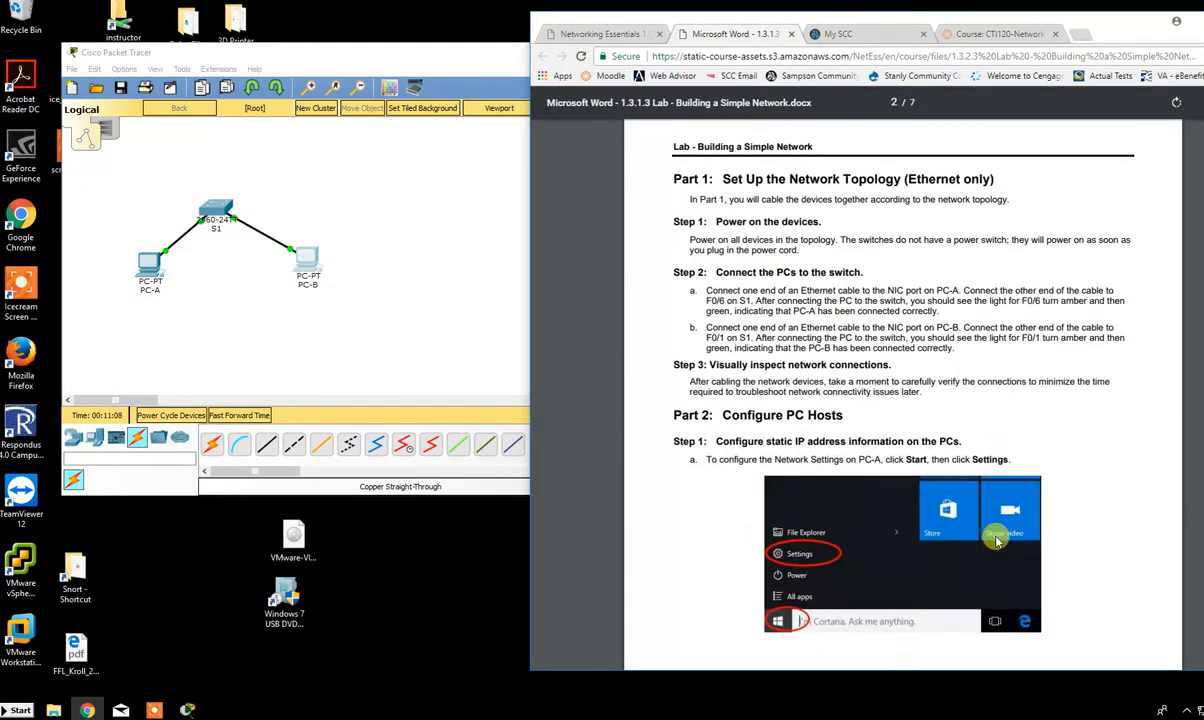
{"action": "scroll", "coordinate": [996, 540], "scroll_direction": "up", "scroll_amount": 10}
{"action": "scroll", "coordinate": [996, 540], "scroll_direction": "down", "scroll_amount": 3}
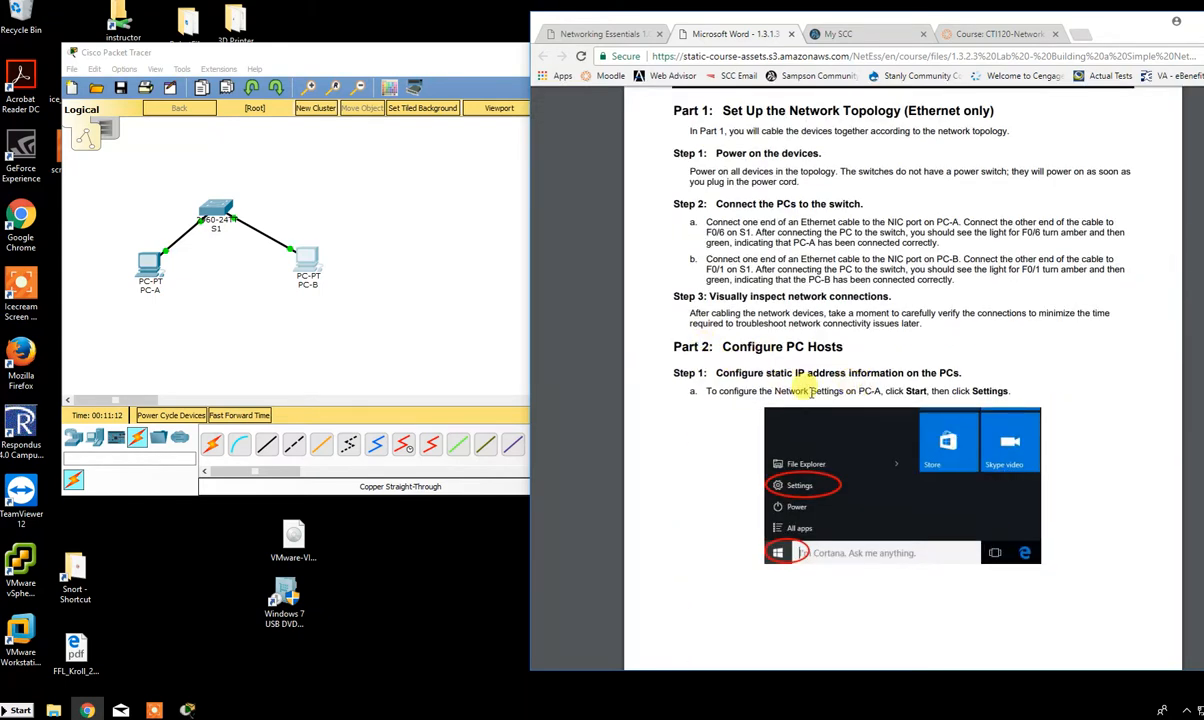
{"action": "scroll", "coordinate": [853, 390], "scroll_direction": "down", "scroll_amount": 3}
{"action": "scroll", "coordinate": [851, 394], "scroll_direction": "down", "scroll_amount": 8}
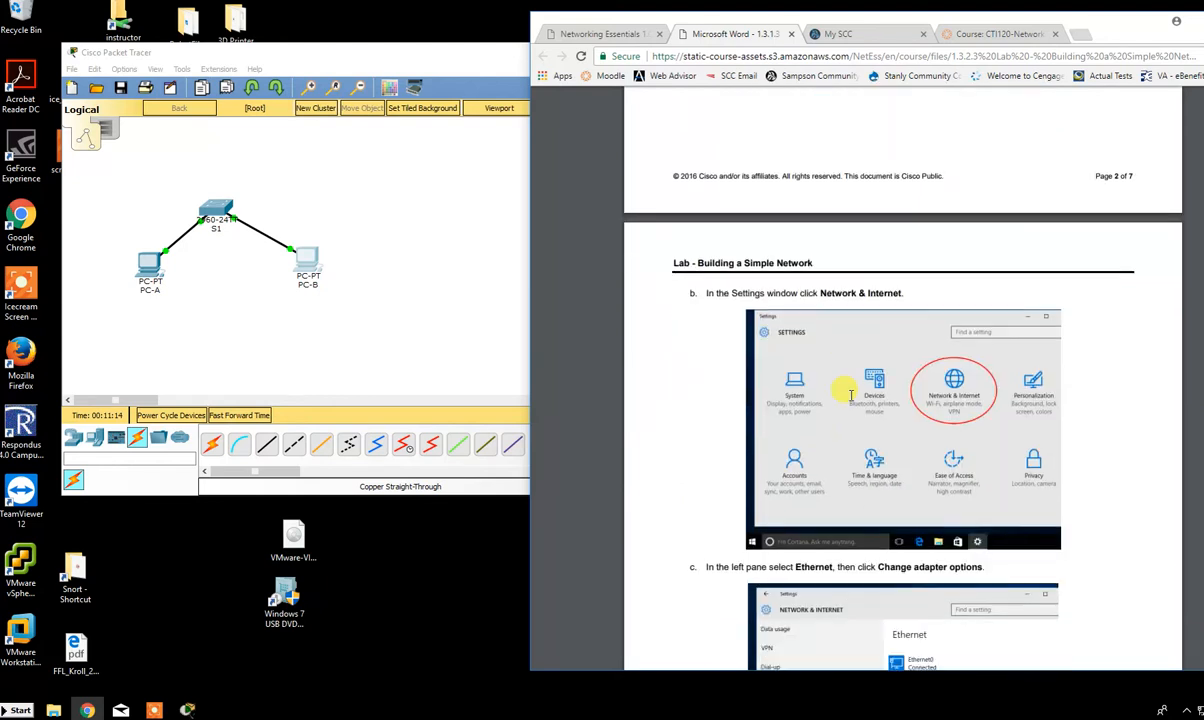
{"action": "scroll", "coordinate": [851, 394], "scroll_direction": "down", "scroll_amount": 3}
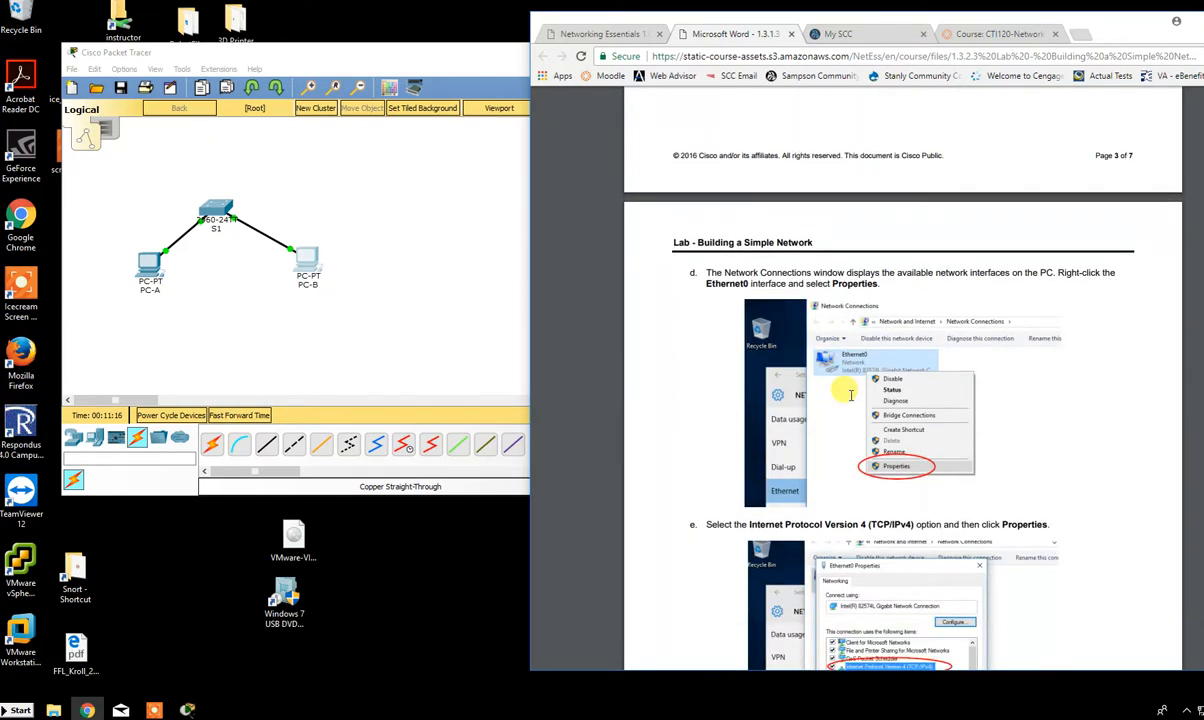
{"action": "scroll", "coordinate": [851, 394], "scroll_direction": "down", "scroll_amount": 8}
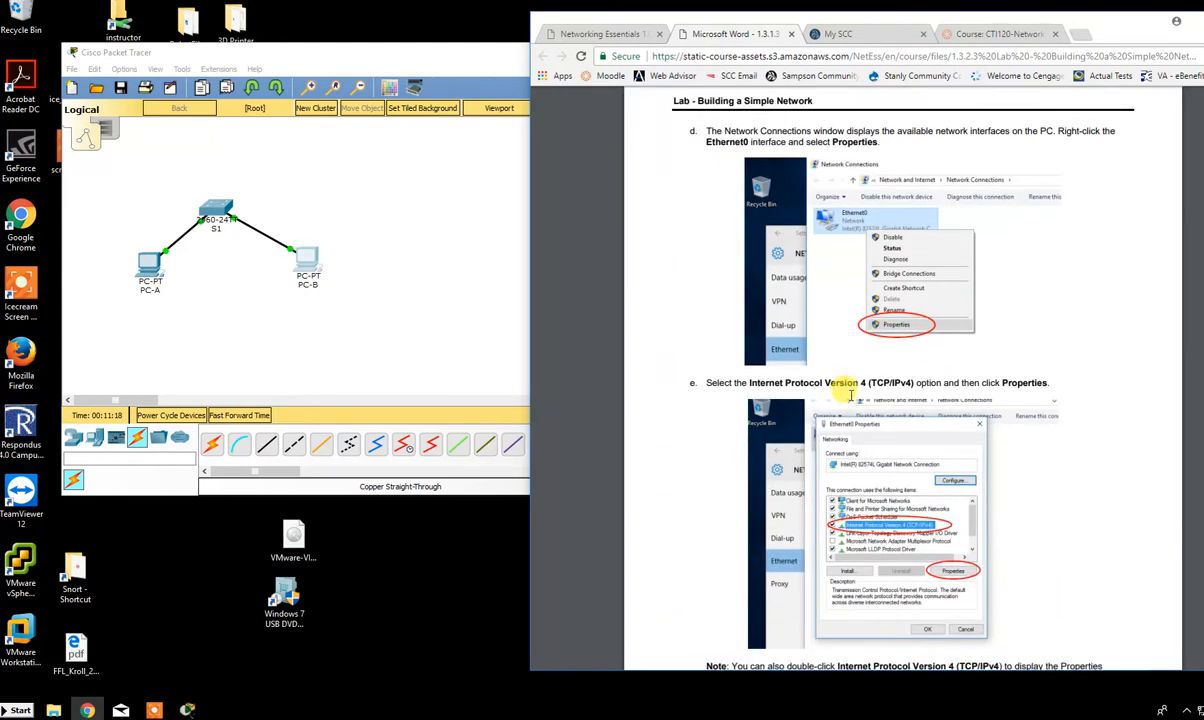
{"action": "scroll", "coordinate": [851, 394], "scroll_direction": "down", "scroll_amount": 2}
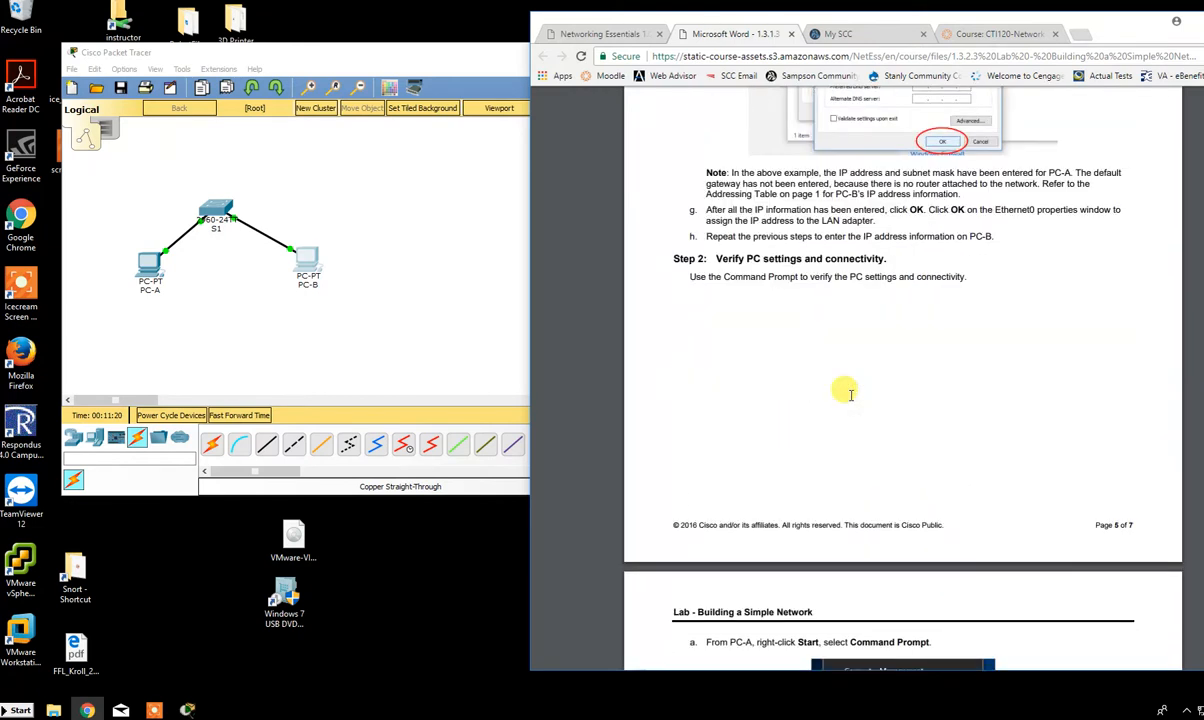
{"action": "scroll", "coordinate": [851, 394], "scroll_direction": "down", "scroll_amount": 5}
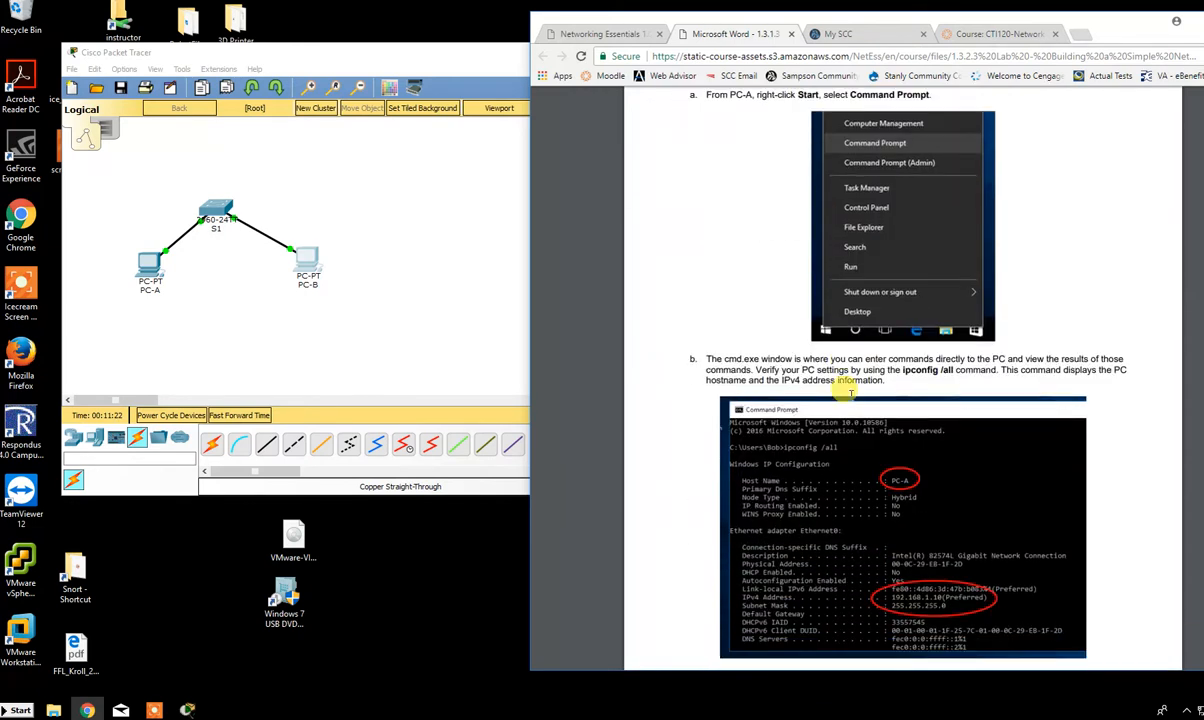
{"action": "scroll", "coordinate": [851, 394], "scroll_direction": "up", "scroll_amount": 3}
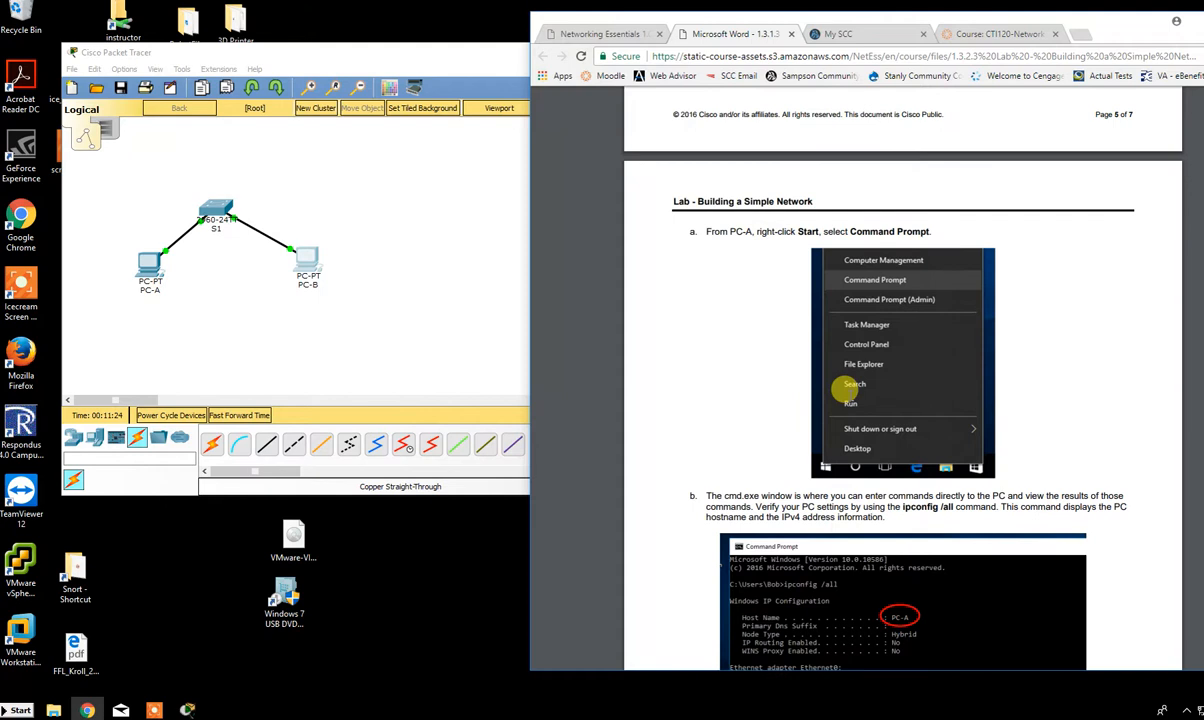
{"action": "scroll", "coordinate": [851, 394], "scroll_direction": "down", "scroll_amount": 1}
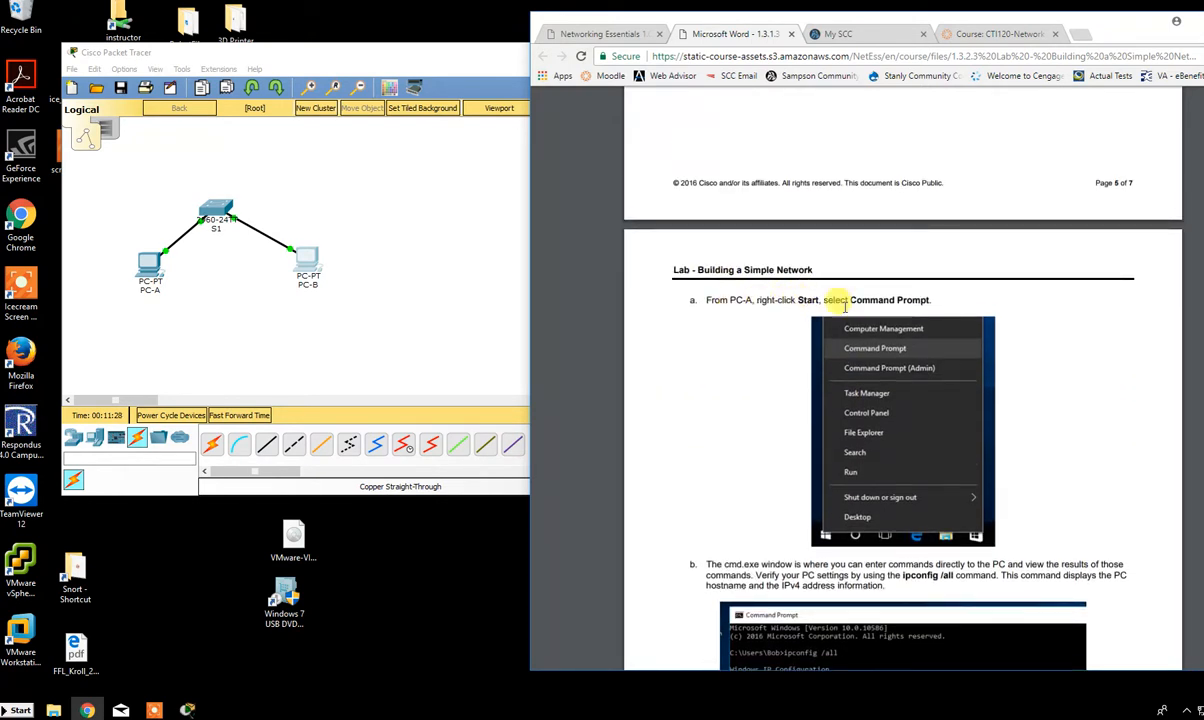
{"action": "scroll", "coordinate": [868, 303], "scroll_direction": "down", "scroll_amount": 2}
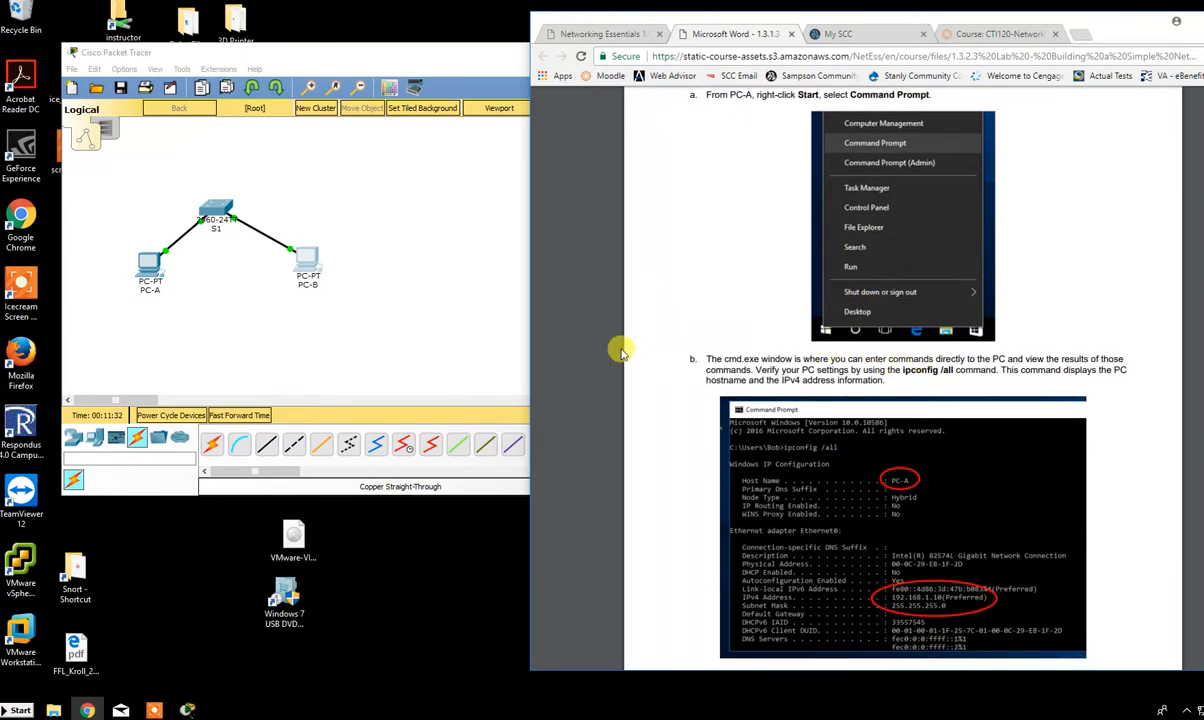
- Open PC-A's Command Prompt and run ipconfig /all
{"action": "left_click", "coordinate": [225, 300]}
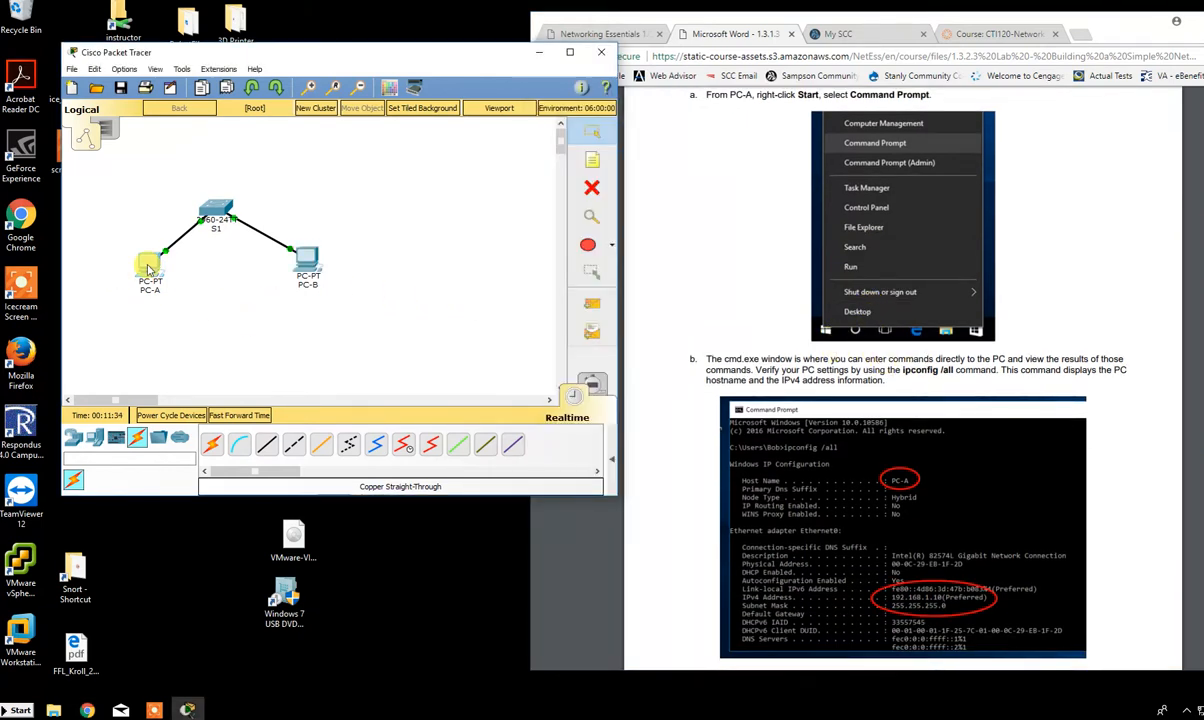
{"action": "left_click", "coordinate": [148, 263]}
{"action": "left_click_drag", "start_coordinate": [806, 135], "coordinate": [512, 161]}
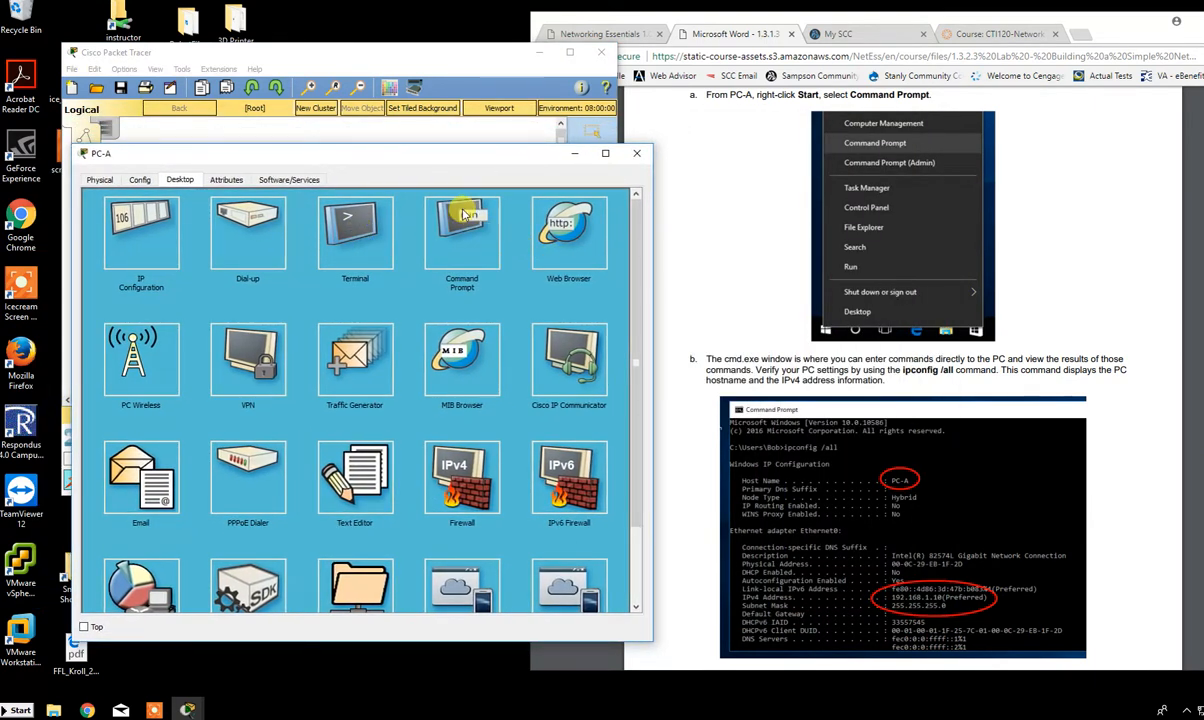
{"action": "left_click", "coordinate": [464, 214]}
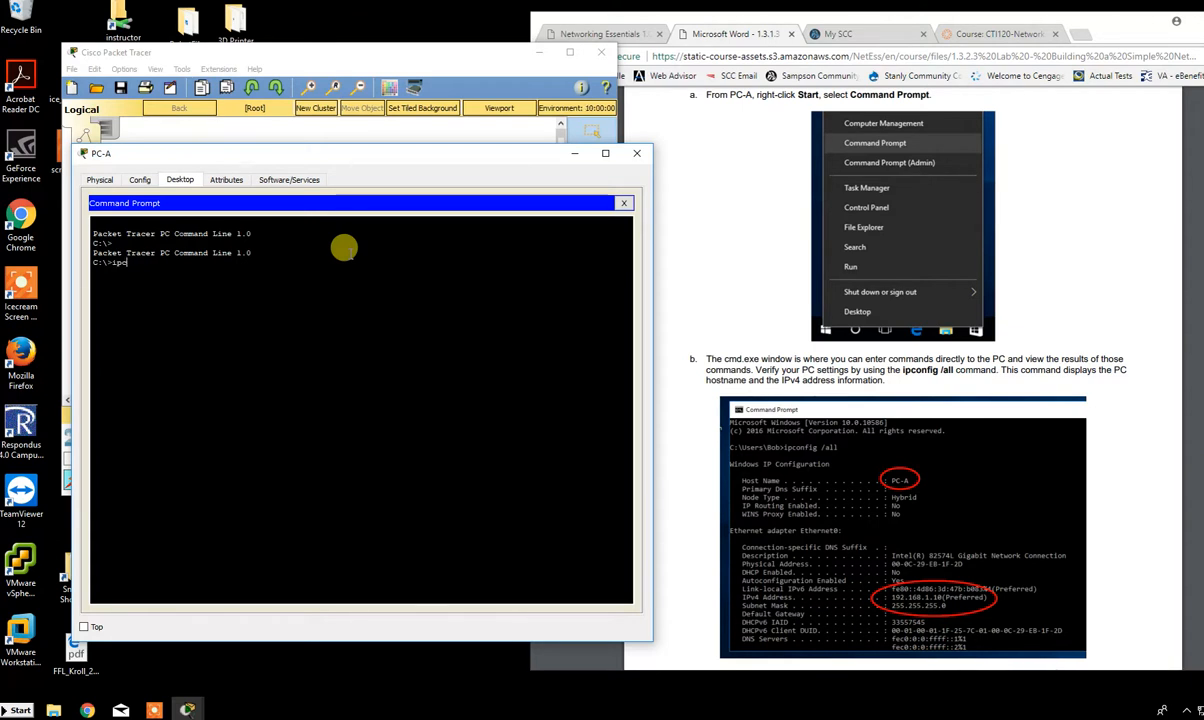
{"action": "type", "text": "ipconfig /all"}
{"action": "key", "text": "Return"}
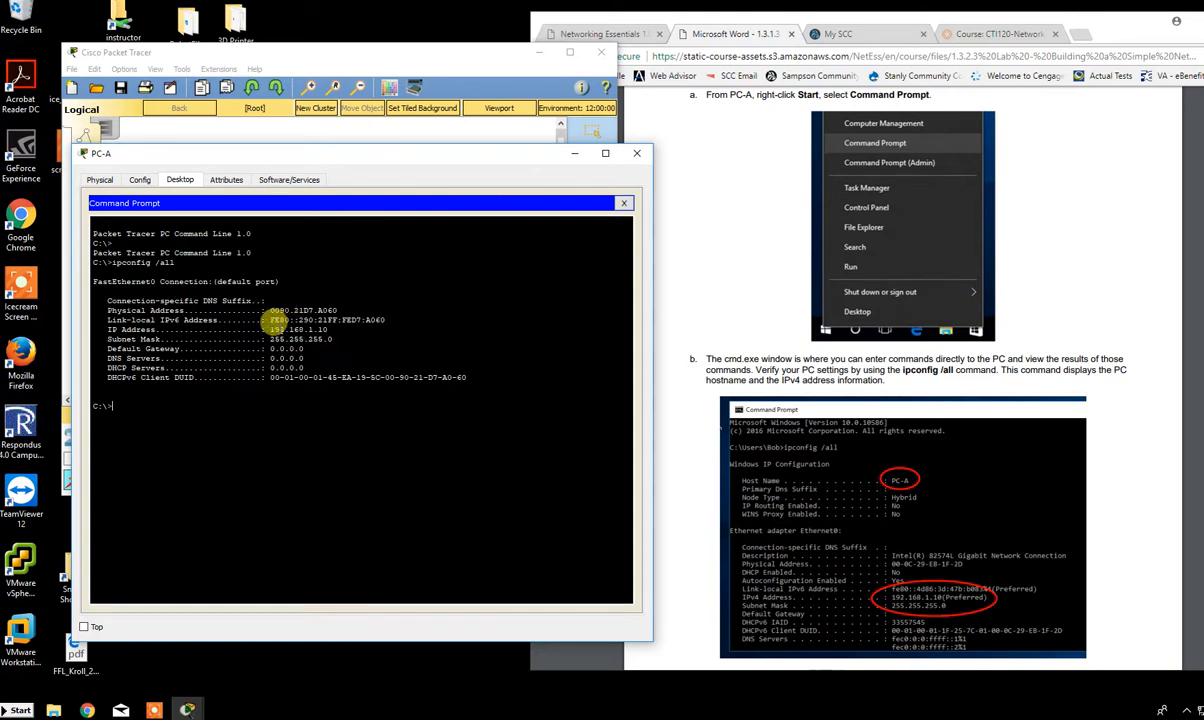
- Examine PC-A's IP, subnet mask, link-local IPv6 and physical address output against the lab's example, and read the ping instruction
{"action": "left_click_drag", "start_coordinate": [270, 322], "coordinate": [338, 338]}
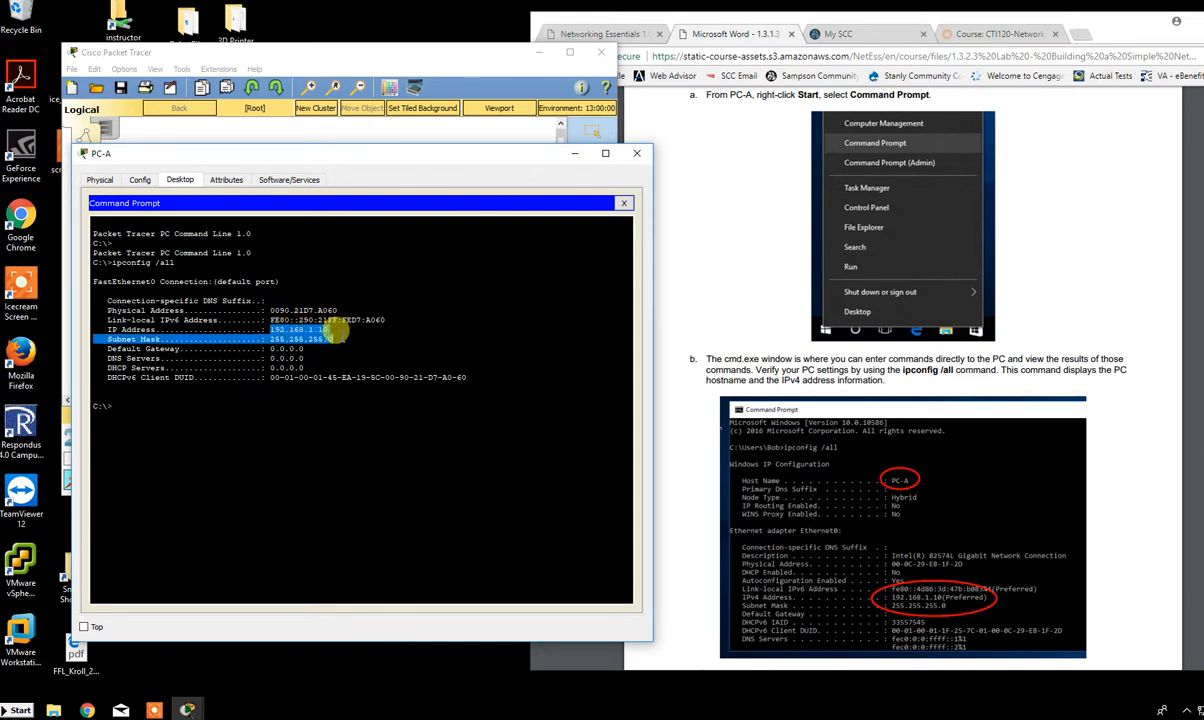
{"action": "left_click", "coordinate": [312, 336]}
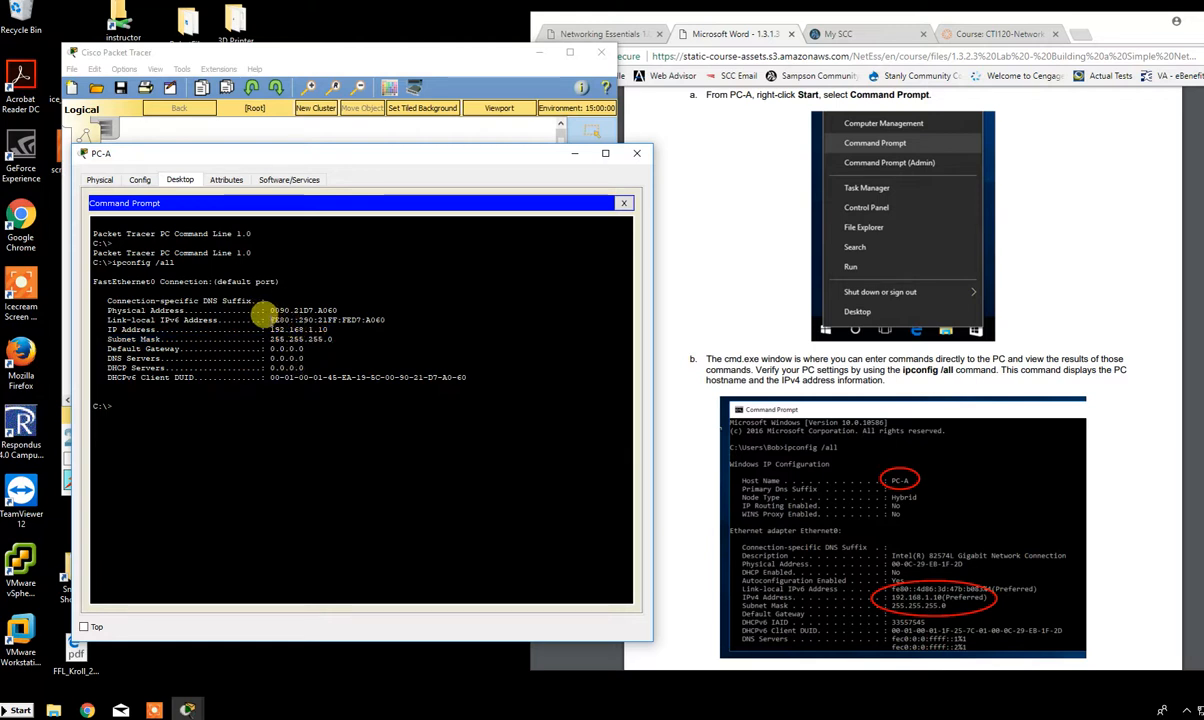
{"action": "left_click_drag", "start_coordinate": [270, 320], "coordinate": [410, 321]}
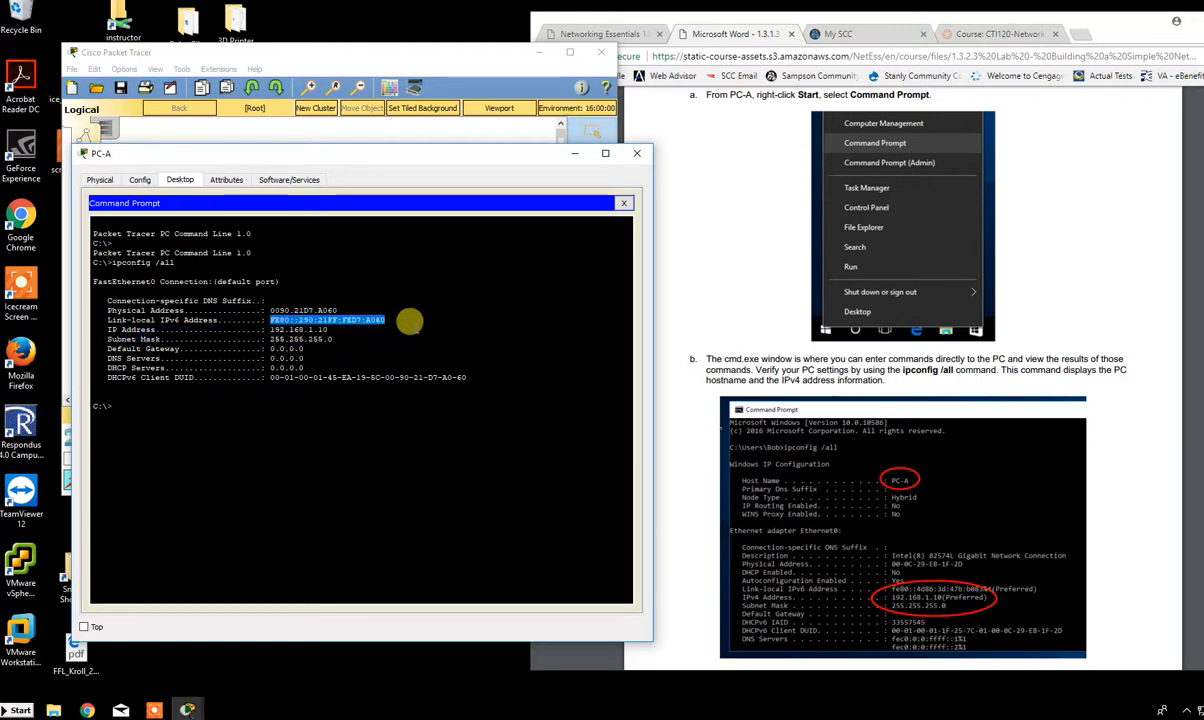
{"action": "left_click", "coordinate": [410, 321]}
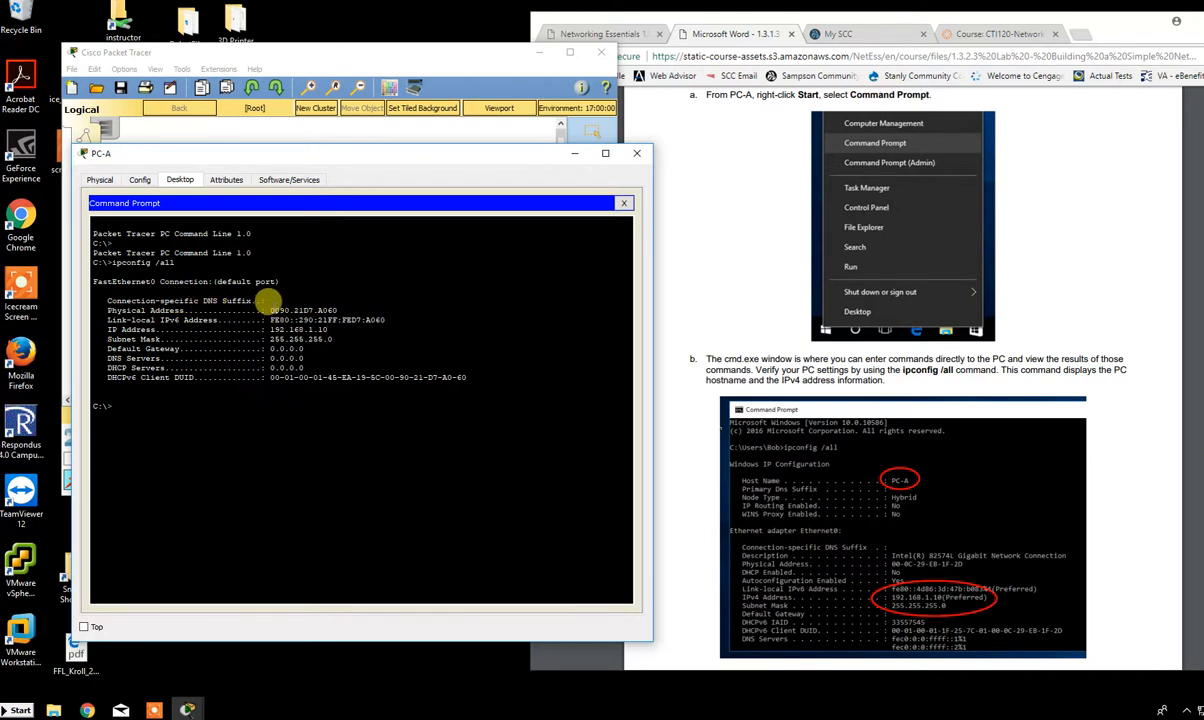
{"action": "left_click_drag", "start_coordinate": [269, 306], "coordinate": [336, 302]}
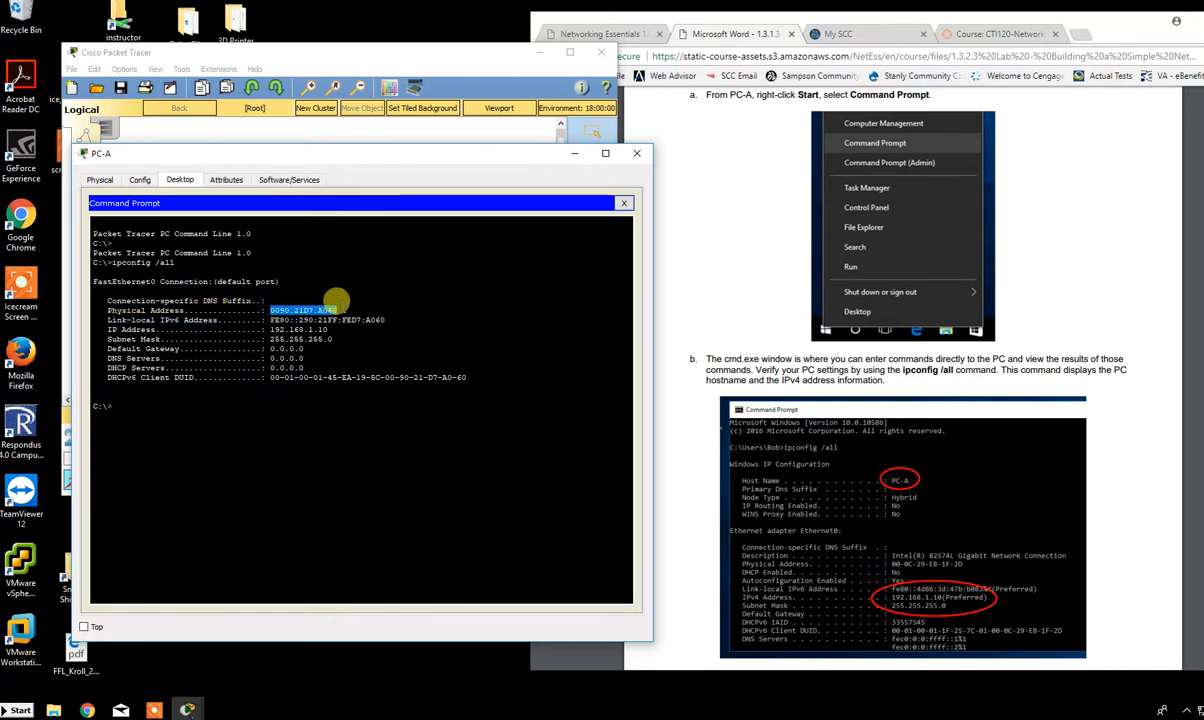
{"action": "left_click", "coordinate": [1160, 458]}
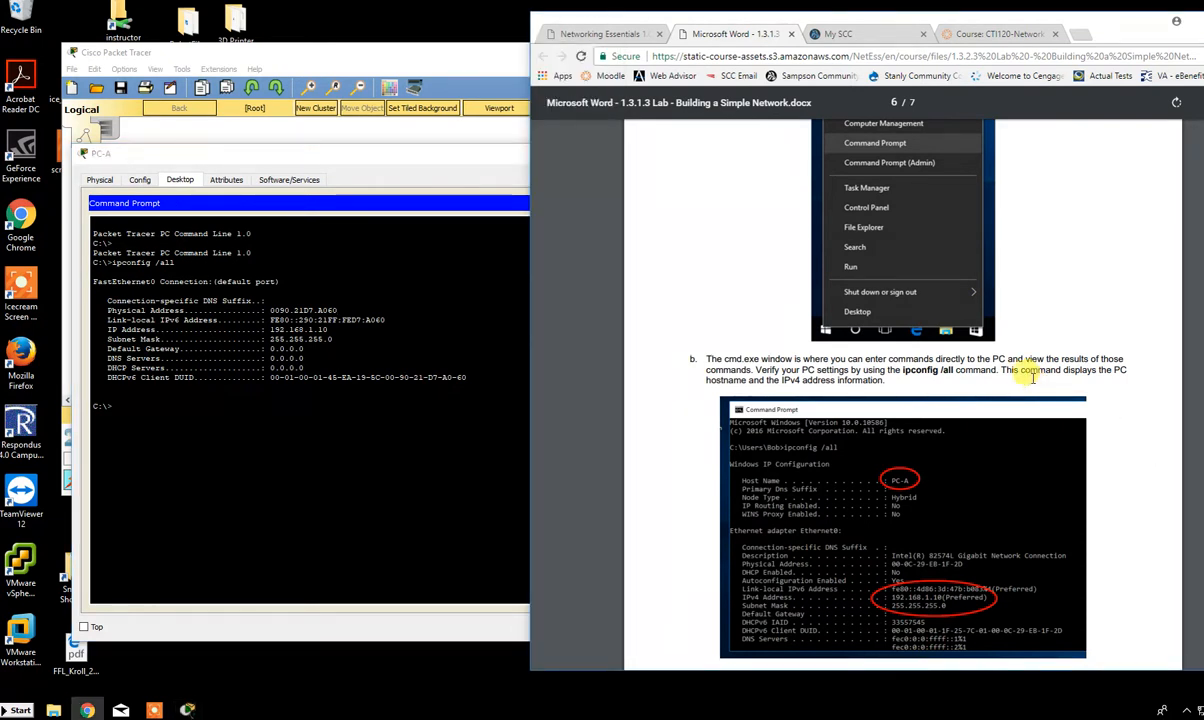
{"action": "scroll", "coordinate": [1028, 373], "scroll_direction": "down", "scroll_amount": 2}
{"action": "scroll", "coordinate": [1028, 373], "scroll_direction": "down", "scroll_amount": 5}
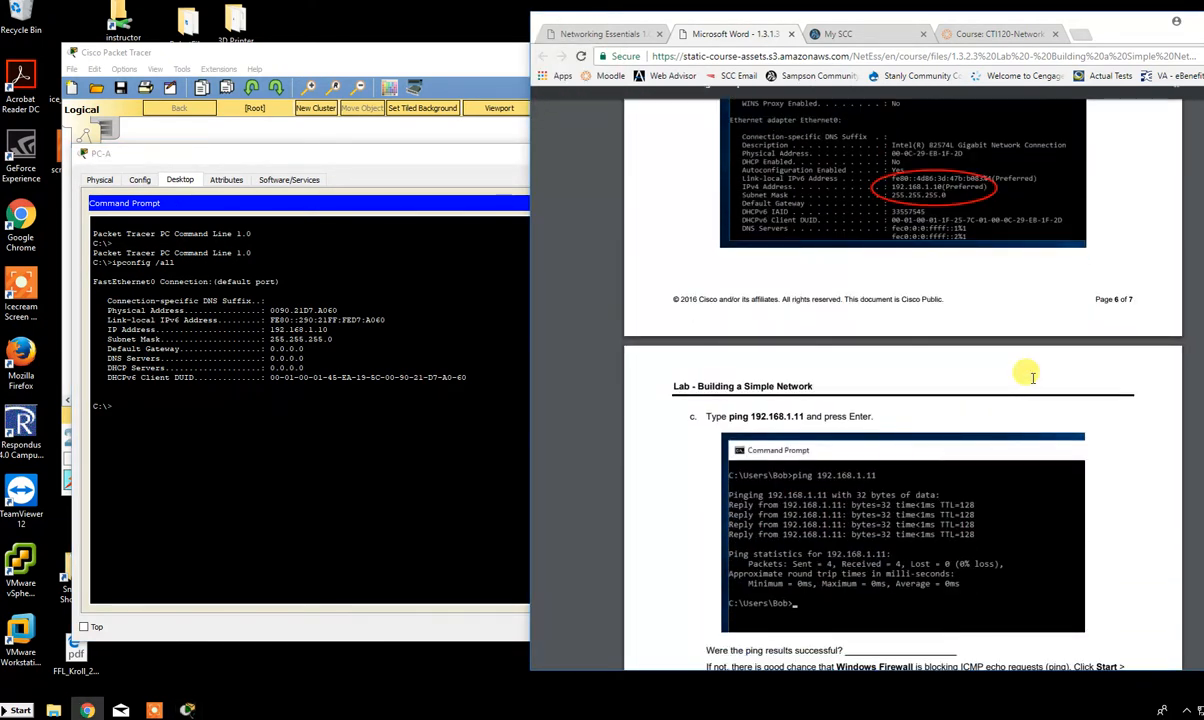
{"action": "scroll", "coordinate": [1030, 375], "scroll_direction": "up", "scroll_amount": 3}
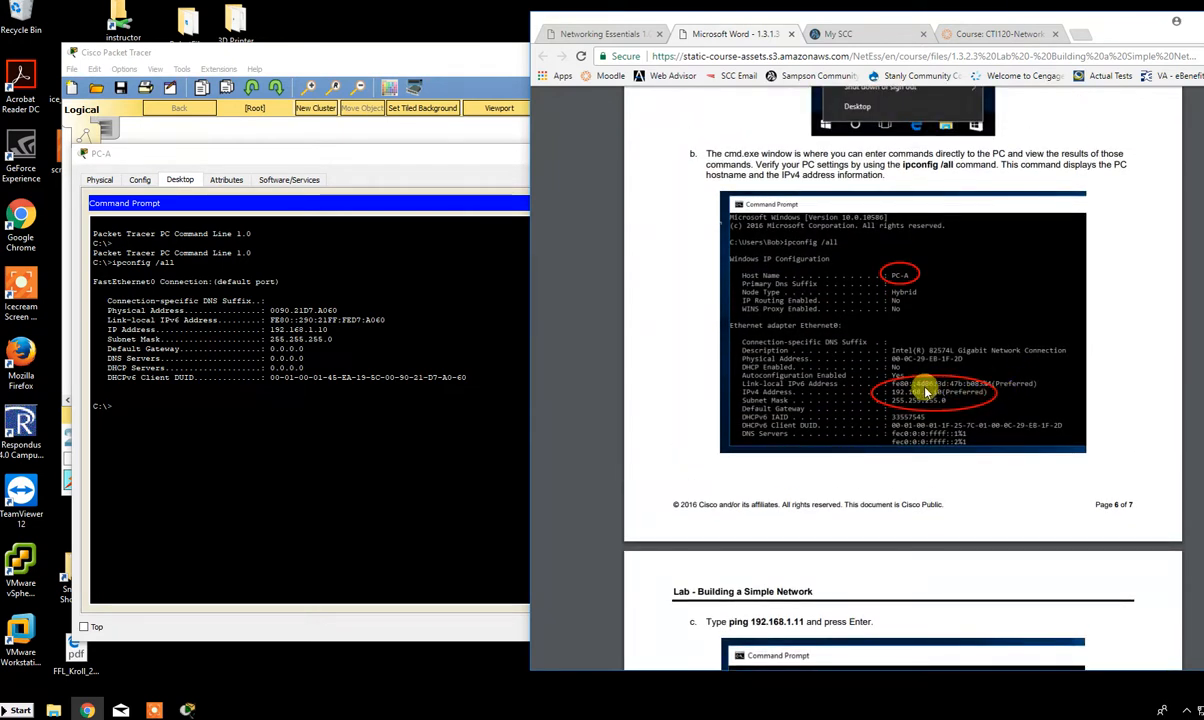
{"action": "scroll", "coordinate": [926, 392], "scroll_direction": "down", "scroll_amount": 1}
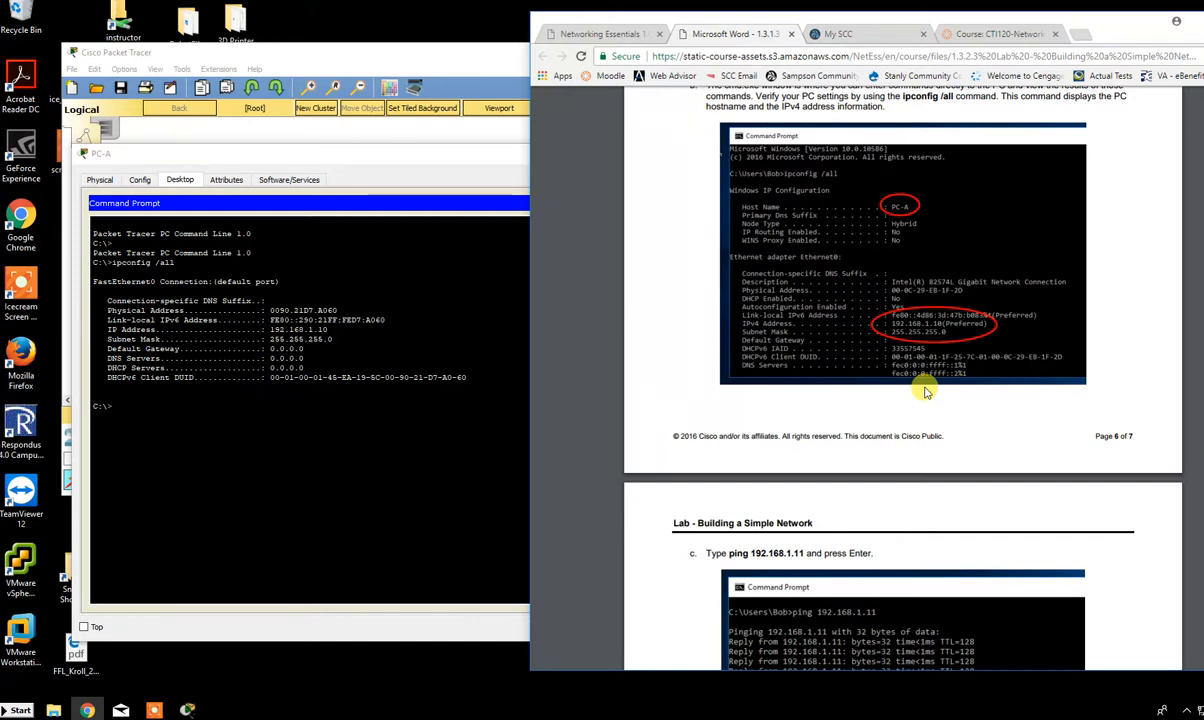
{"action": "scroll", "coordinate": [926, 392], "scroll_direction": "down", "scroll_amount": 1}
{"action": "scroll", "coordinate": [830, 372], "scroll_direction": "down", "scroll_amount": 2}
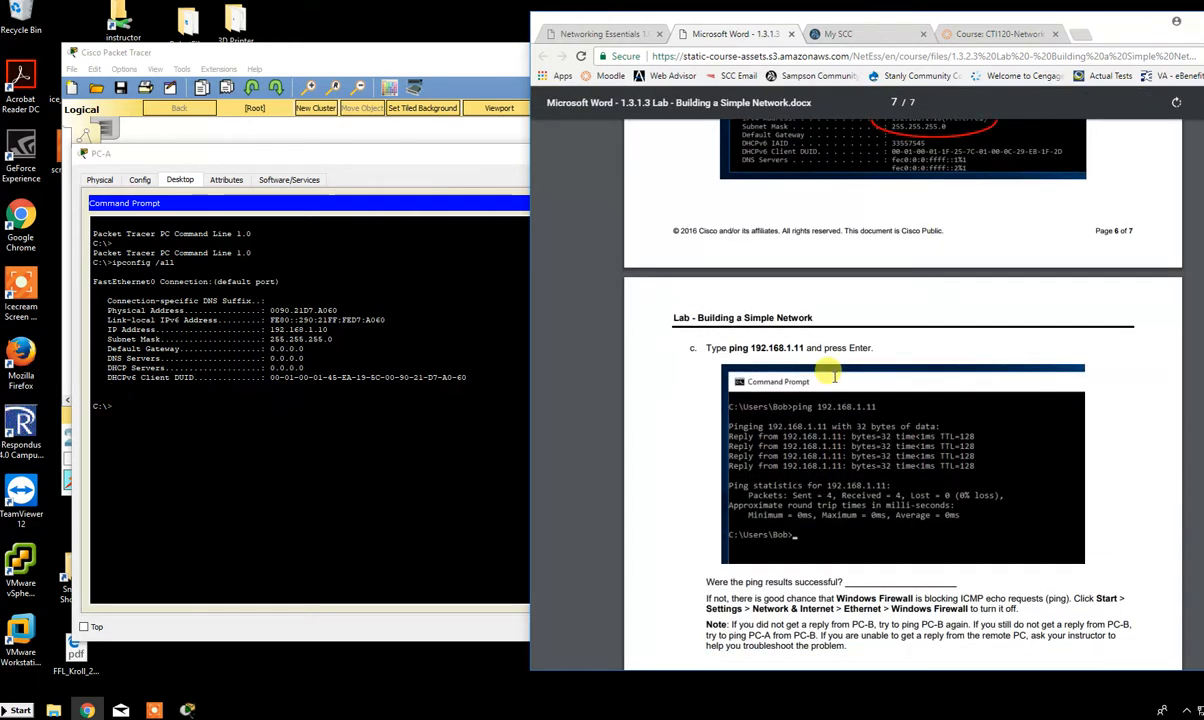
- Ping 192.168.1.11 from PC-A's Command Prompt and highlight the replies
{"action": "left_click", "coordinate": [167, 403]}
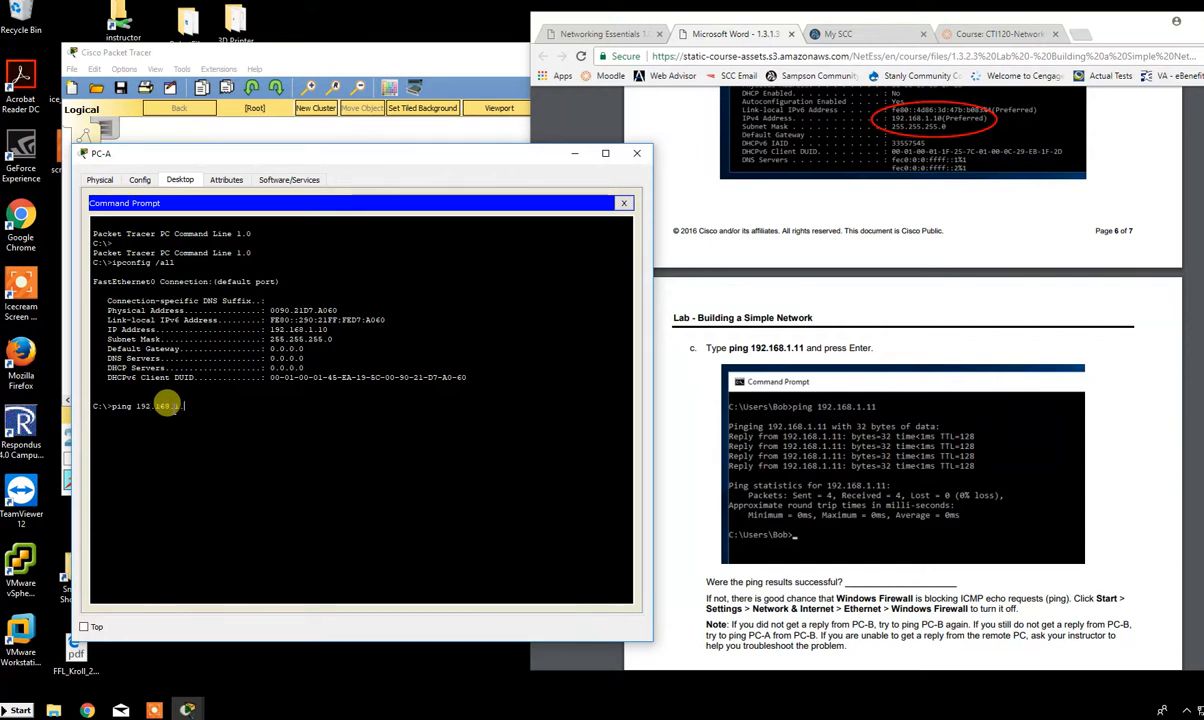
{"action": "type", "text": "11"}
{"action": "key", "text": "Return"}
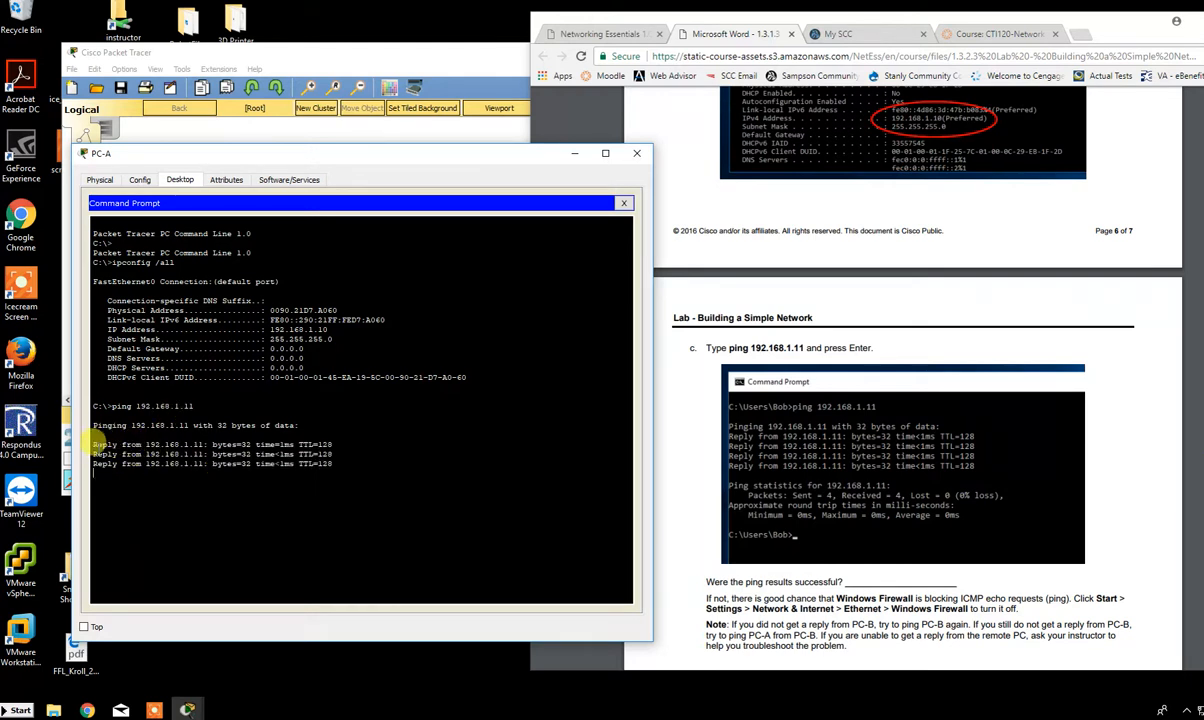
{"action": "left_click_drag", "start_coordinate": [92, 442], "coordinate": [362, 468]}
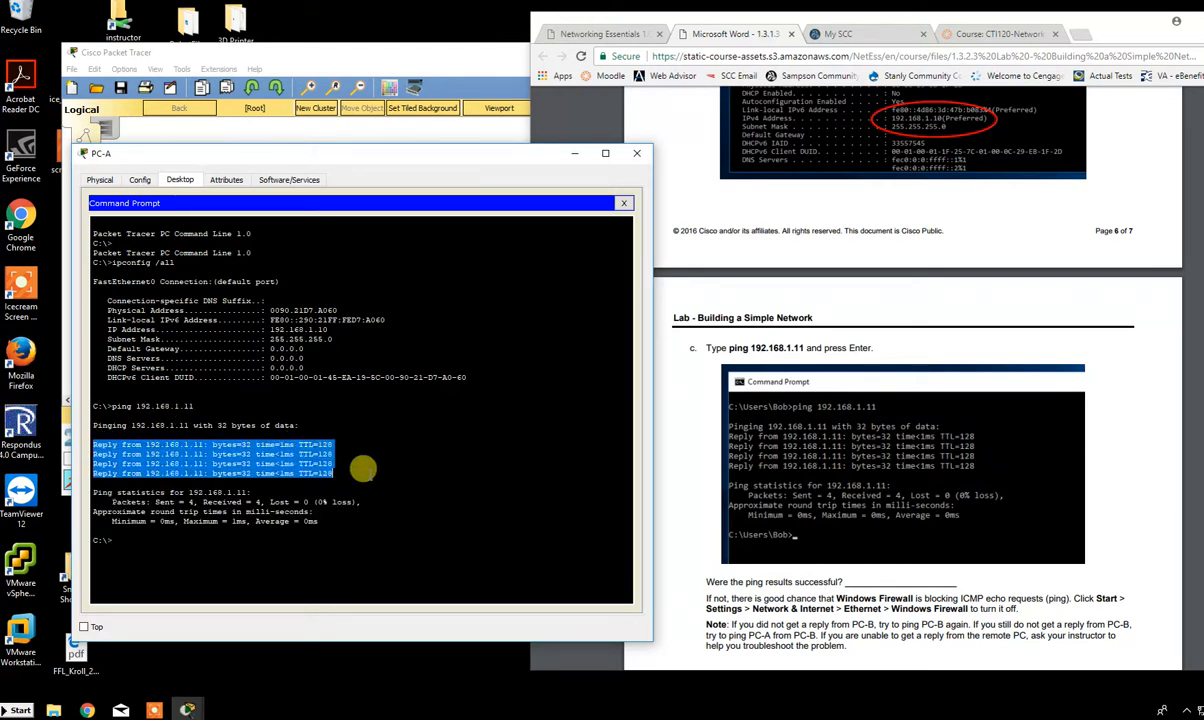
- Compare PC-A's ping replies from 192.168.1.11 with the lab's example and read the question about the ping results
{"action": "left_click", "coordinate": [362, 470]}
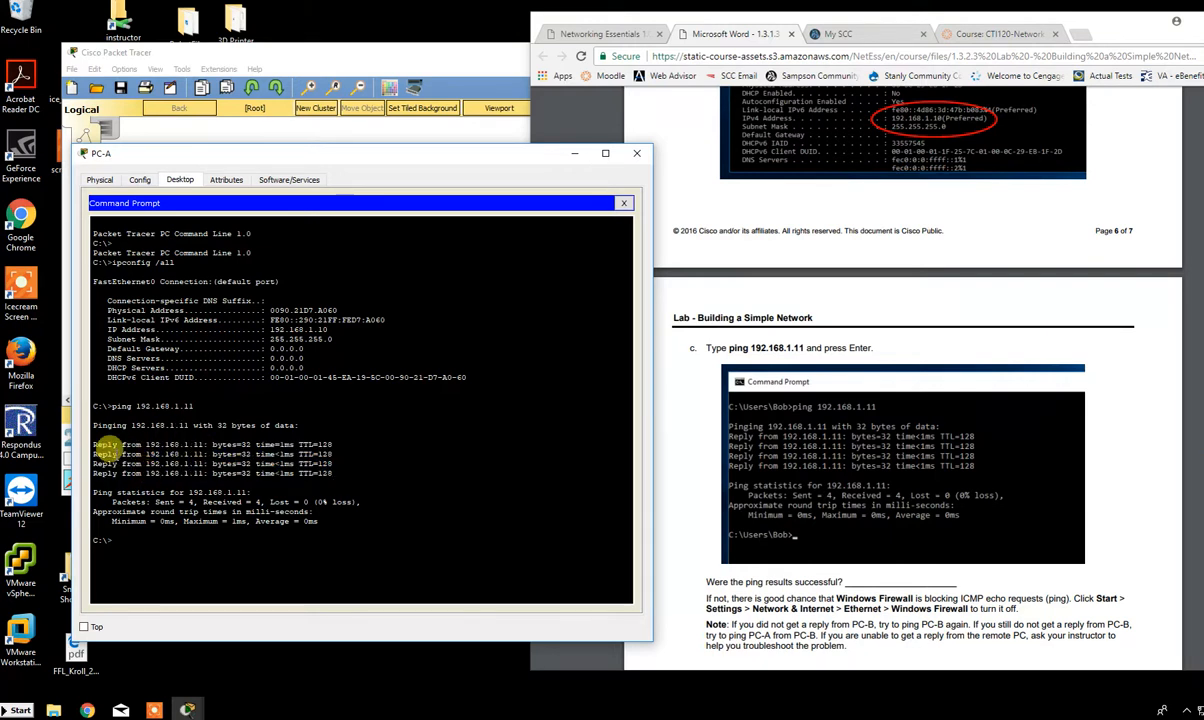
{"action": "left_click_drag", "start_coordinate": [183, 441], "coordinate": [191, 439]}
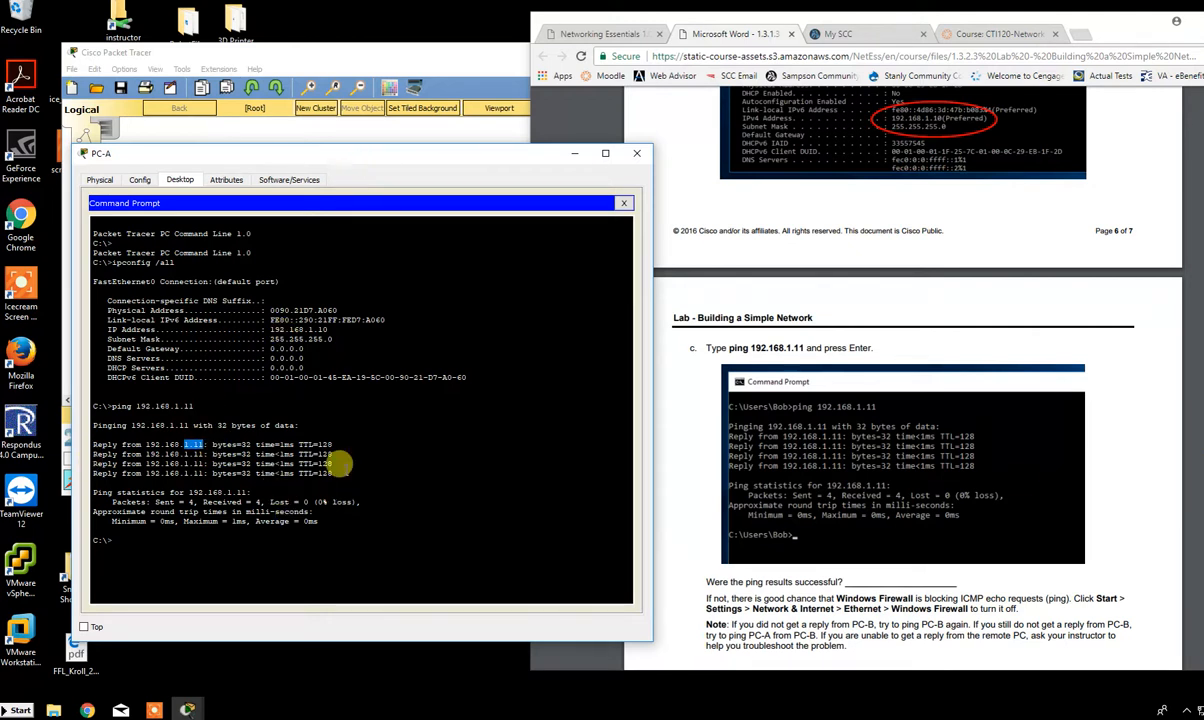
{"action": "left_click", "coordinate": [680, 551]}
{"action": "scroll", "coordinate": [700, 530], "scroll_direction": "down", "scroll_amount": 1}
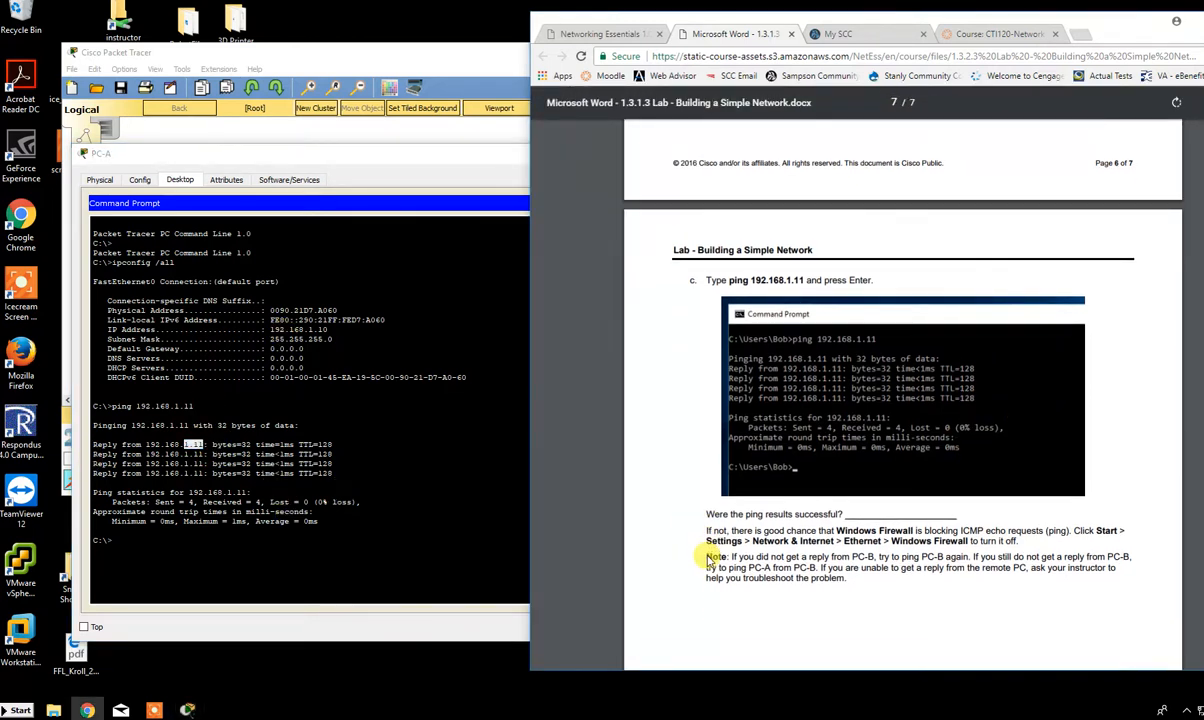
{"action": "left_click_drag", "start_coordinate": [707, 512], "coordinate": [1005, 517]}
{"action": "left_click", "coordinate": [1005, 517]}
{"action": "scroll", "coordinate": [950, 500], "scroll_direction": "down", "scroll_amount": 1}
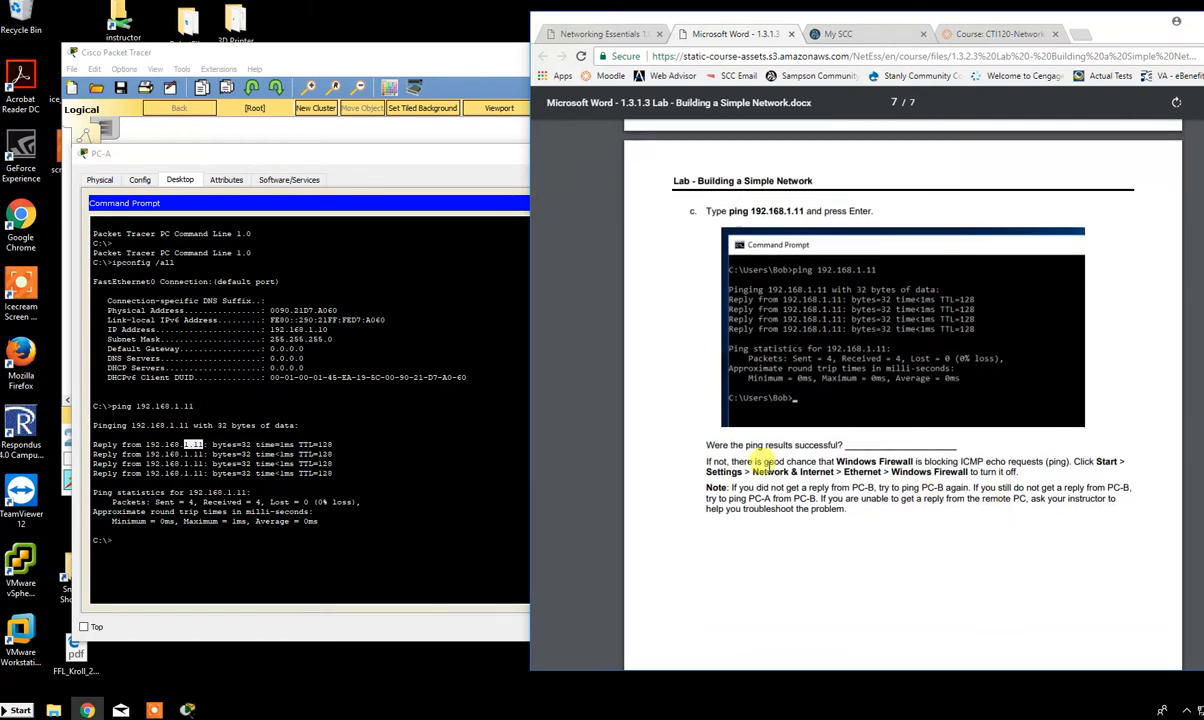
- Read the lab's Windows Firewall hint and the note on troubleshooting missing ping replies between PC-A and PC-B
{"action": "left_click_drag", "start_coordinate": [706, 461], "coordinate": [1031, 468]}
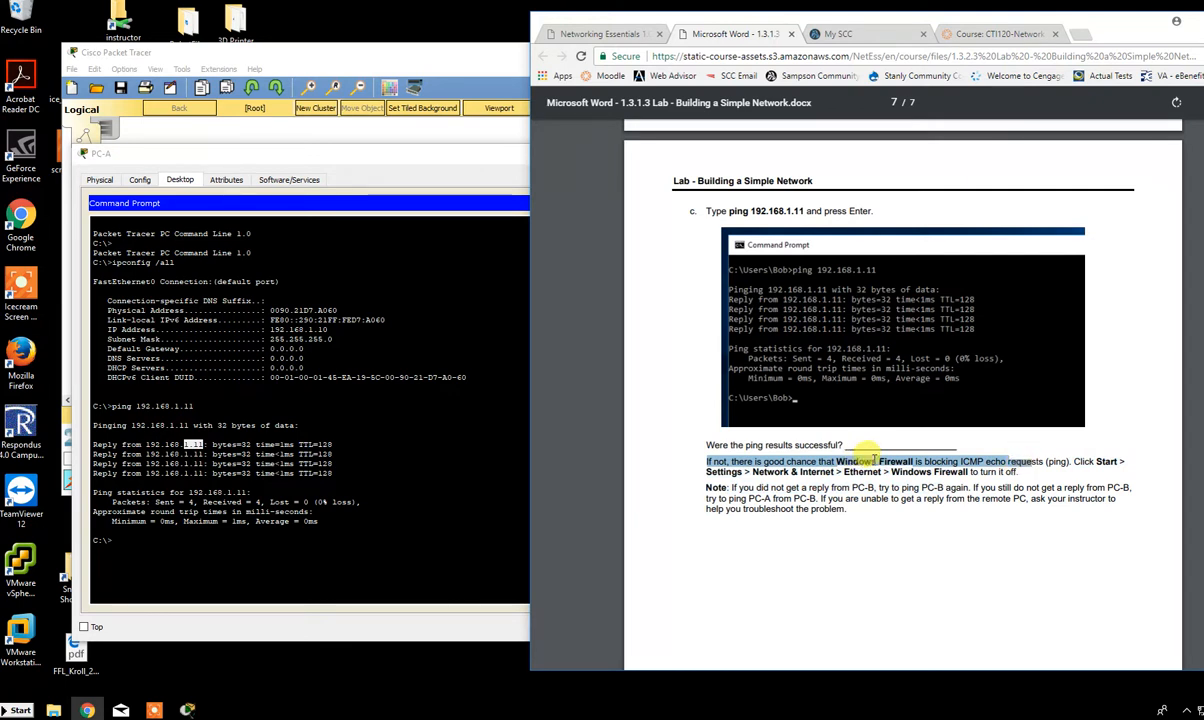
{"action": "scroll", "coordinate": [865, 457], "scroll_direction": "down", "scroll_amount": 2}
{"action": "scroll", "coordinate": [852, 446], "scroll_direction": "up", "scroll_amount": 2}
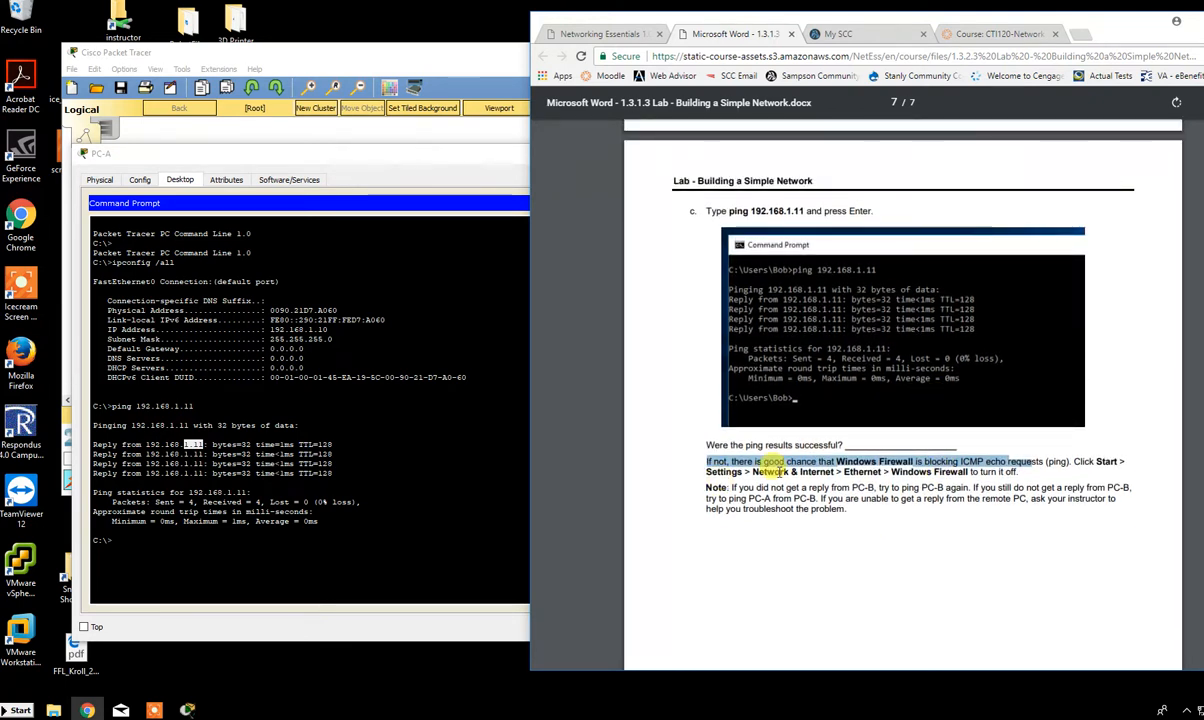
{"action": "left_click_drag", "start_coordinate": [711, 461], "coordinate": [1067, 462]}
{"action": "left_click", "coordinate": [992, 458]}
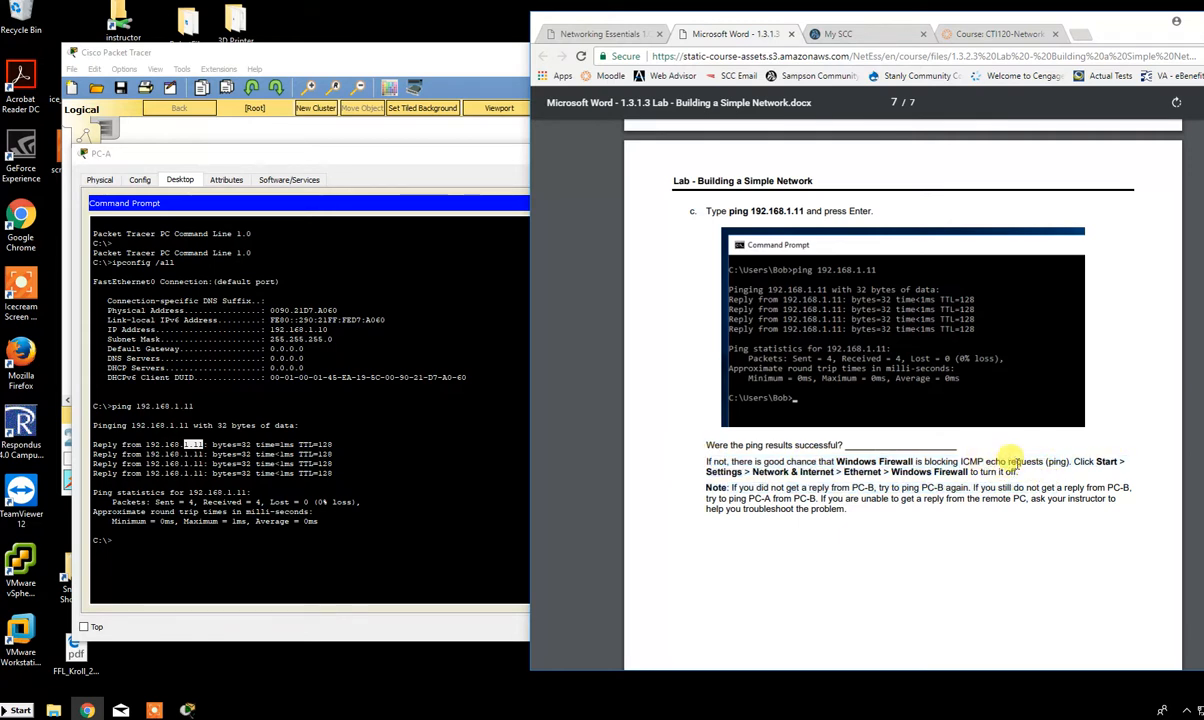
{"action": "scroll", "coordinate": [992, 458], "scroll_direction": "down", "scroll_amount": 2}
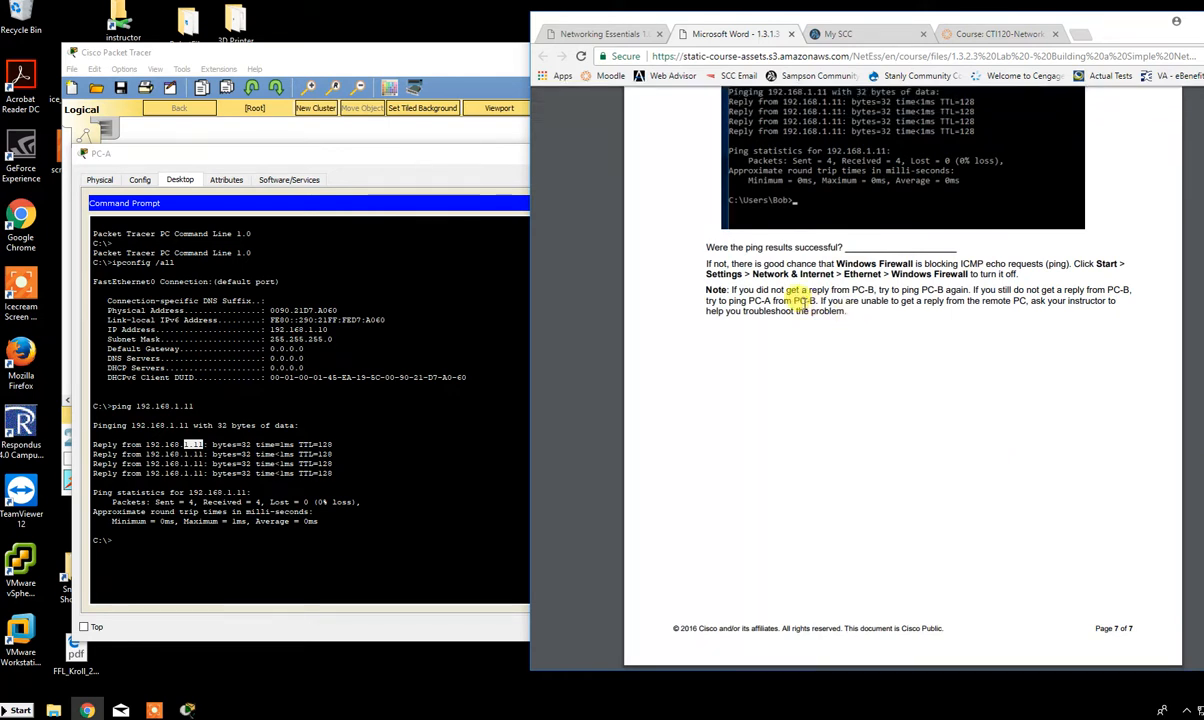
{"action": "scroll", "coordinate": [800, 300], "scroll_direction": "up", "scroll_amount": 5}
{"action": "scroll", "coordinate": [800, 300], "scroll_direction": "down", "scroll_amount": 5}
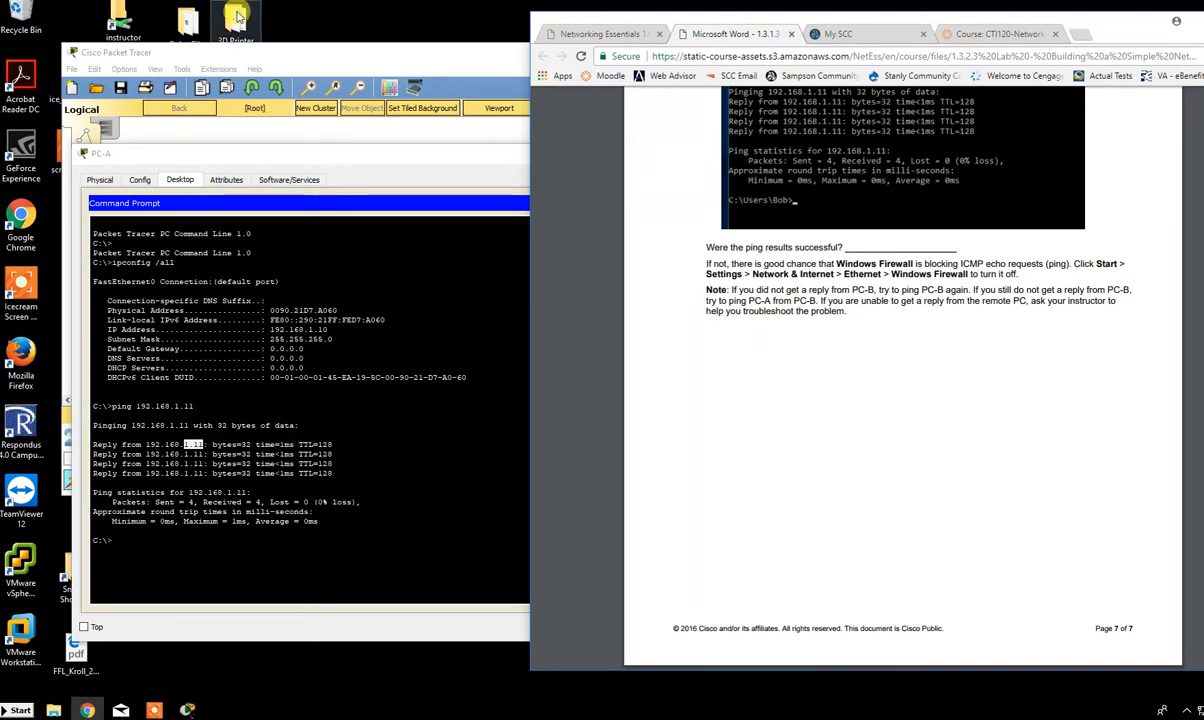
- Move PC-A's window off the topology, open PC-B's Command Prompt and run ipconfig /all
{"action": "left_click_drag", "start_coordinate": [380, 154], "coordinate": [360, 366]}
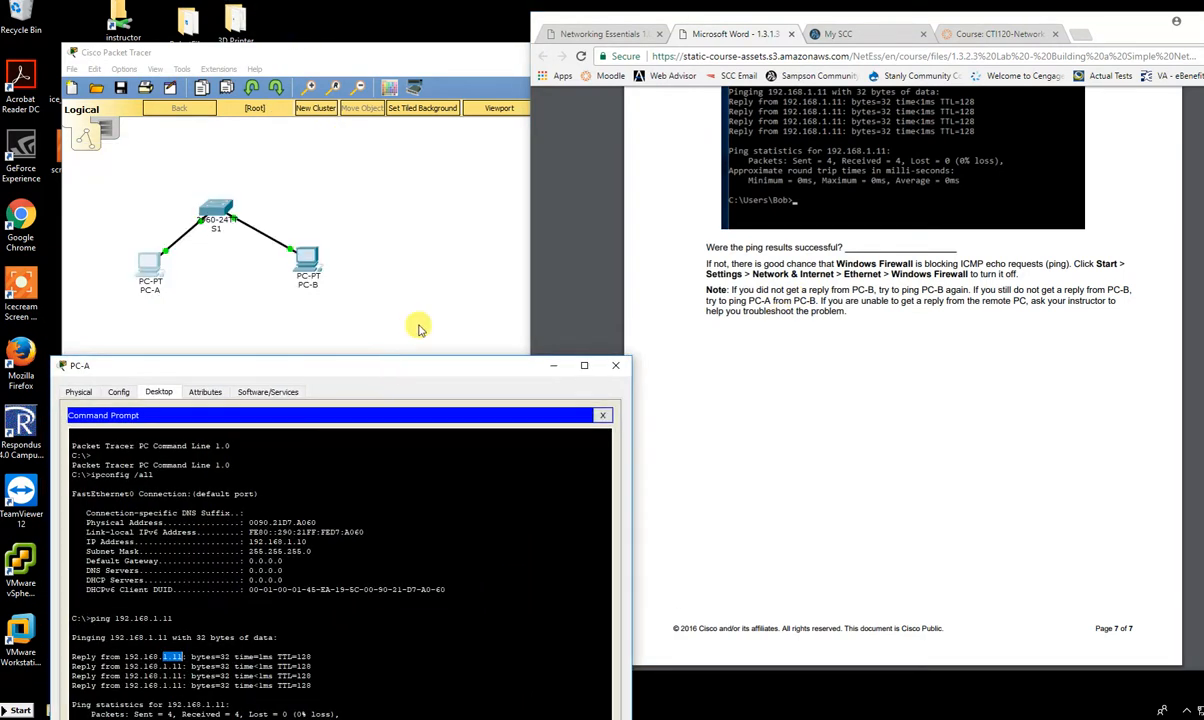
{"action": "left_click", "coordinate": [418, 328]}
{"action": "left_click", "coordinate": [293, 249]}
{"action": "left_click_drag", "start_coordinate": [680, 127], "coordinate": [840, 139]}
{"action": "left_click", "coordinate": [920, 229]}
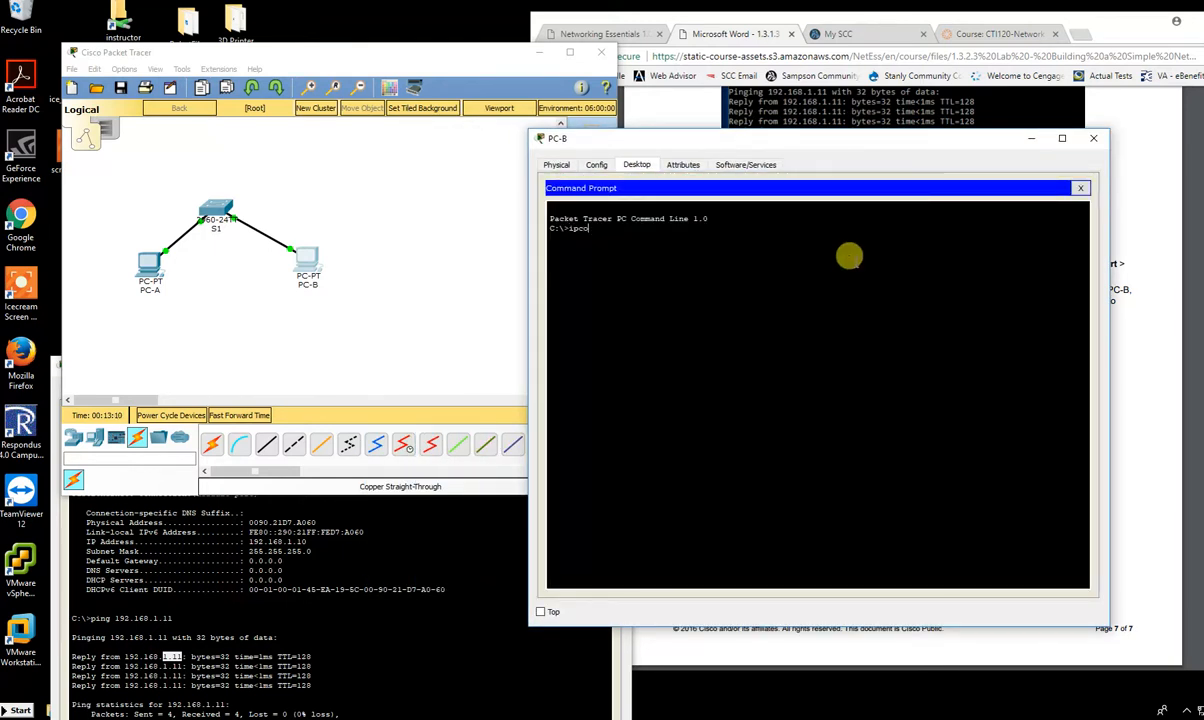
{"action": "type", "text": "ipconfig /all"}
{"action": "key", "text": "Return"}
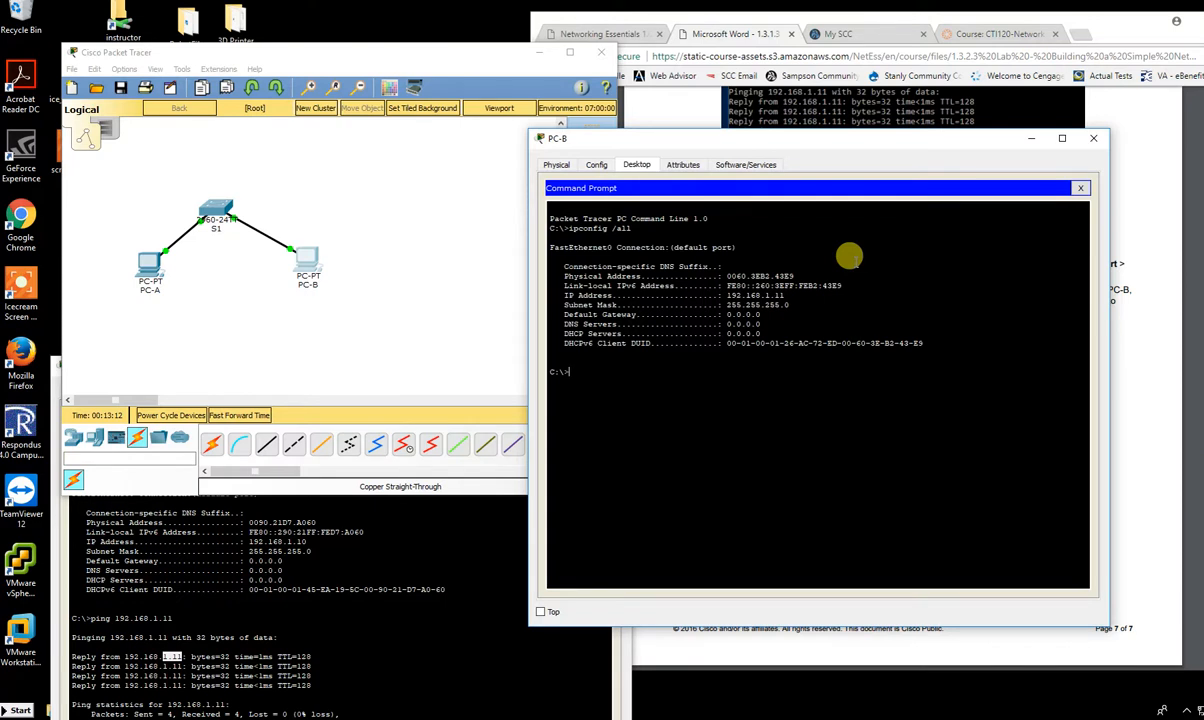
- Check PC-B's IP address in the ipconfig output and ping 192.168.1.10 from its Command Prompt
{"action": "left_click_drag", "start_coordinate": [725, 294], "coordinate": [785, 292]}
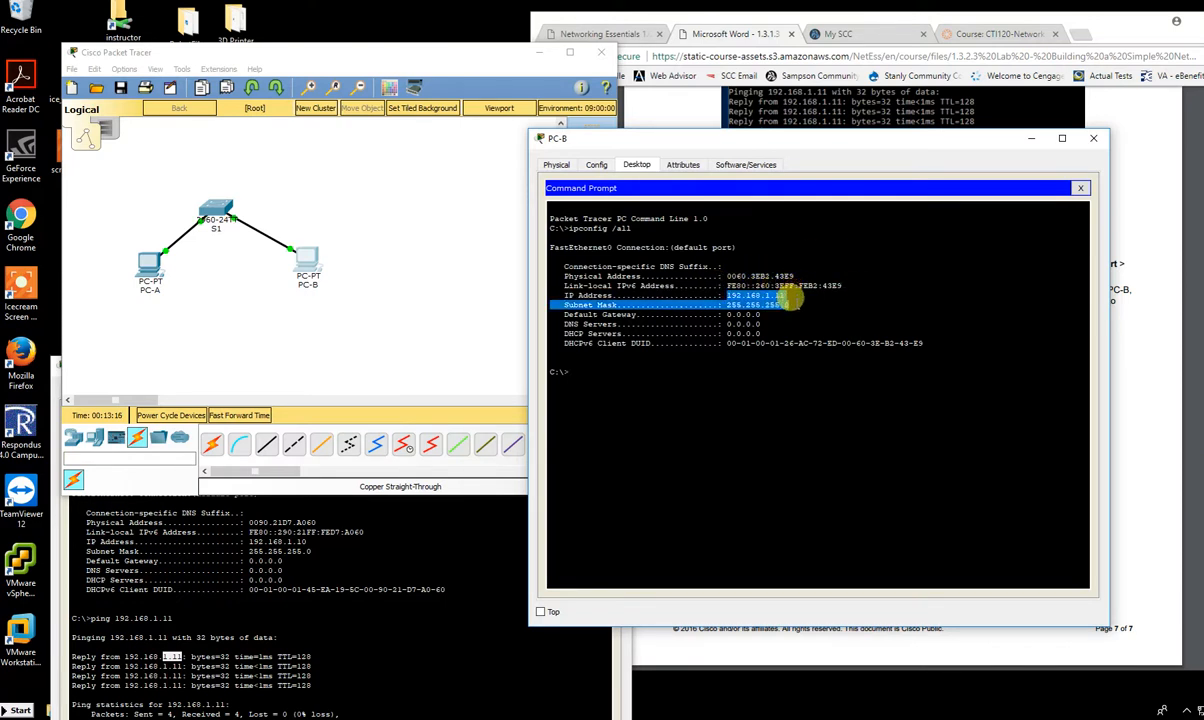
{"action": "left_click", "coordinate": [770, 371]}
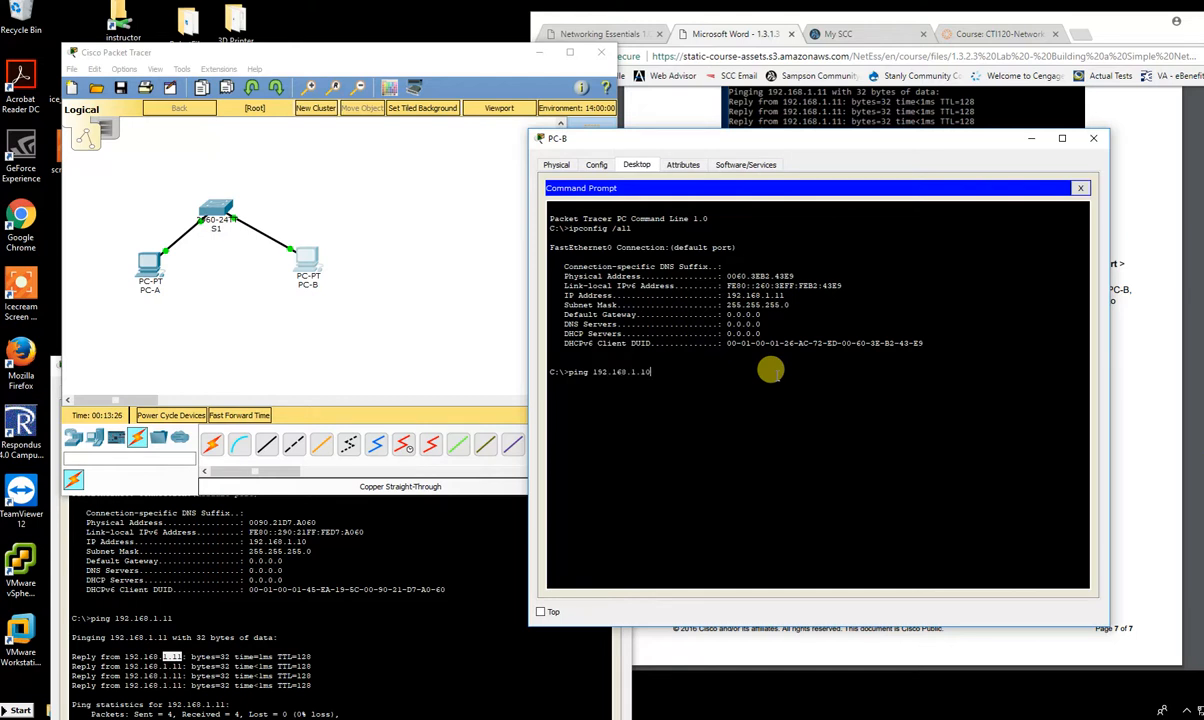
{"action": "key", "text": "Return"}
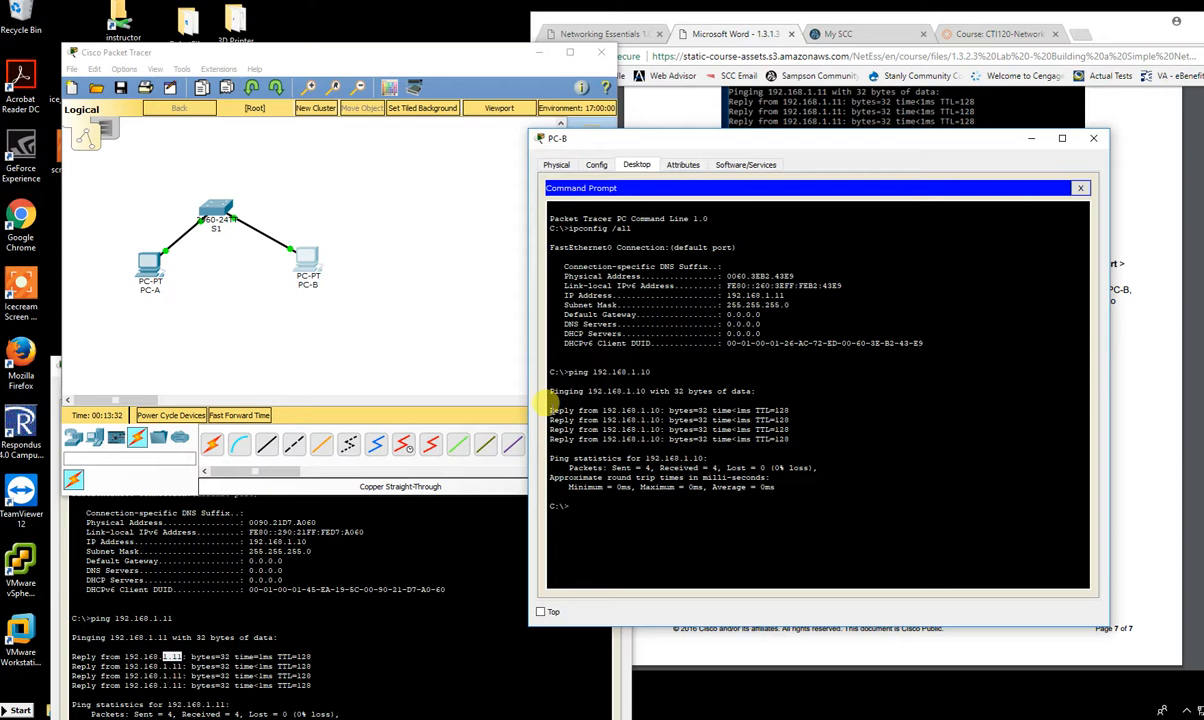
- Examine PC-B's ping output: the replies, the pinged address, the packet statistics and the reply times
{"action": "left_click_drag", "start_coordinate": [549, 409], "coordinate": [788, 423]}
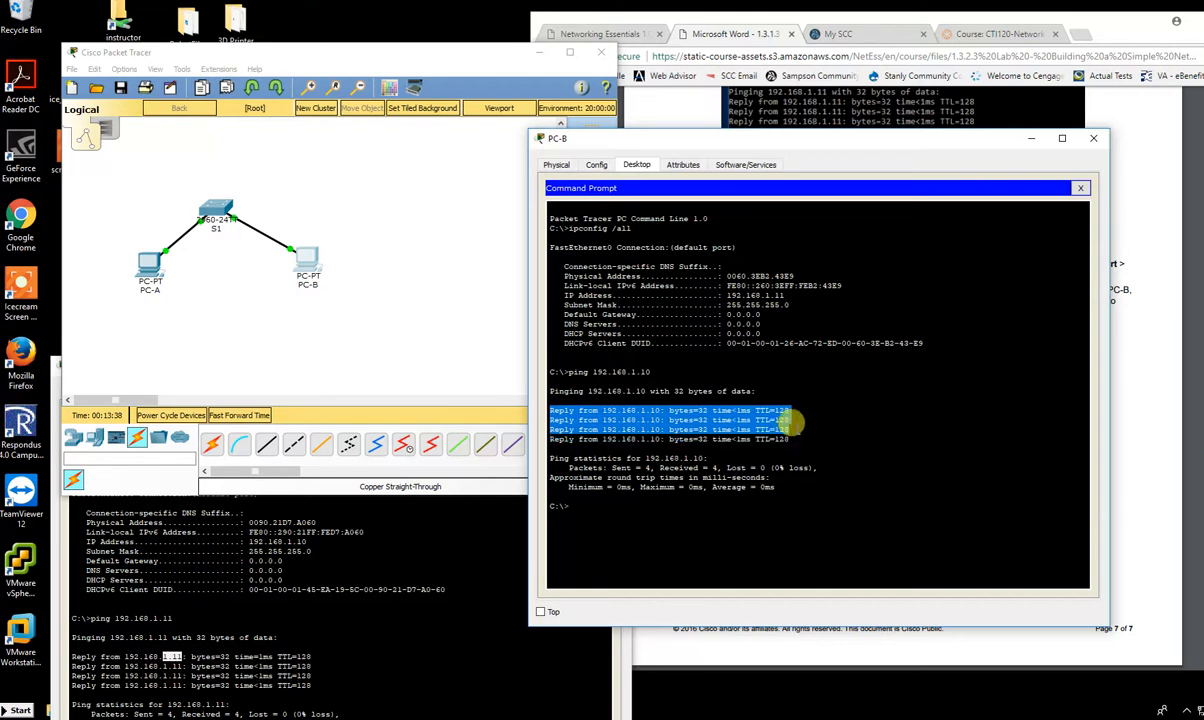
{"action": "left_click", "coordinate": [660, 432]}
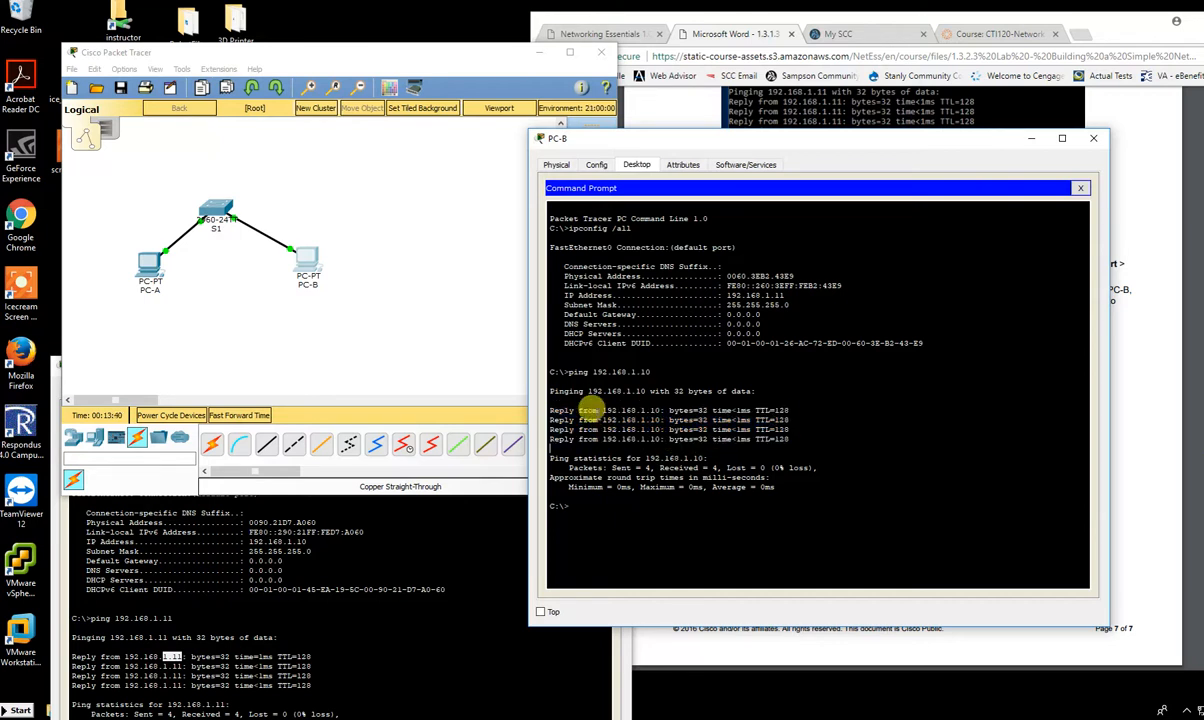
{"action": "left_click_drag", "start_coordinate": [588, 391], "coordinate": [648, 389]}
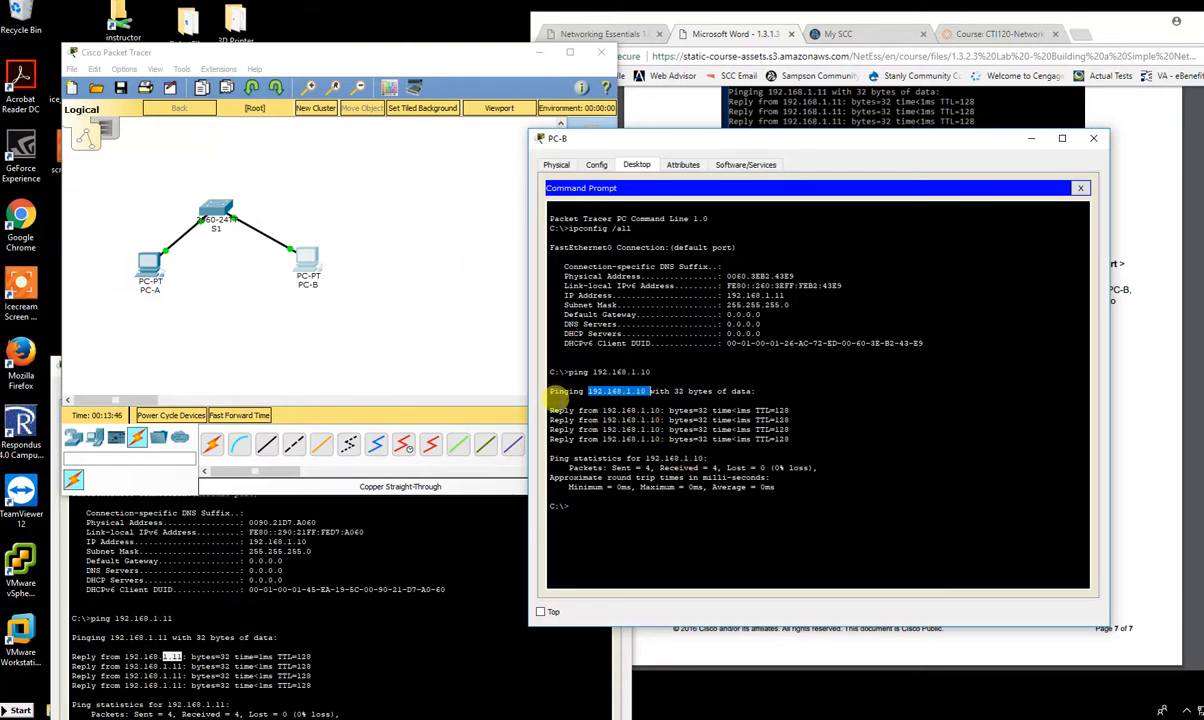
{"action": "left_click_drag", "start_coordinate": [551, 457], "coordinate": [707, 457]}
{"action": "left_click", "coordinate": [715, 457]}
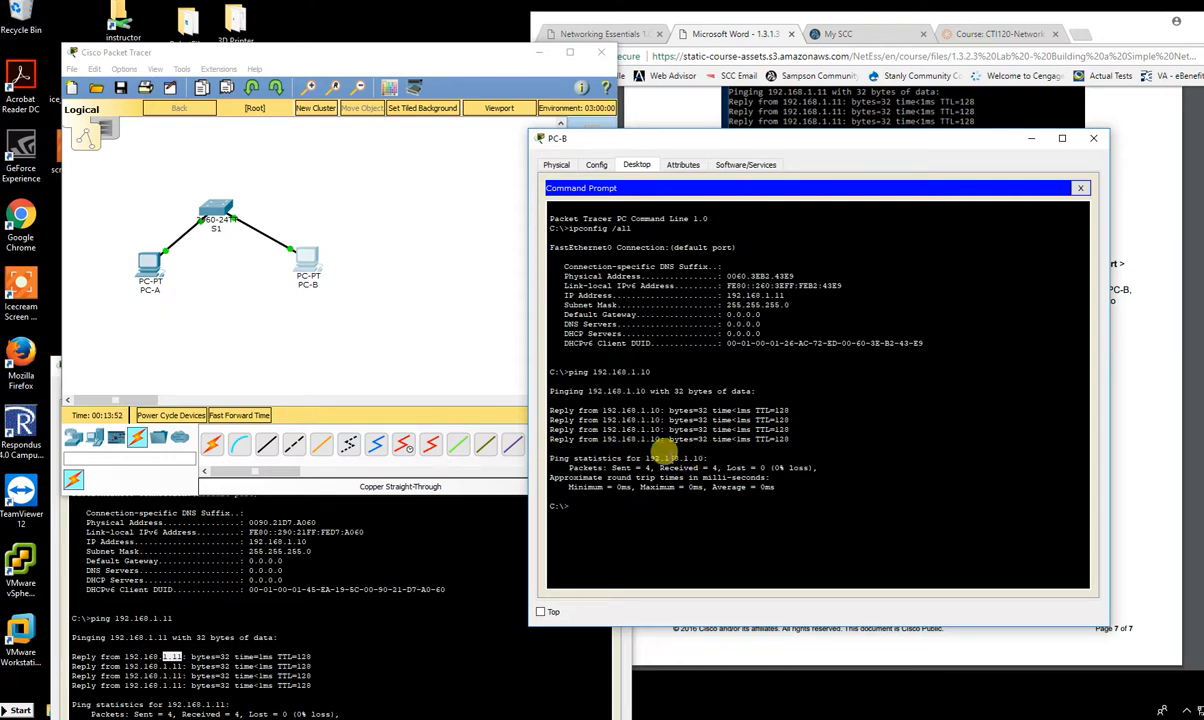
{"action": "left_click_drag", "start_coordinate": [568, 466], "coordinate": [712, 473]}
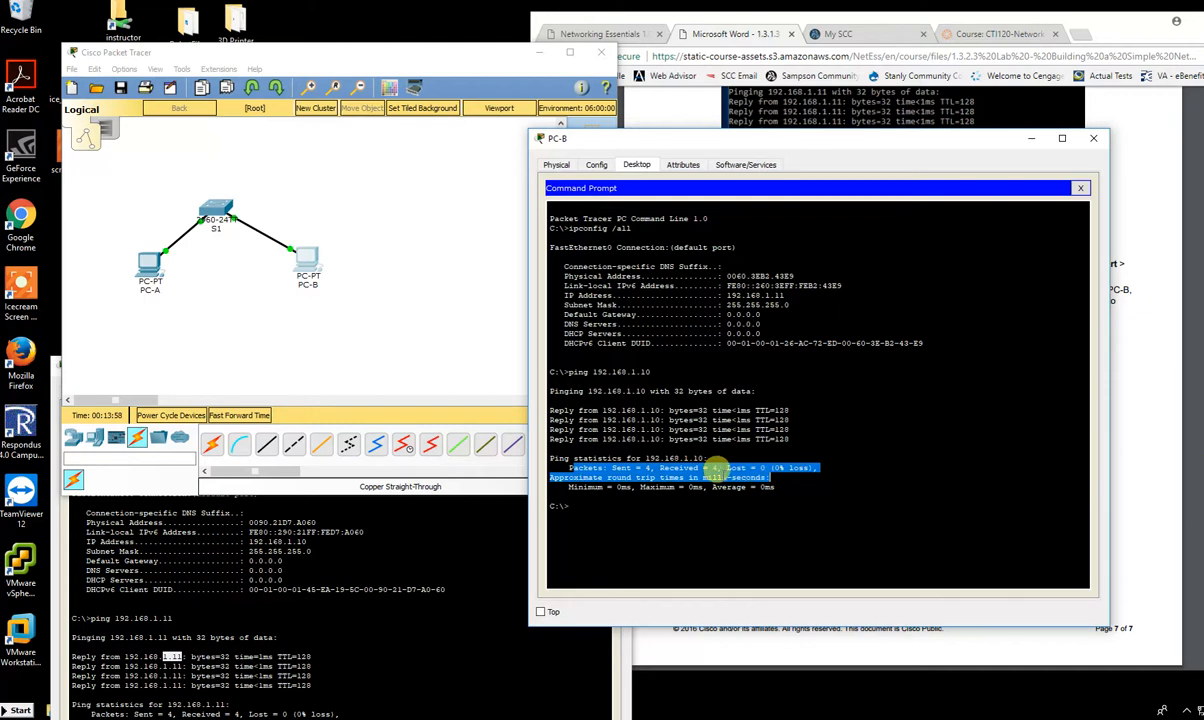
{"action": "left_click", "coordinate": [672, 462]}
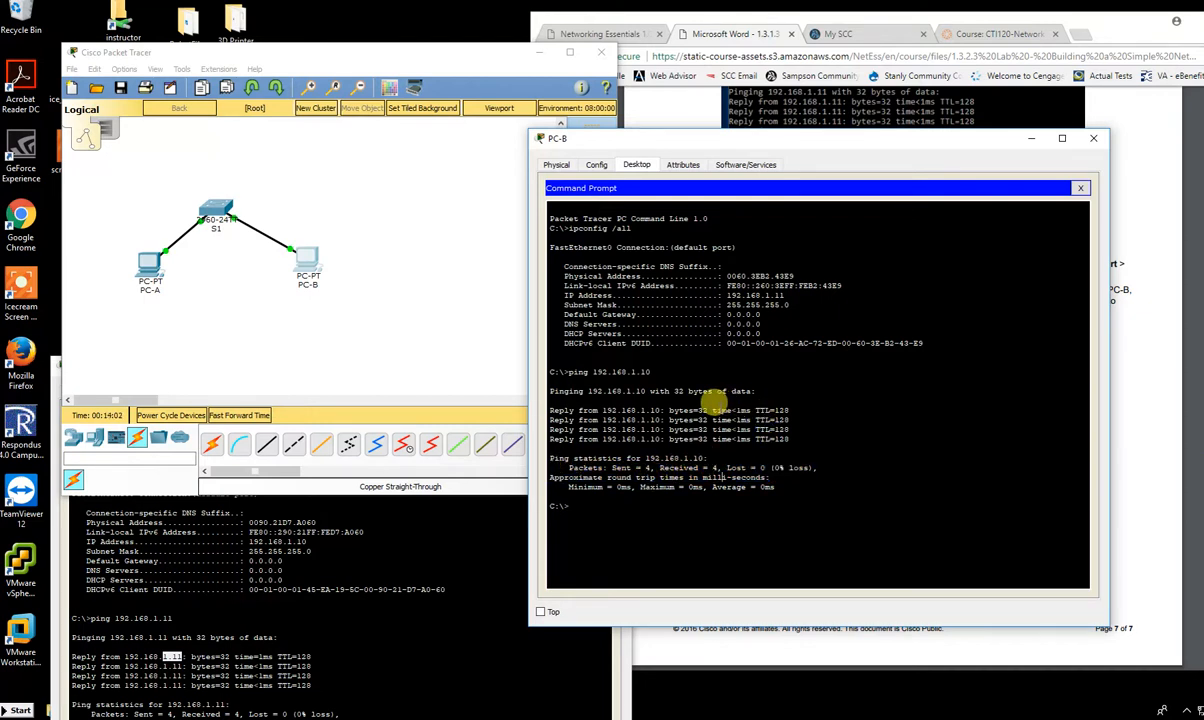
{"action": "left_click_drag", "start_coordinate": [712, 402], "coordinate": [750, 399]}
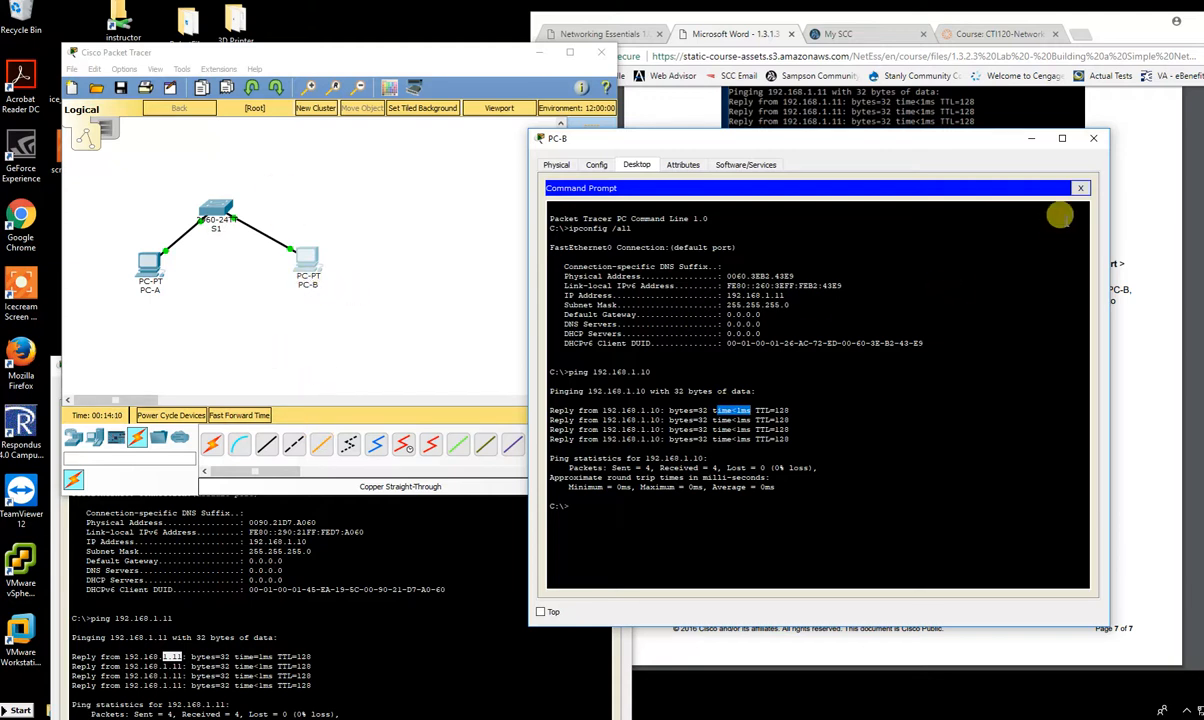
- Close PC-B's Command Prompt and its device window
{"action": "left_click_drag", "start_coordinate": [943, 135], "coordinate": [953, 130]}
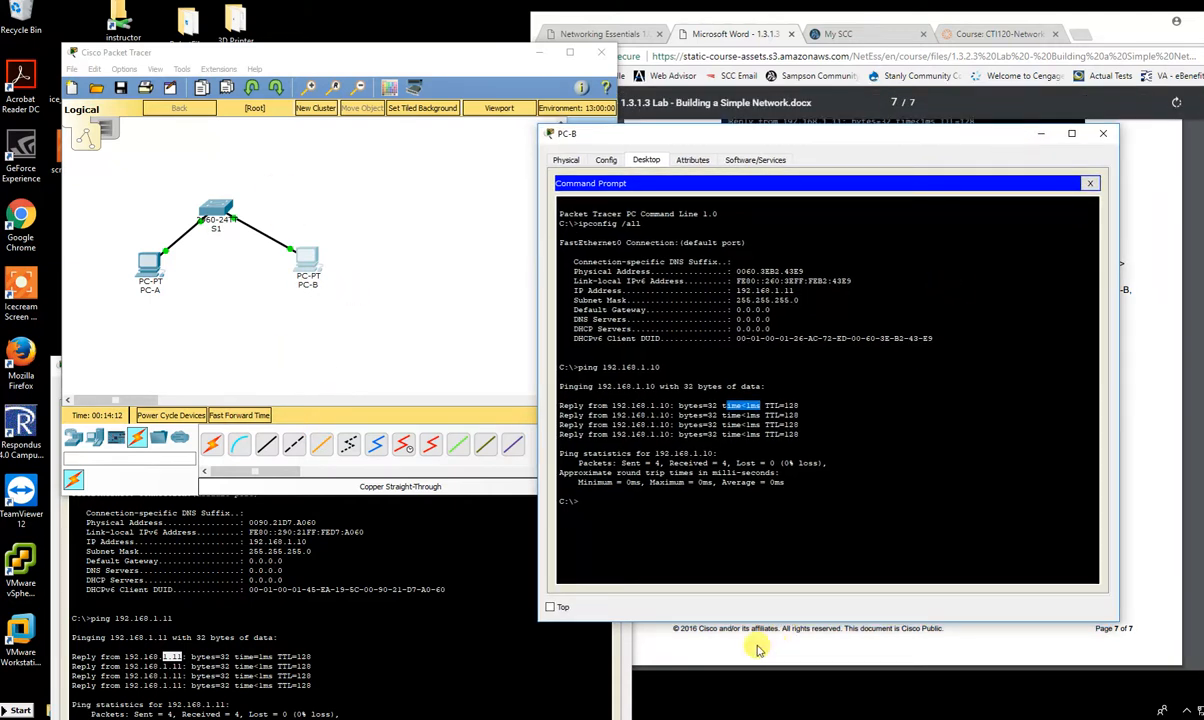
{"action": "left_click", "coordinate": [1091, 186]}
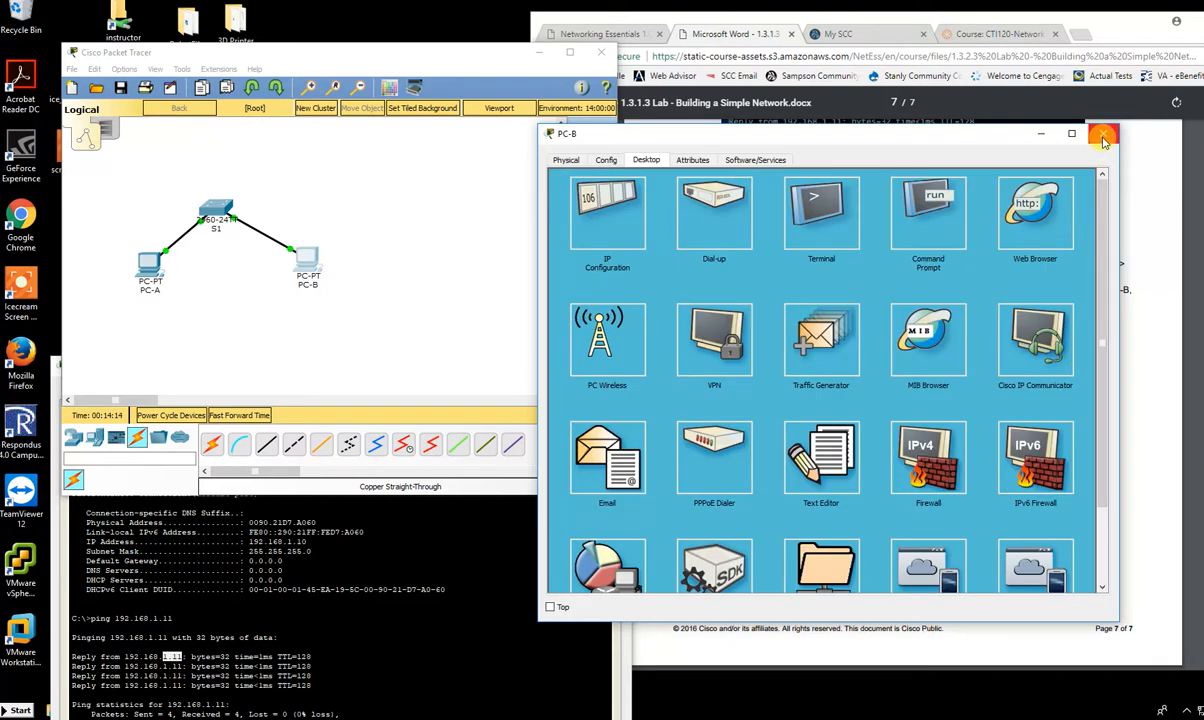
{"action": "left_click", "coordinate": [1101, 134]}
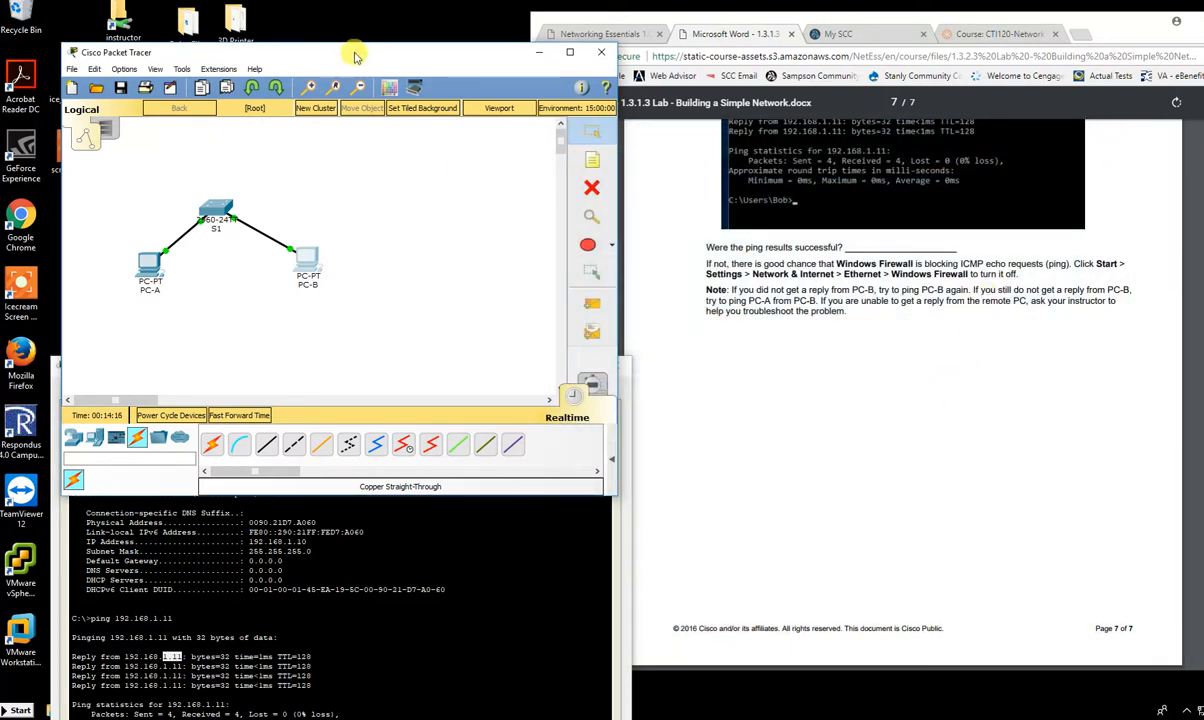
- Rearrange the Packet Tracer and PC-A windows so PC-A's full ipconfig and ping output is in view
{"action": "left_click_drag", "start_coordinate": [452, 56], "coordinate": [796, 61]}
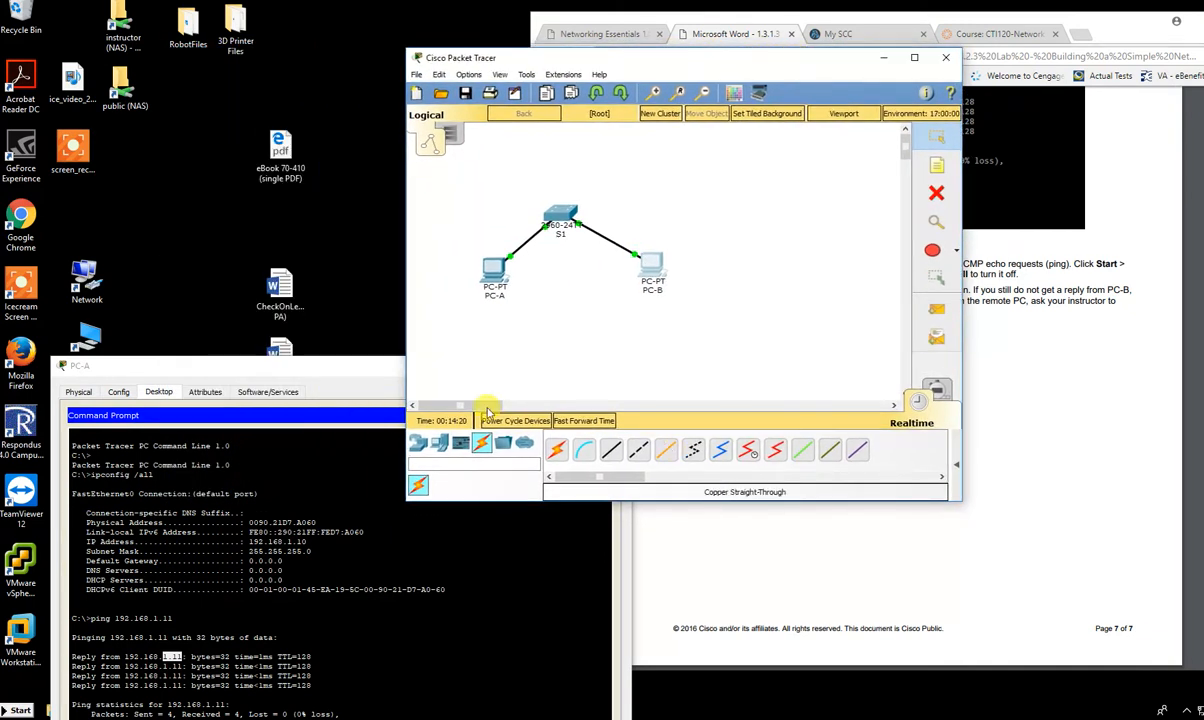
{"action": "left_click", "coordinate": [345, 372]}
{"action": "left_click_drag", "start_coordinate": [345, 372], "coordinate": [975, 118]}
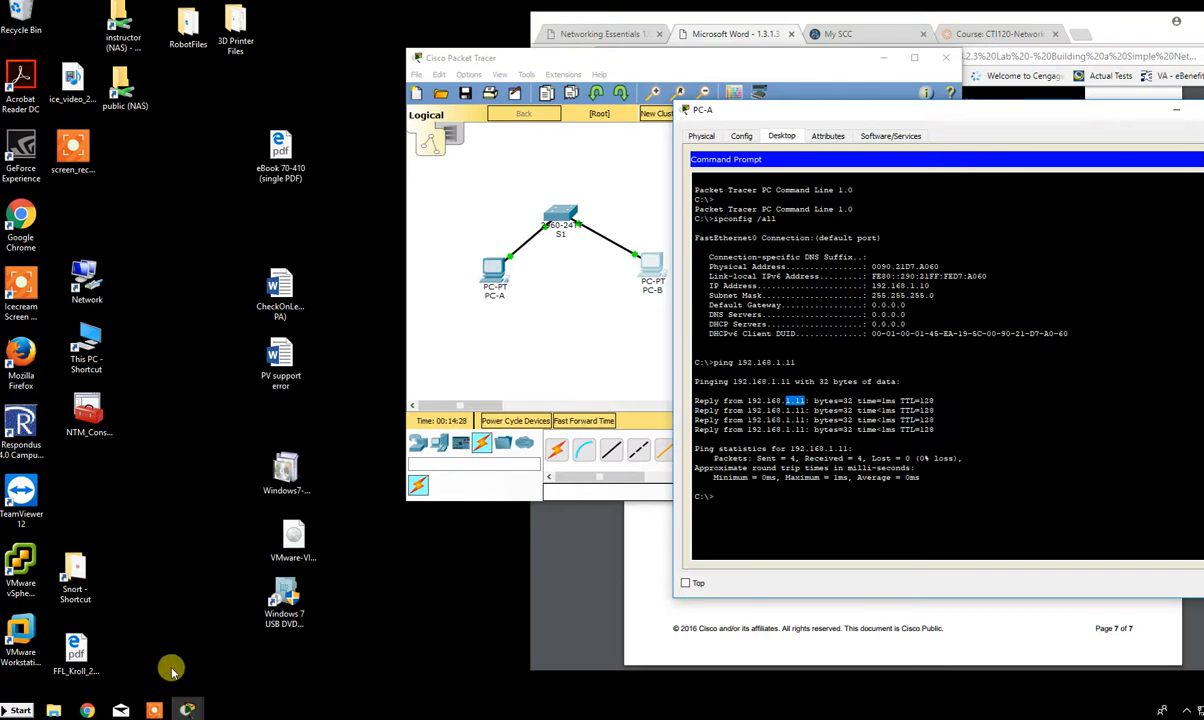
- Switch to Word 2016, create a blank document and paste the screenshot of PC-A's Command Prompt window into it
{"action": "left_click", "coordinate": [20, 710]}
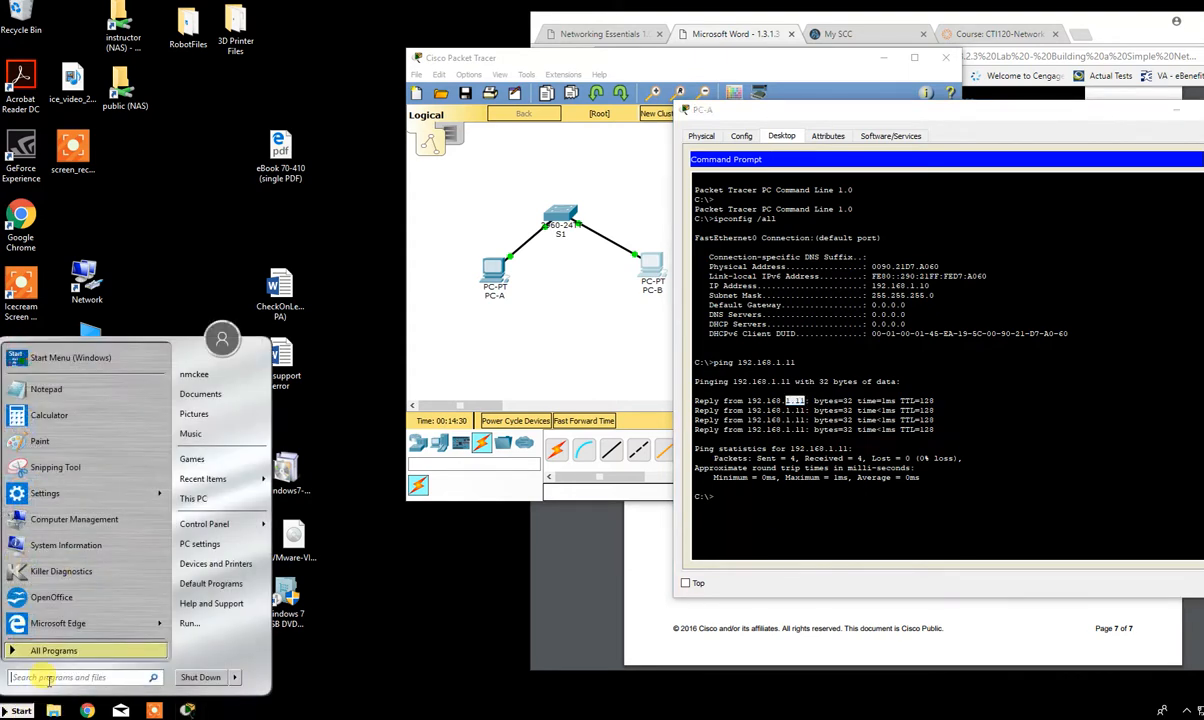
{"action": "type", "text": "word"}
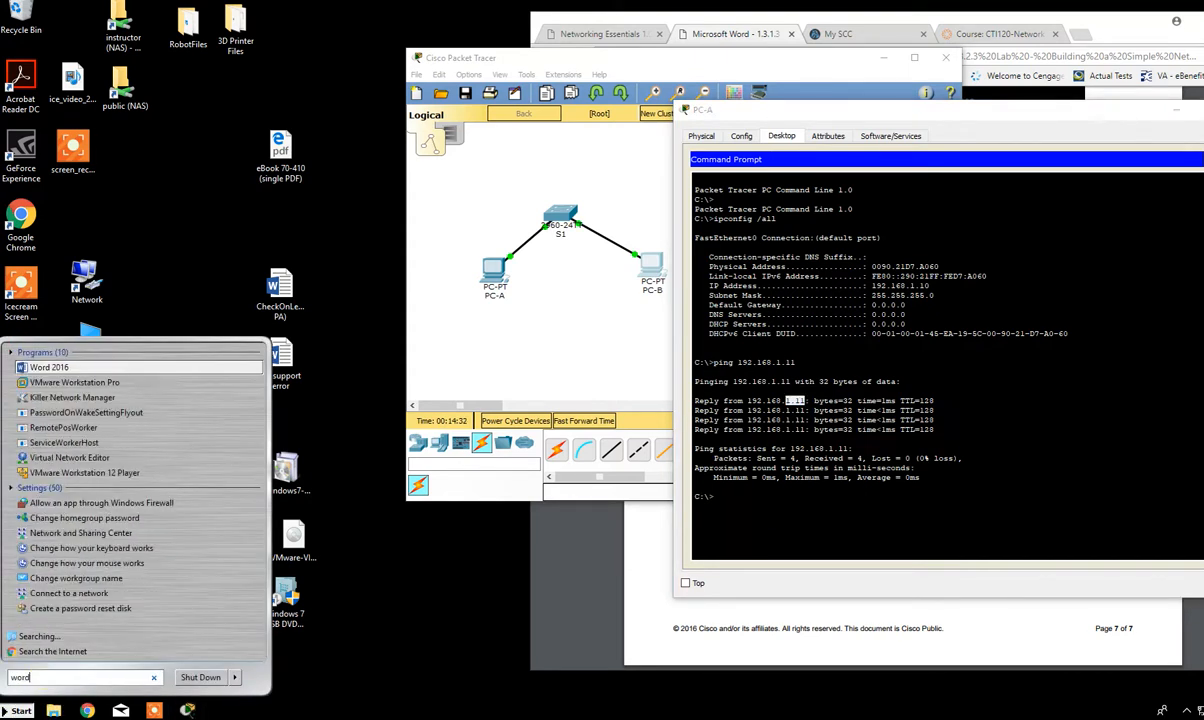
{"action": "key", "text": "Escape"}
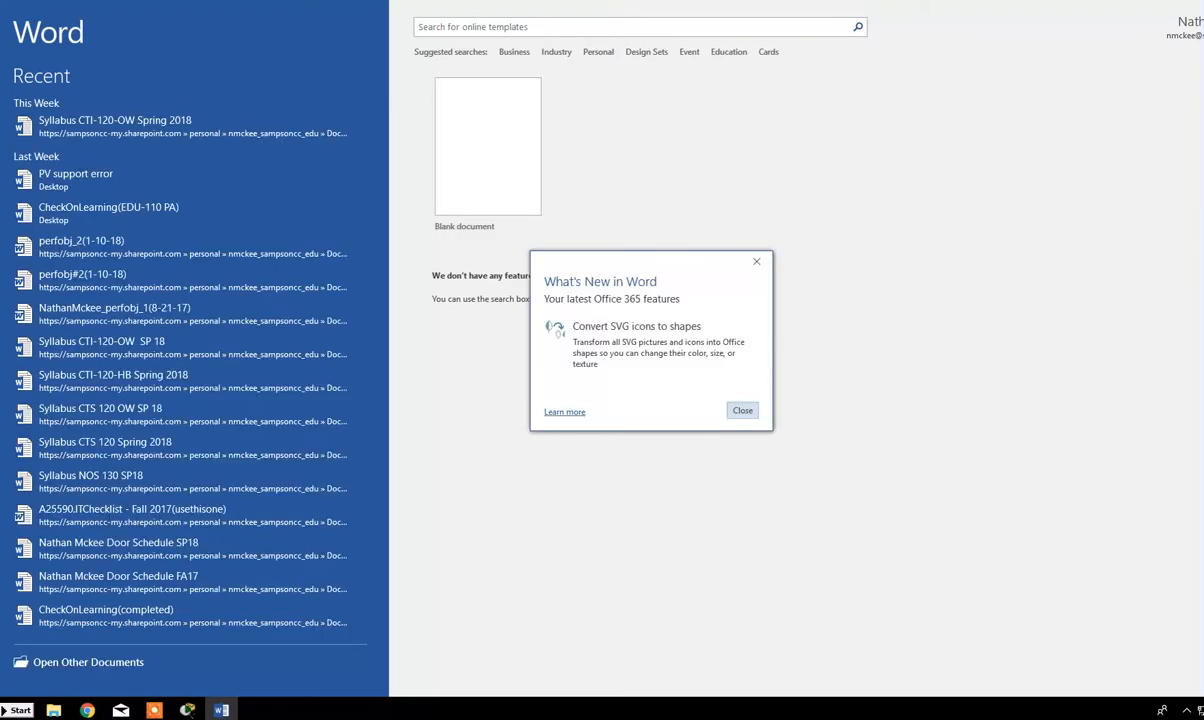
{"action": "left_click", "coordinate": [755, 261]}
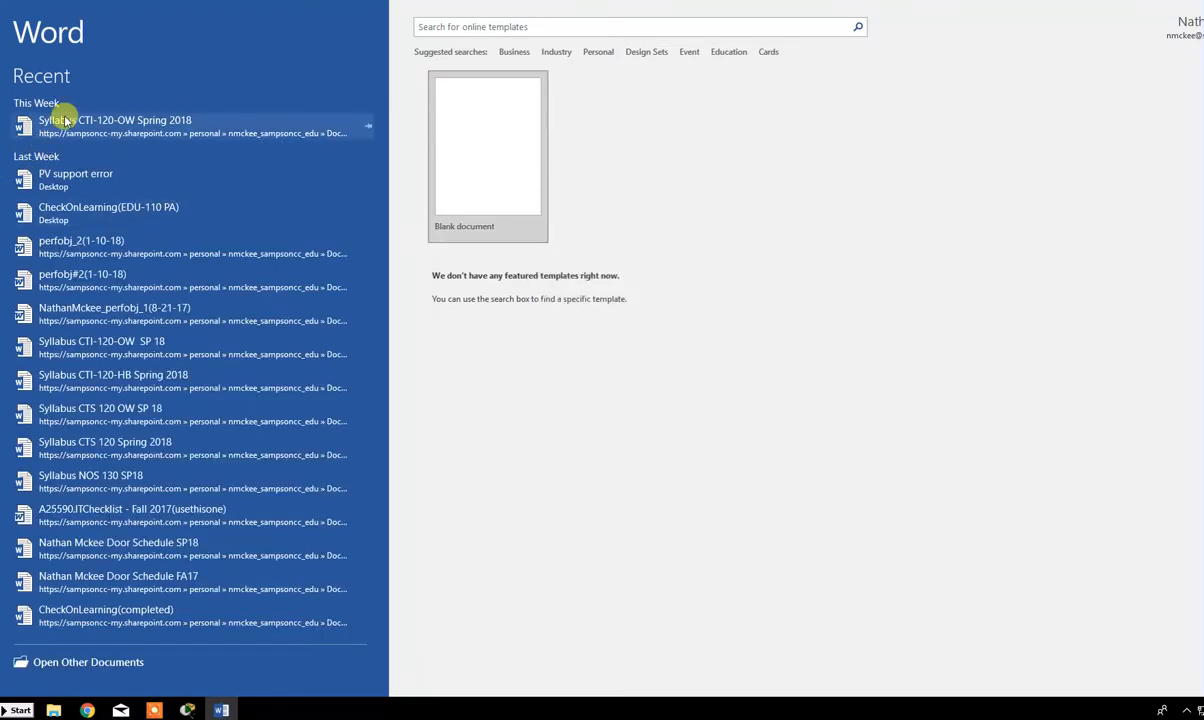
{"action": "left_click", "coordinate": [497, 117]}
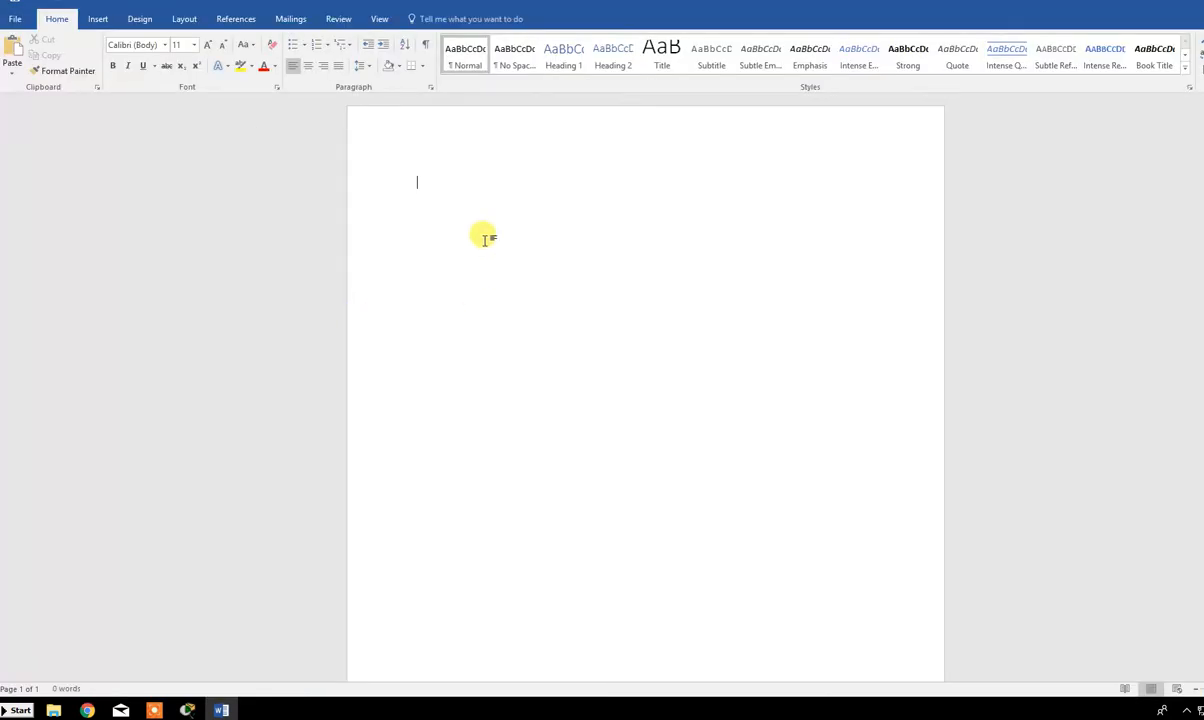
{"action": "key", "text": "ctrl+v"}
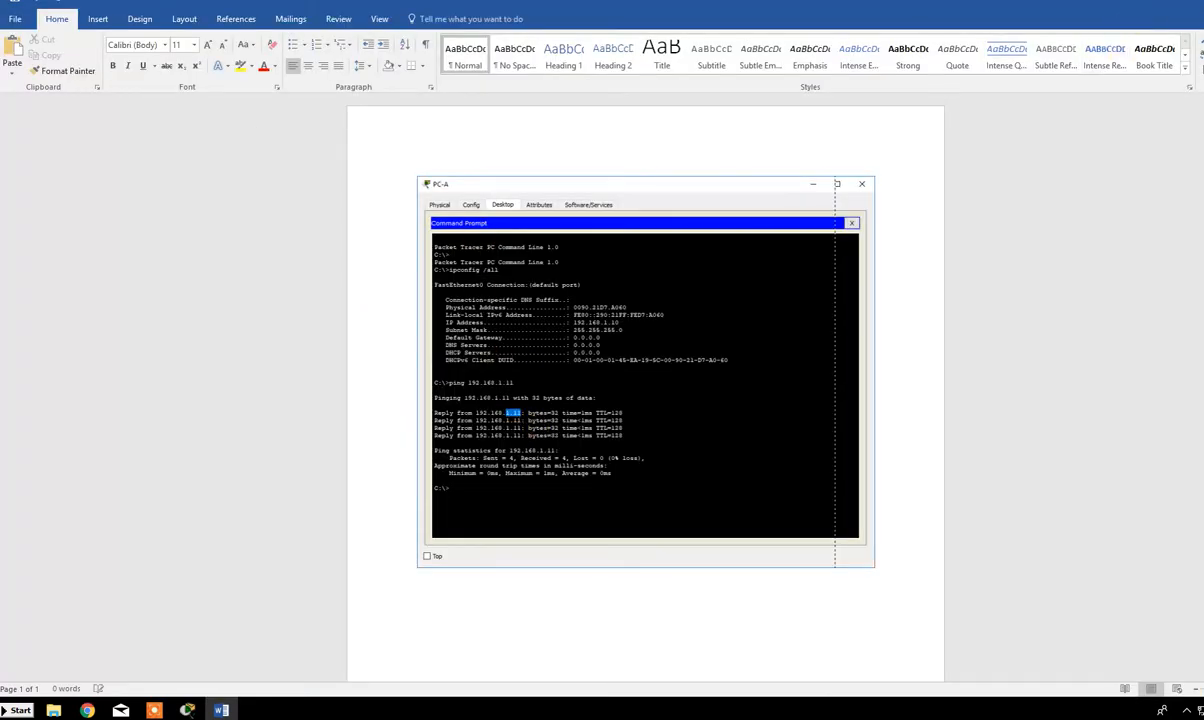
- Restore Word to a smaller window and delete the pasted PC-A screenshot from the document
{"action": "left_click", "coordinate": [1203, 1]}
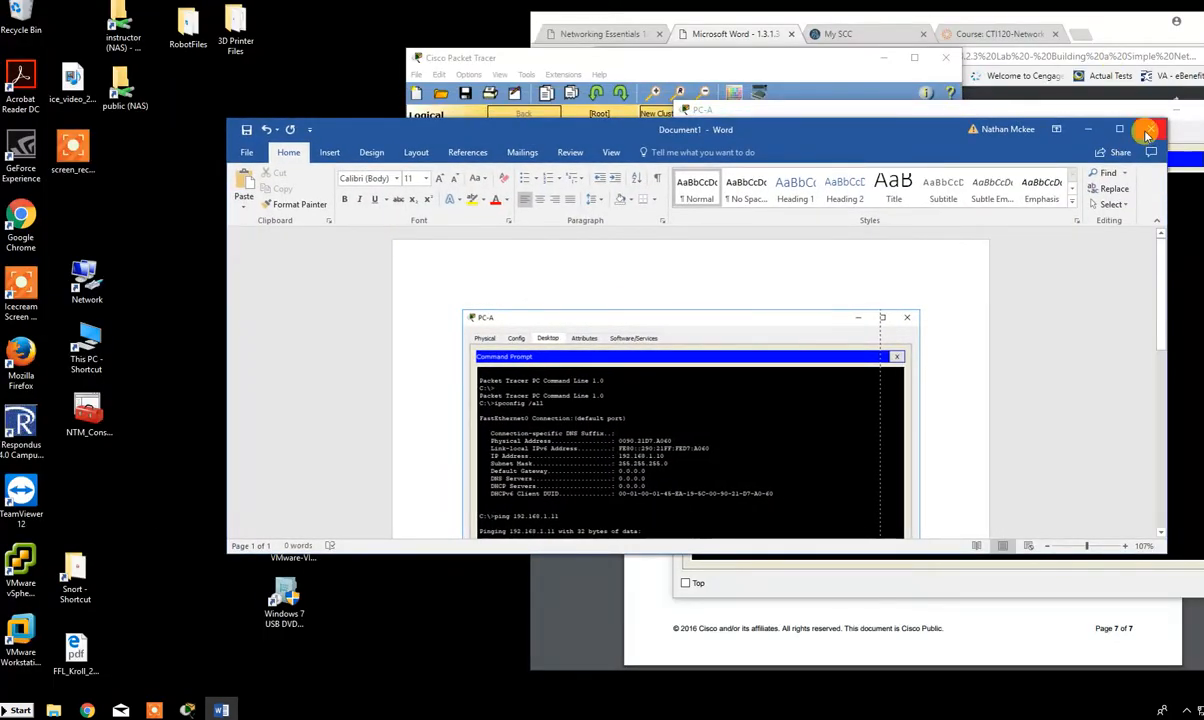
{"action": "left_click", "coordinate": [1149, 131]}
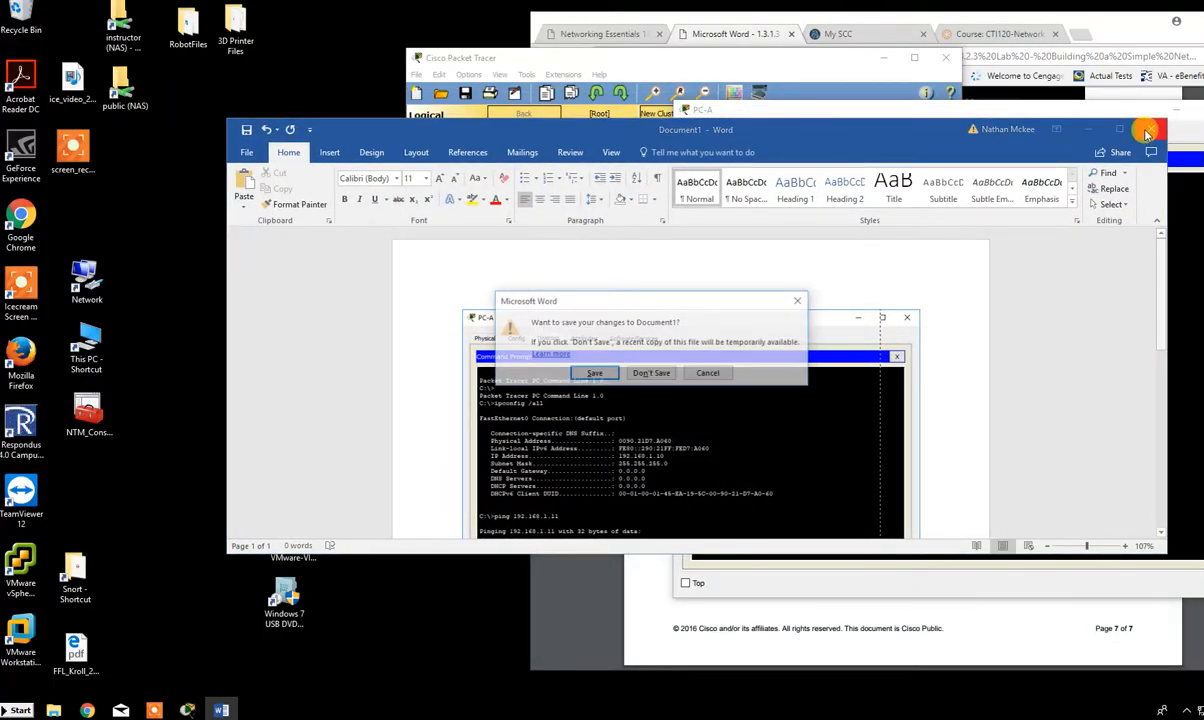
{"action": "left_click", "coordinate": [709, 374]}
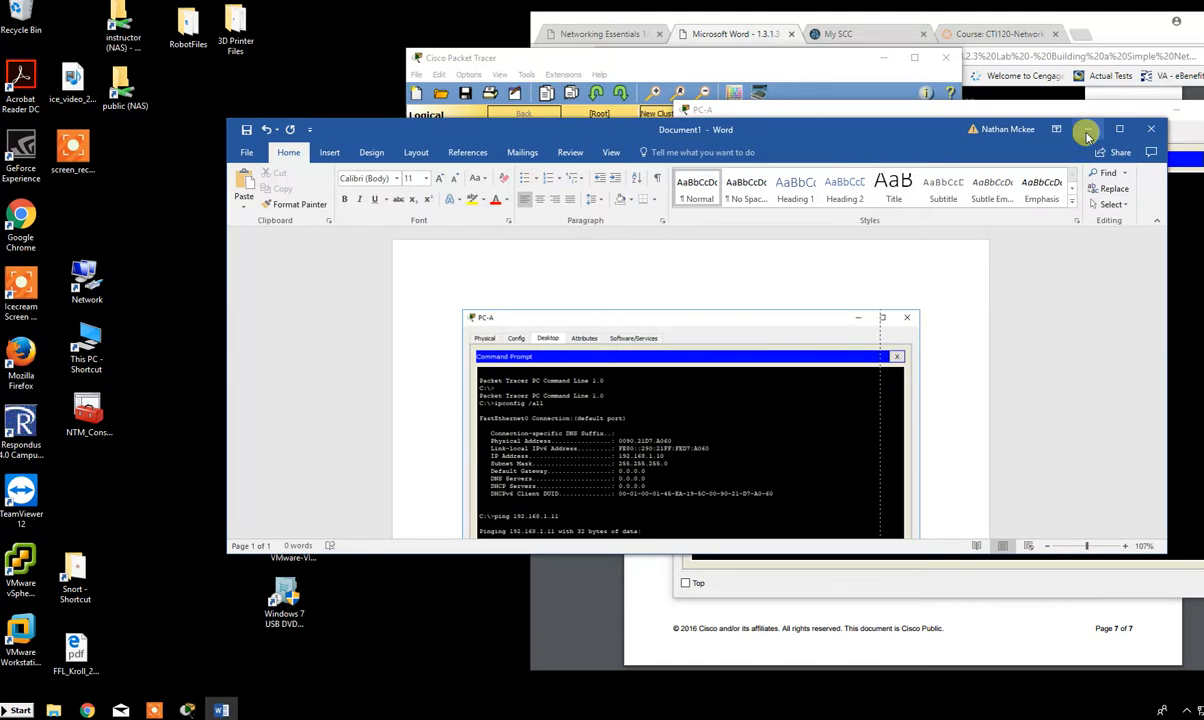
{"action": "left_click", "coordinate": [831, 413]}
{"action": "key", "text": "Delete"}
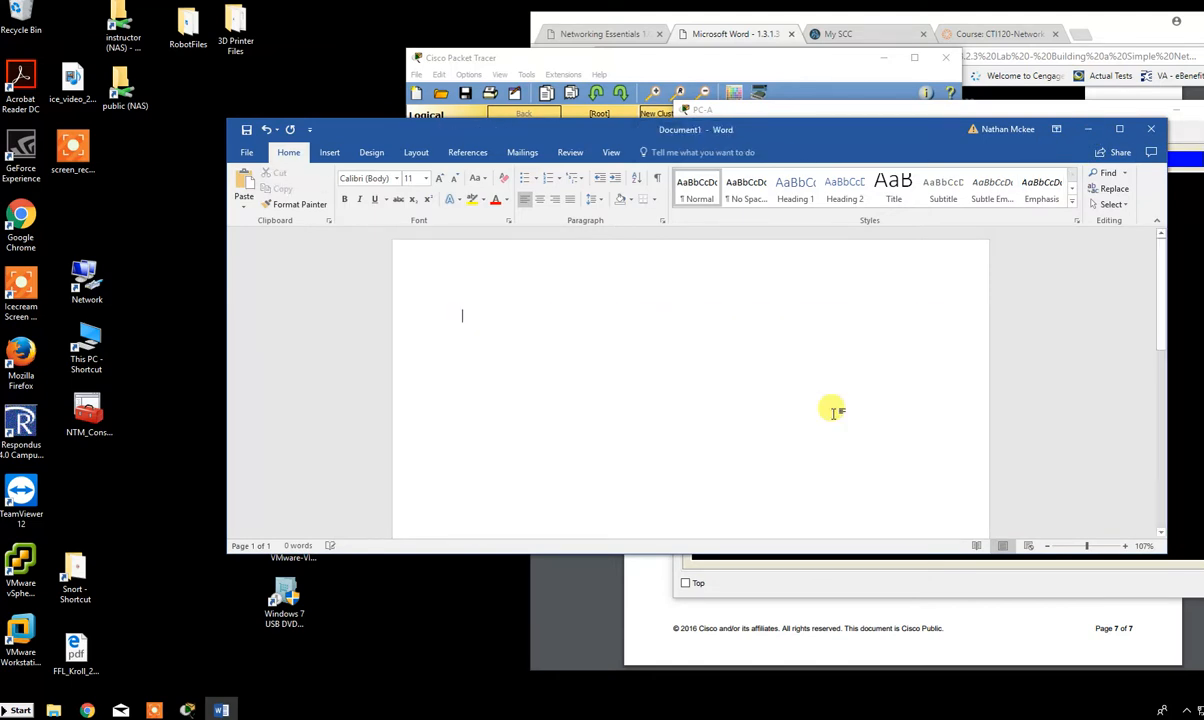
- Capture the full desktop with the network topology and PC-A's Command Prompt in view, and paste the screenshot into the blank Word document
{"action": "left_click", "coordinate": [1092, 131]}
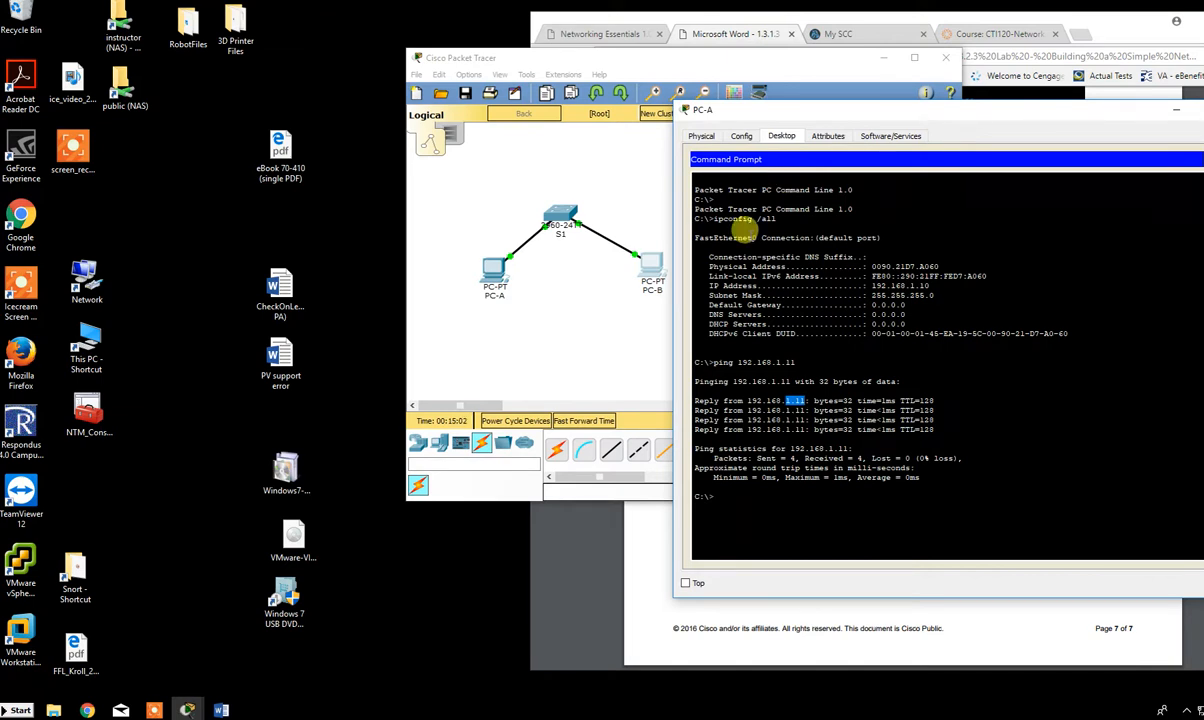
{"action": "left_click", "coordinate": [221, 709]}
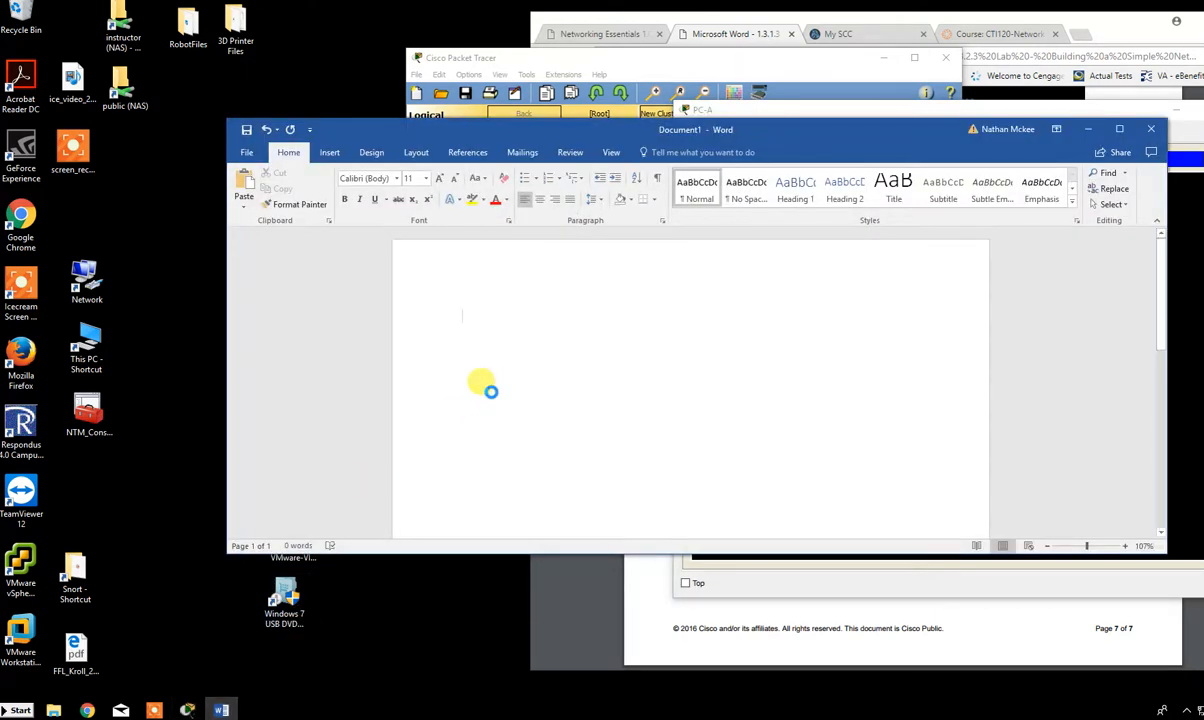
{"action": "key", "text": "ctrl+v"}
{"action": "left_click_drag", "start_coordinate": [621, 126], "coordinate": [650, 120]}
- Crop the desktop icons and taskbar strip off the pasted screenshot, leaving it about 4.64" wide and 3.49" high
{"action": "left_click", "coordinate": [590, 343]}
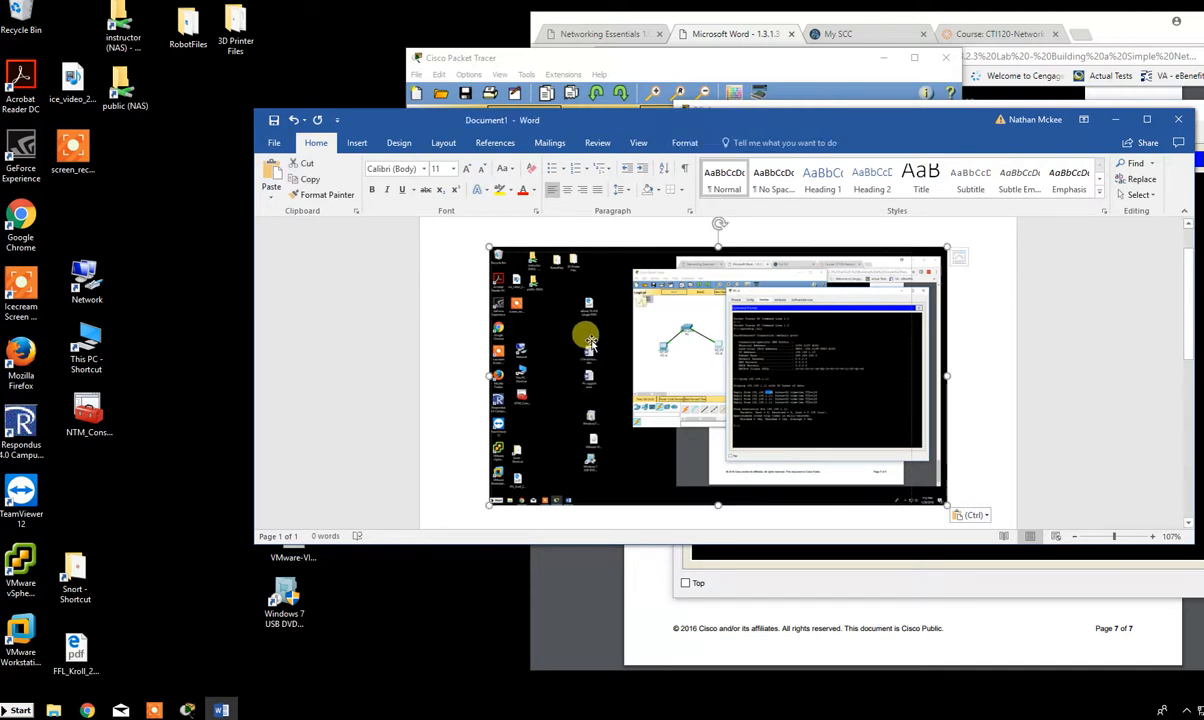
{"action": "left_click", "coordinate": [697, 143]}
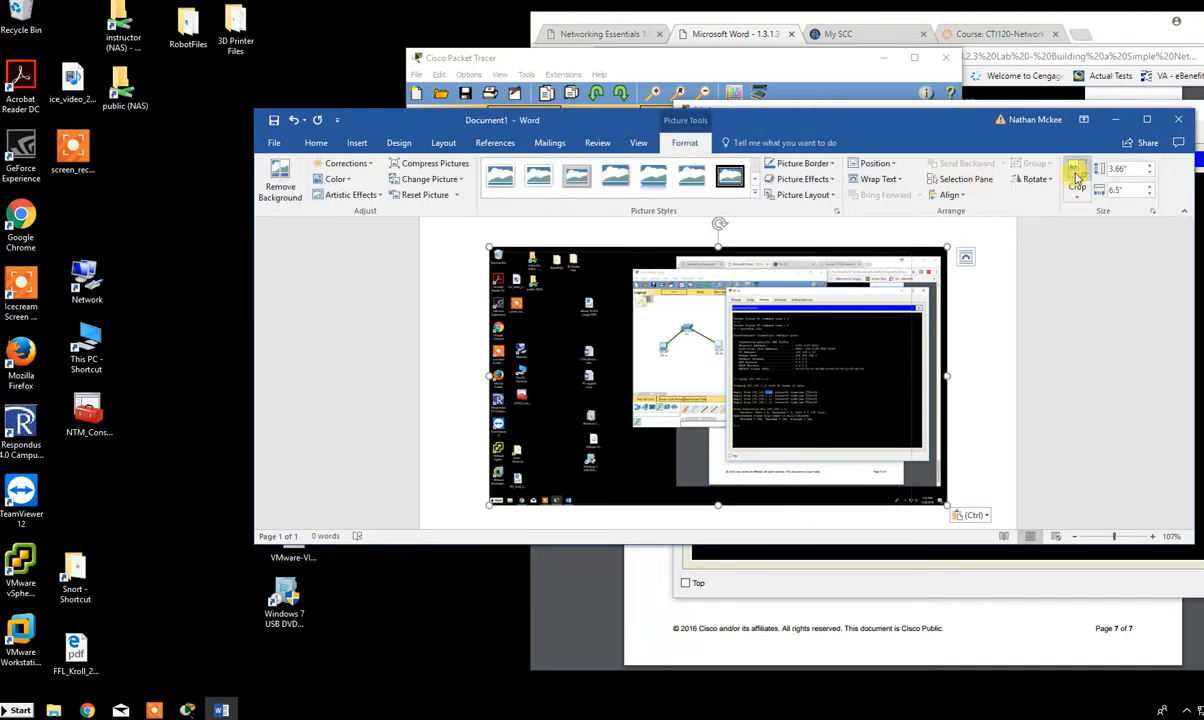
{"action": "left_click", "coordinate": [1078, 176]}
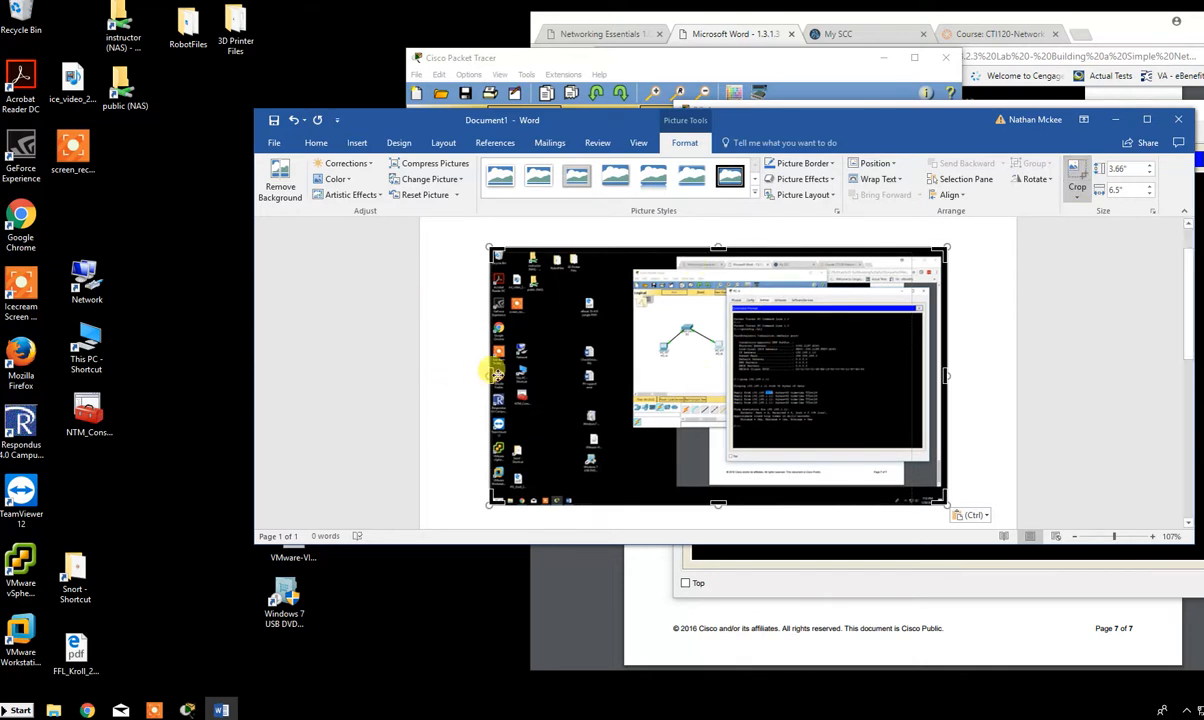
{"action": "left_click_drag", "start_coordinate": [489, 497], "coordinate": [615, 485]}
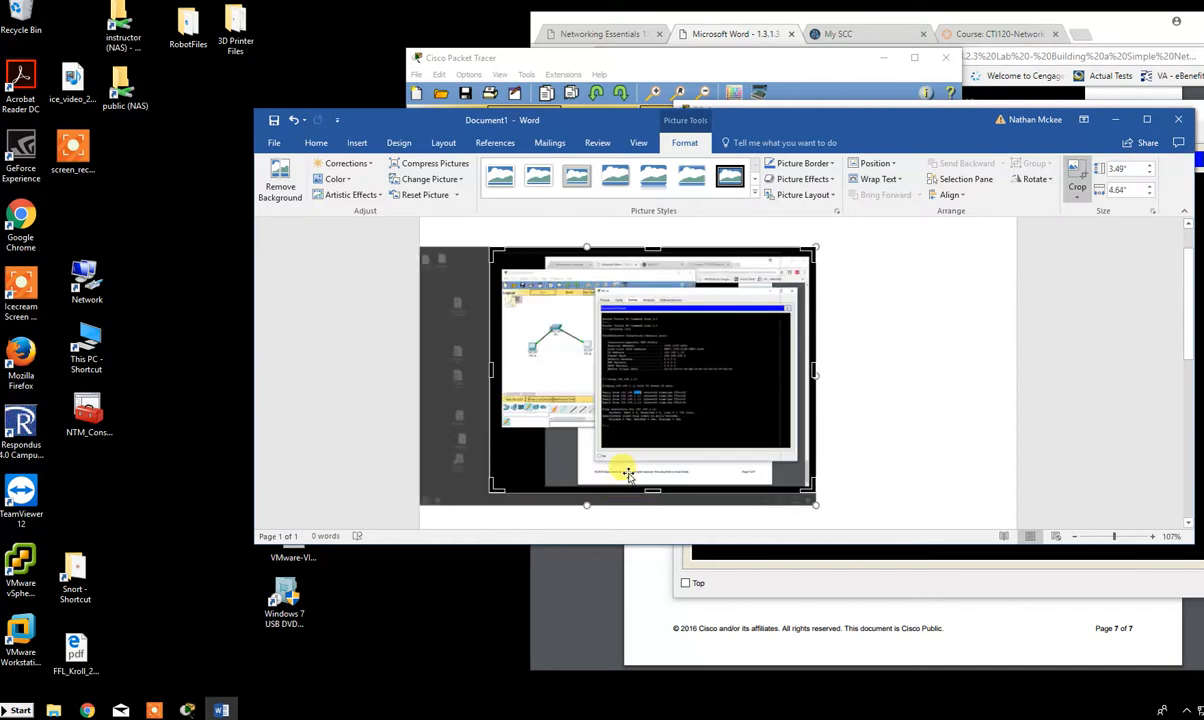
{"action": "left_click", "coordinate": [628, 475]}
{"action": "left_click", "coordinate": [631, 419]}
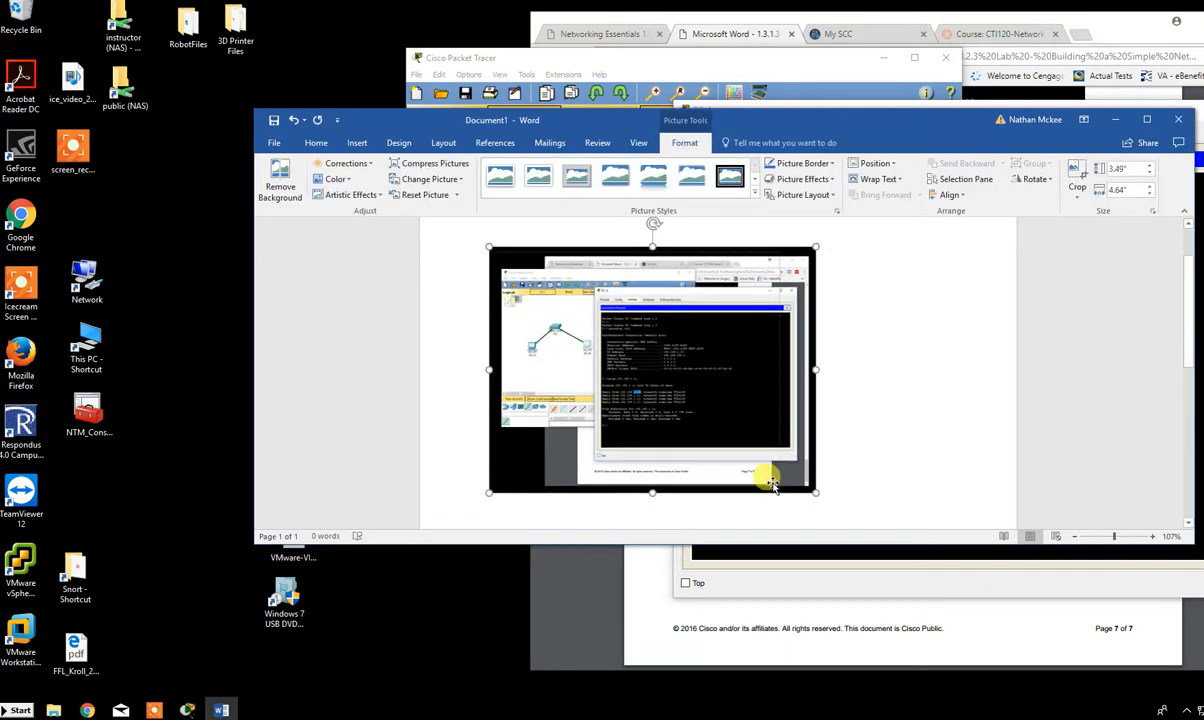
- Enlarge the cropped screenshot to about 6.38" wide by 4.8" high and move the Word window clear of the browser tabs
{"action": "left_click_drag", "start_coordinate": [816, 492], "coordinate": [933, 487]}
{"action": "left_click_drag", "start_coordinate": [862, 123], "coordinate": [823, 82]}
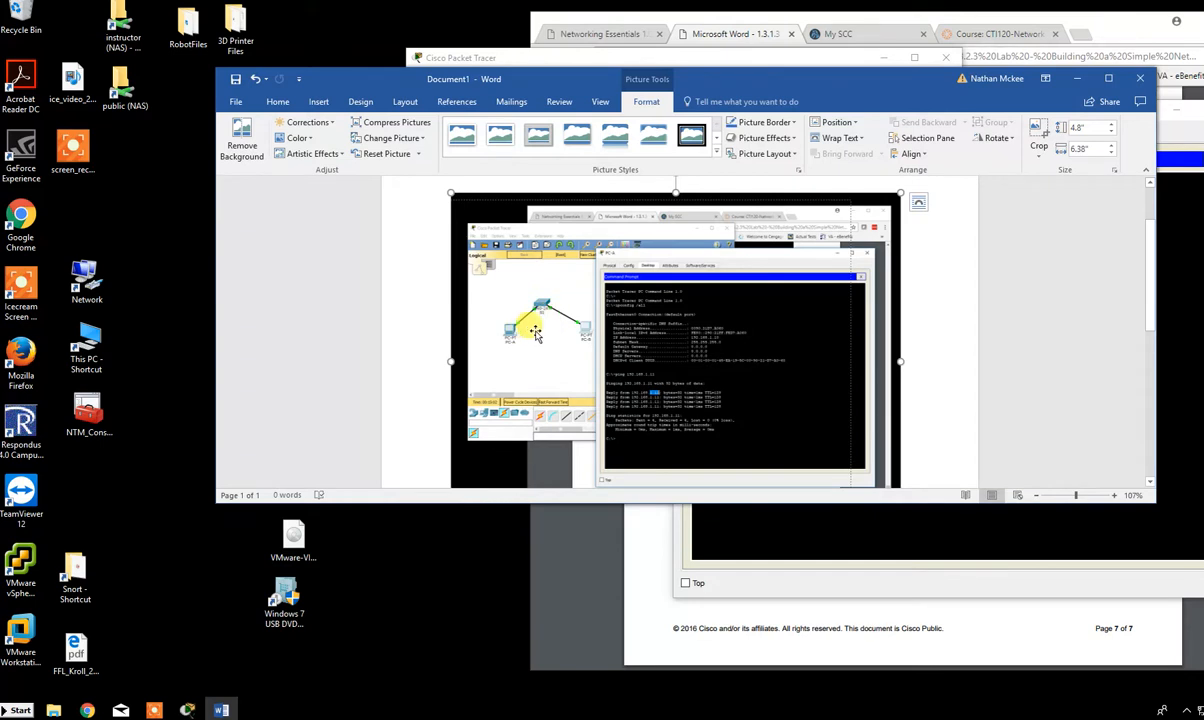
{"action": "left_click_drag", "start_coordinate": [887, 79], "coordinate": [838, 169]}
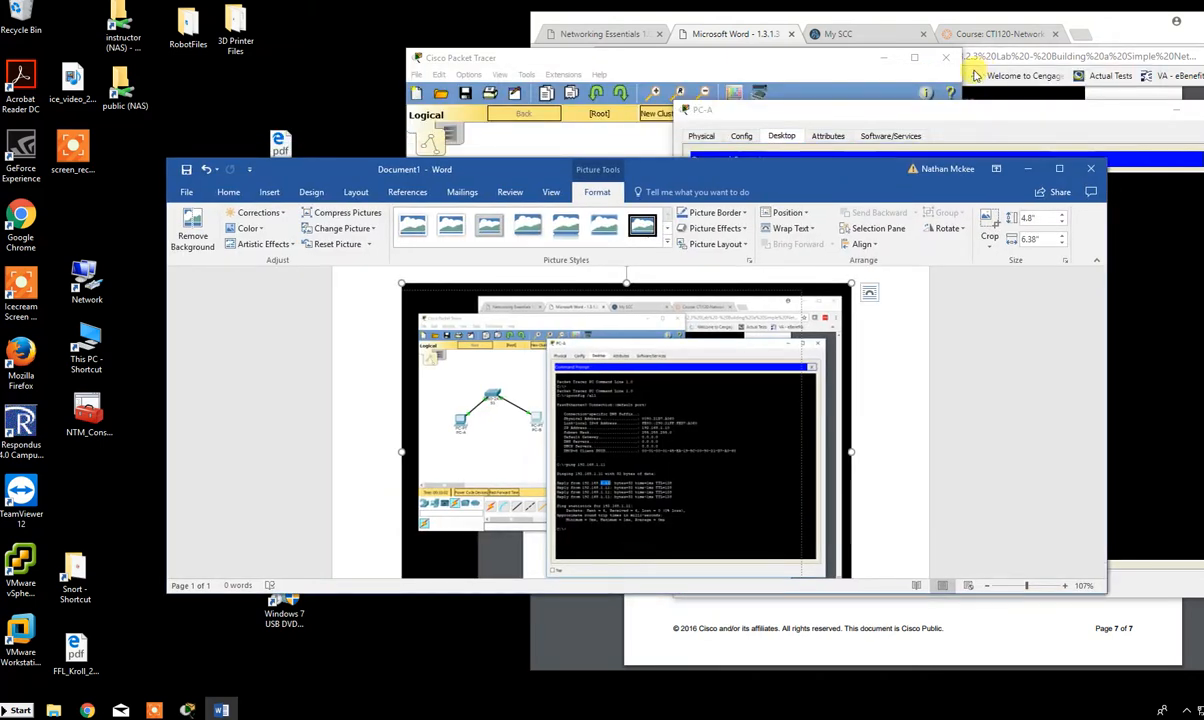
- Switch to the Moodle course page in Chrome and open the Lab 1.3.2.3 Building a Simple Network assignment to view its submission section
{"action": "left_click", "coordinate": [1000, 34]}
{"action": "scroll", "coordinate": [926, 320], "scroll_direction": "down", "scroll_amount": 3}
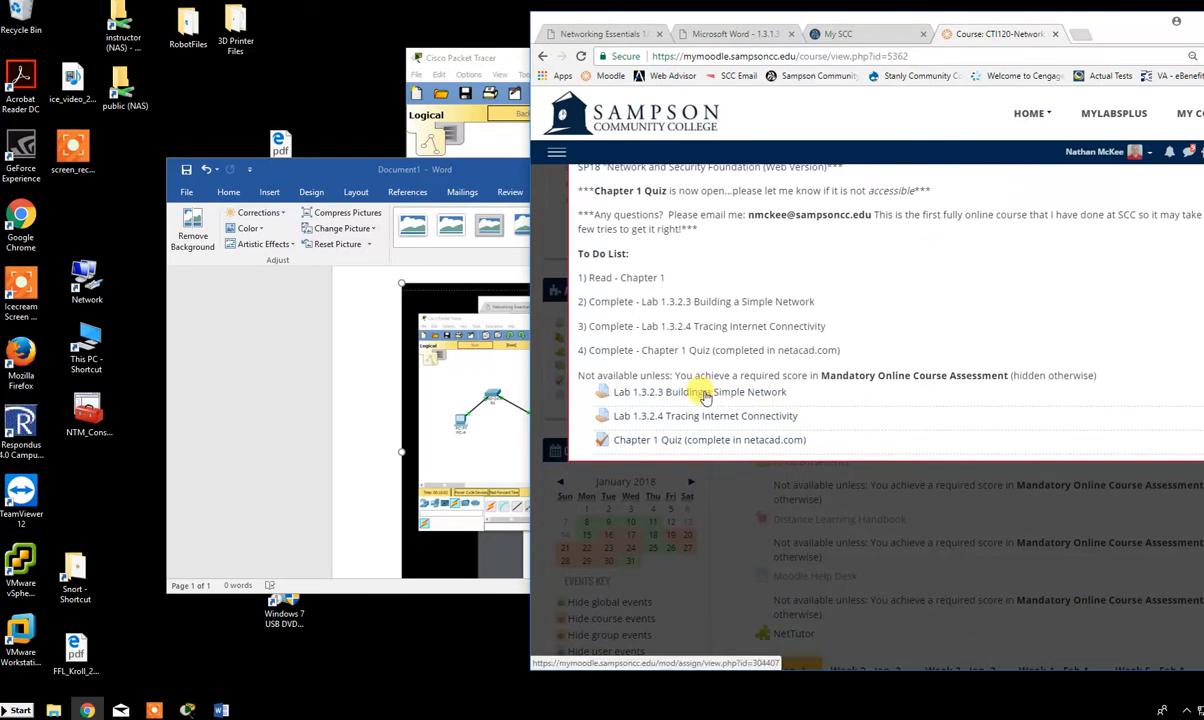
{"action": "left_click", "coordinate": [758, 394]}
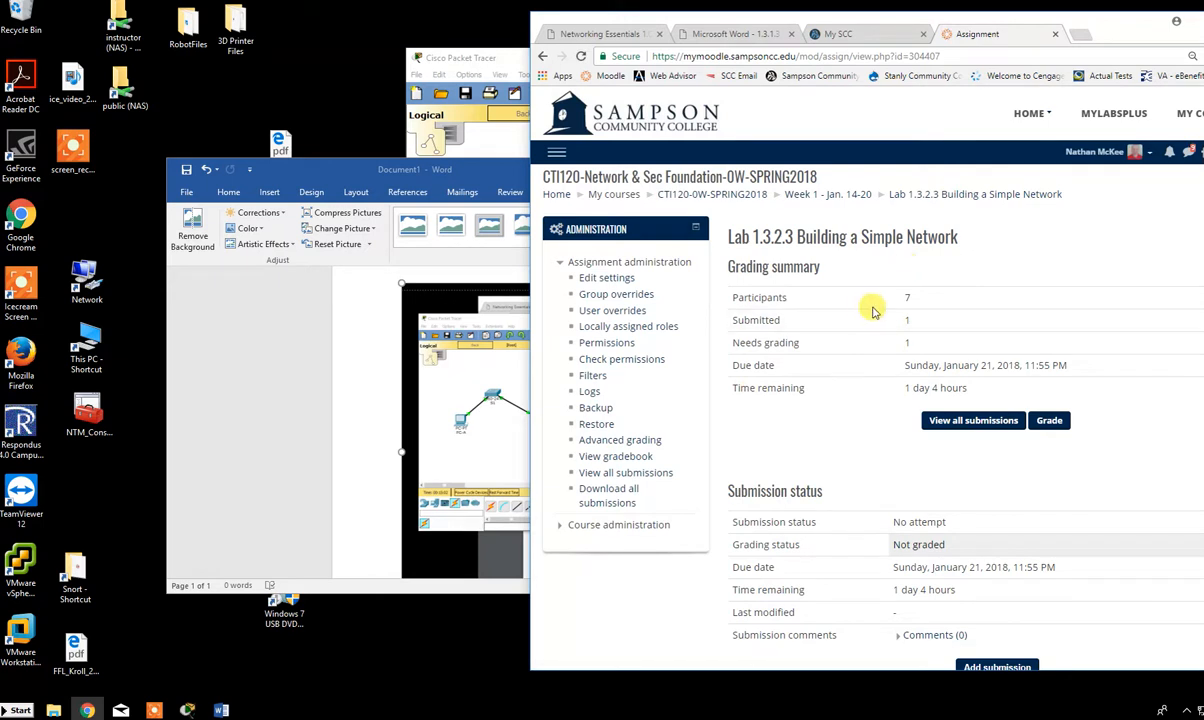
{"action": "scroll", "coordinate": [905, 315], "scroll_direction": "down", "scroll_amount": 1}
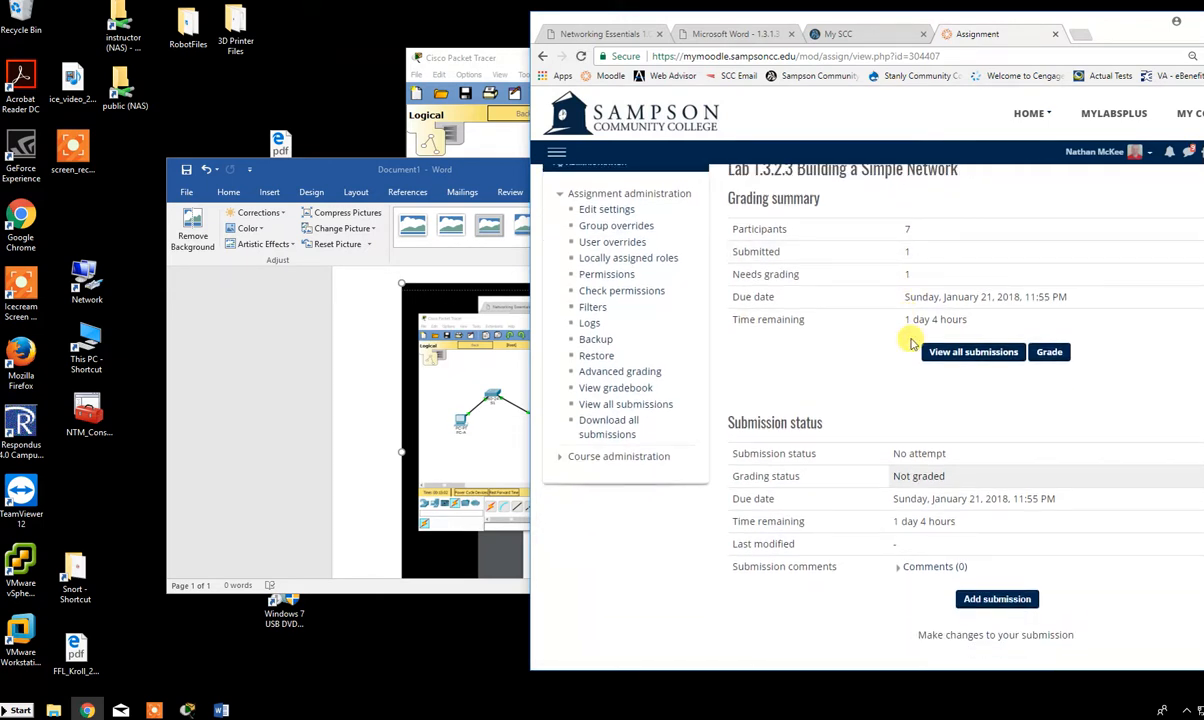
{"action": "scroll", "coordinate": [912, 343], "scroll_direction": "up", "scroll_amount": 1}
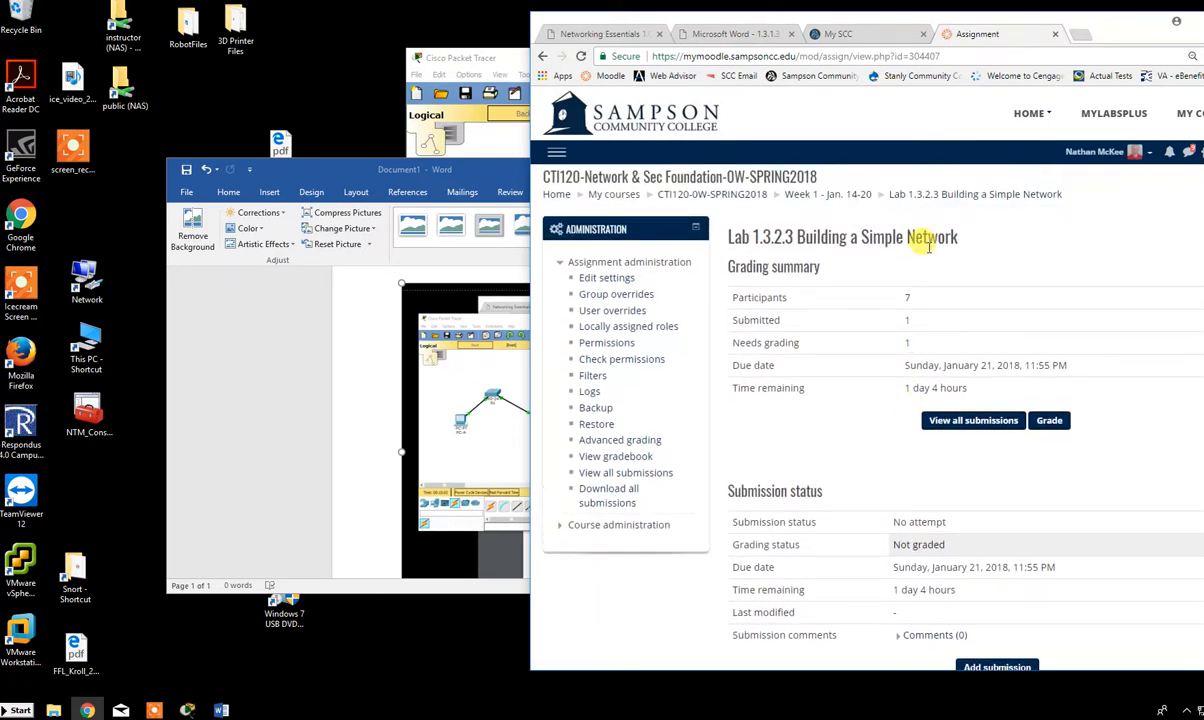